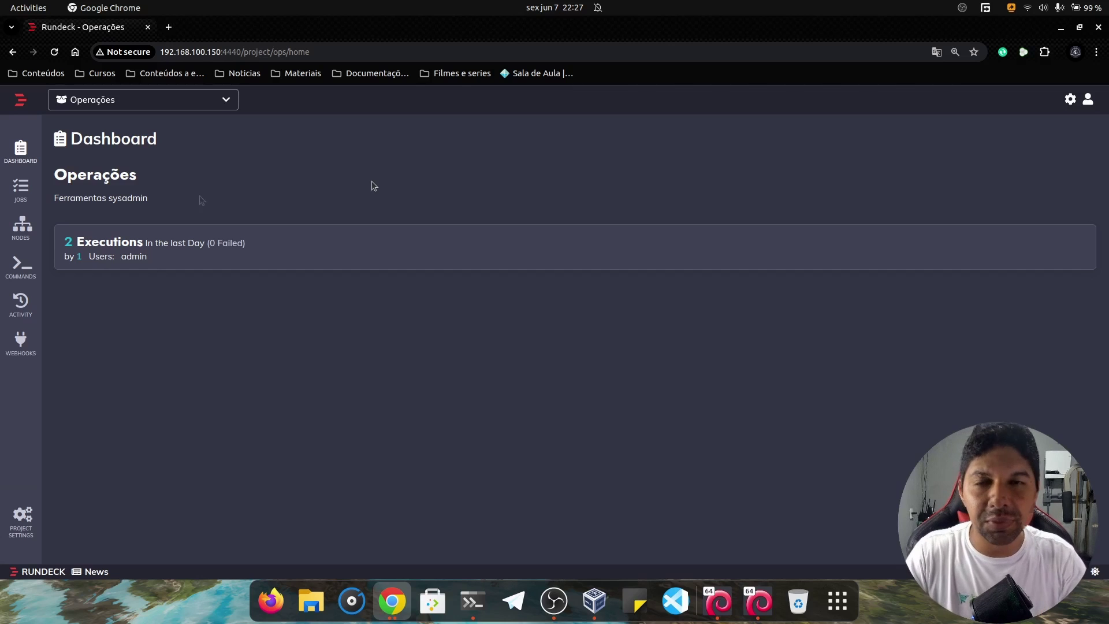
Open the Jobs page of the Operações project from the sidebar.
click(18, 193)
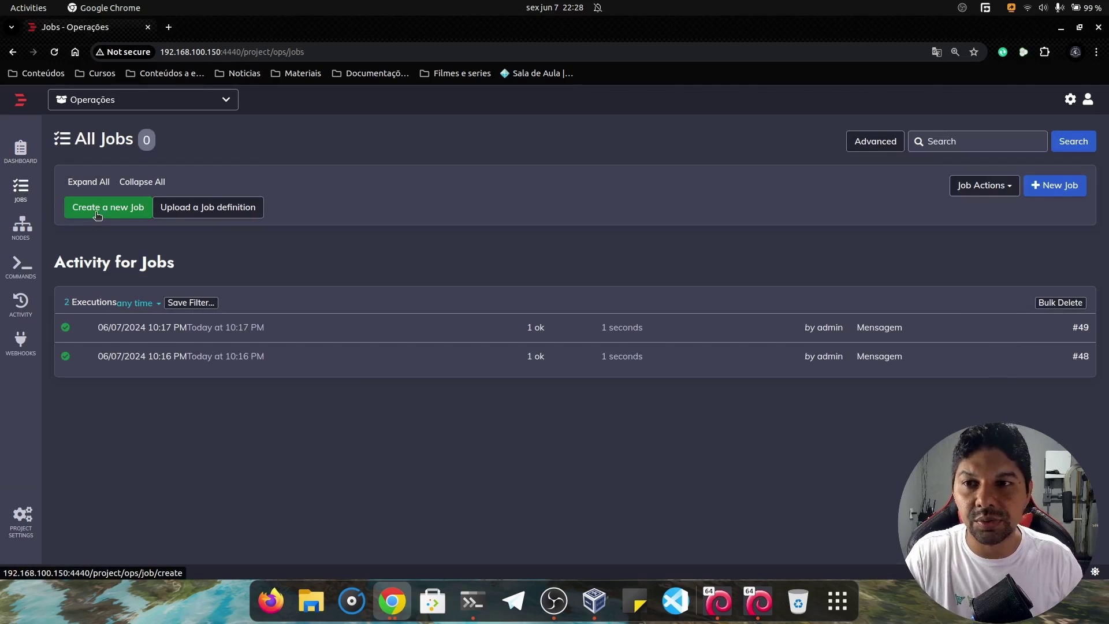
Start a new job and name it Mensagem.
click(96, 213)
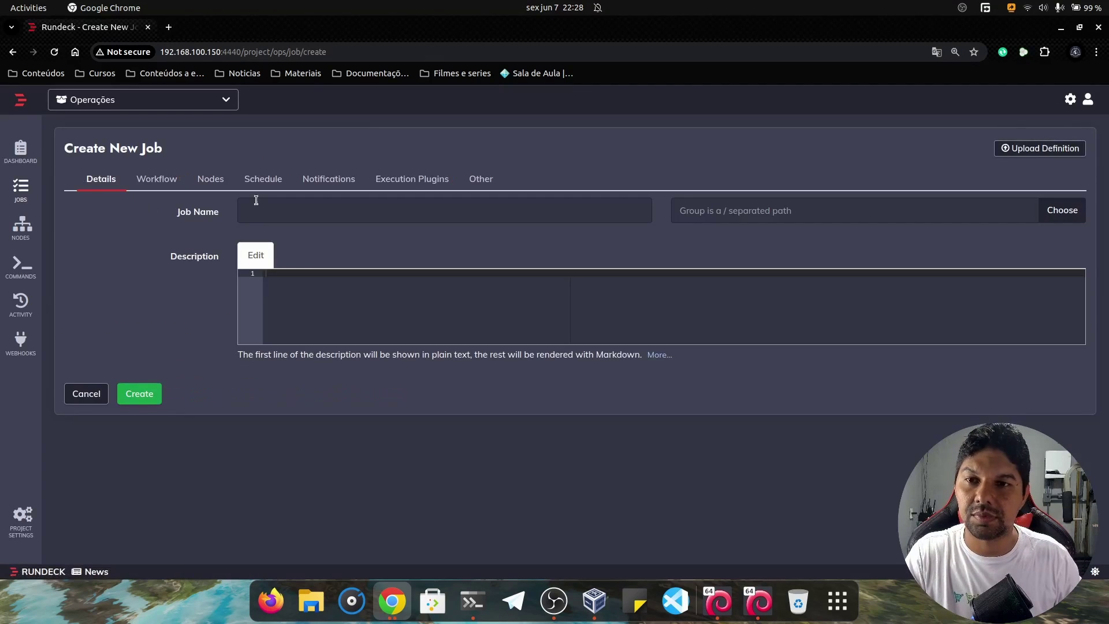
click(280, 212)
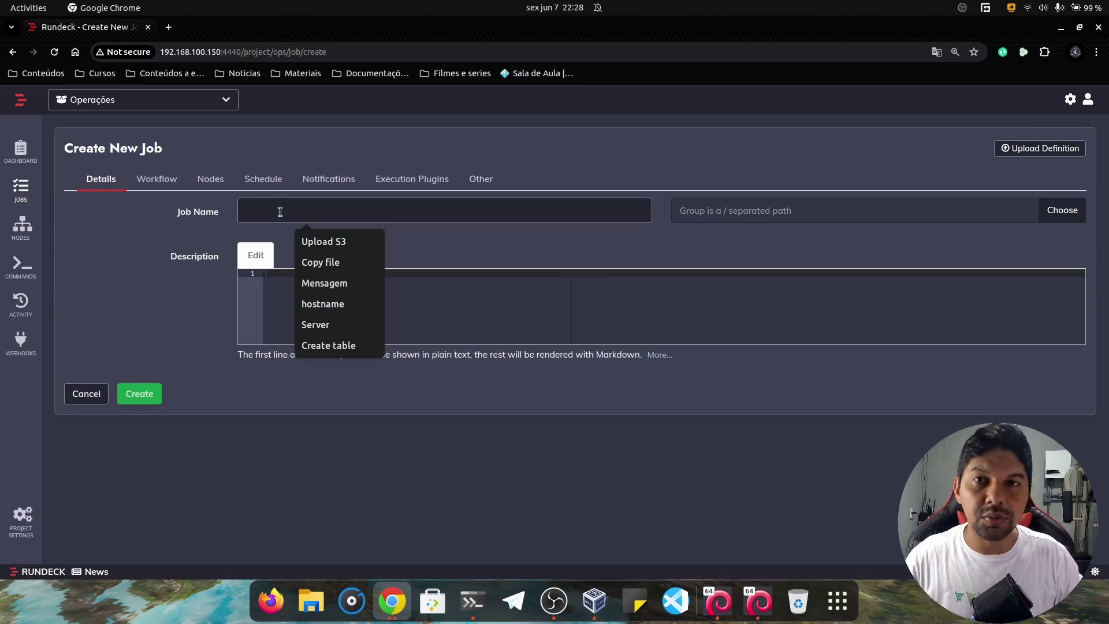
text(Mensda)
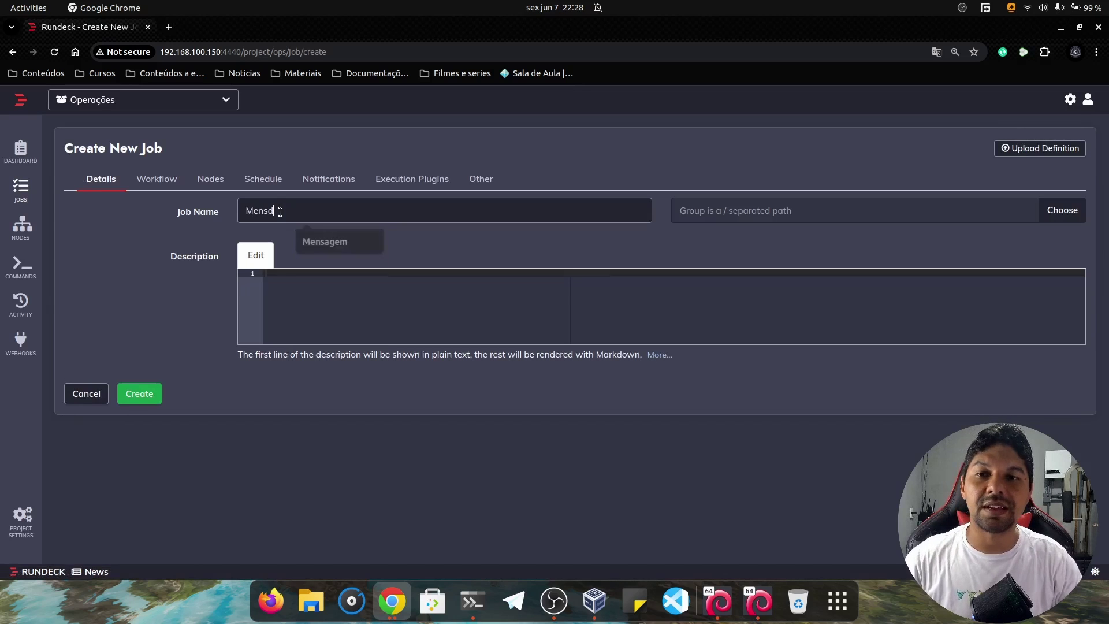
key(BackSpace)
text(agem)
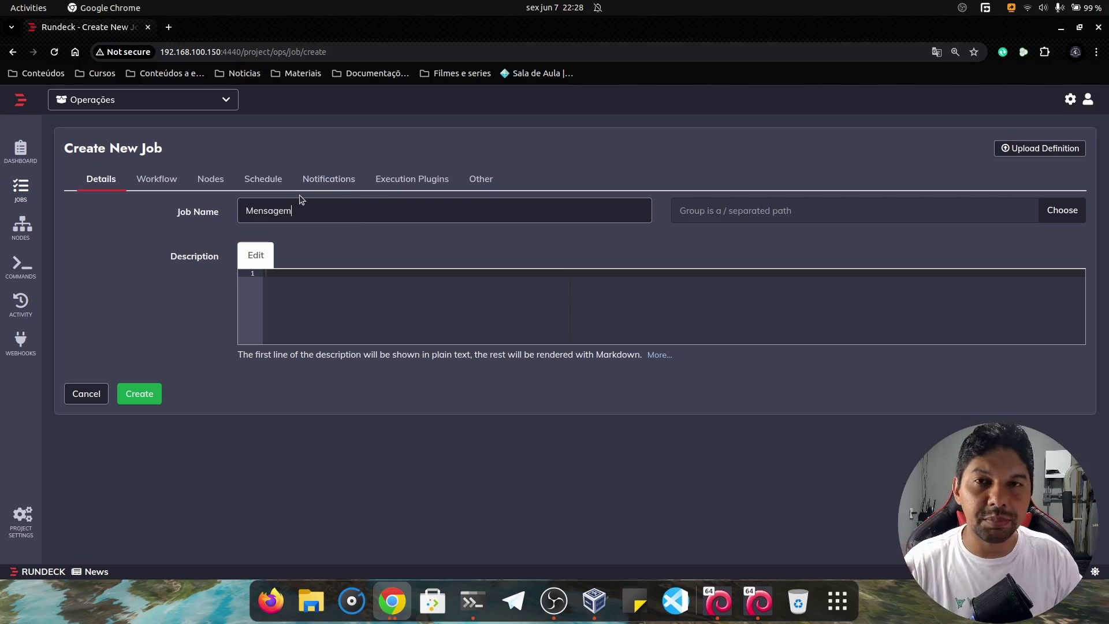
Enter the job description 'Printa mensagem na tela'.
click(288, 294)
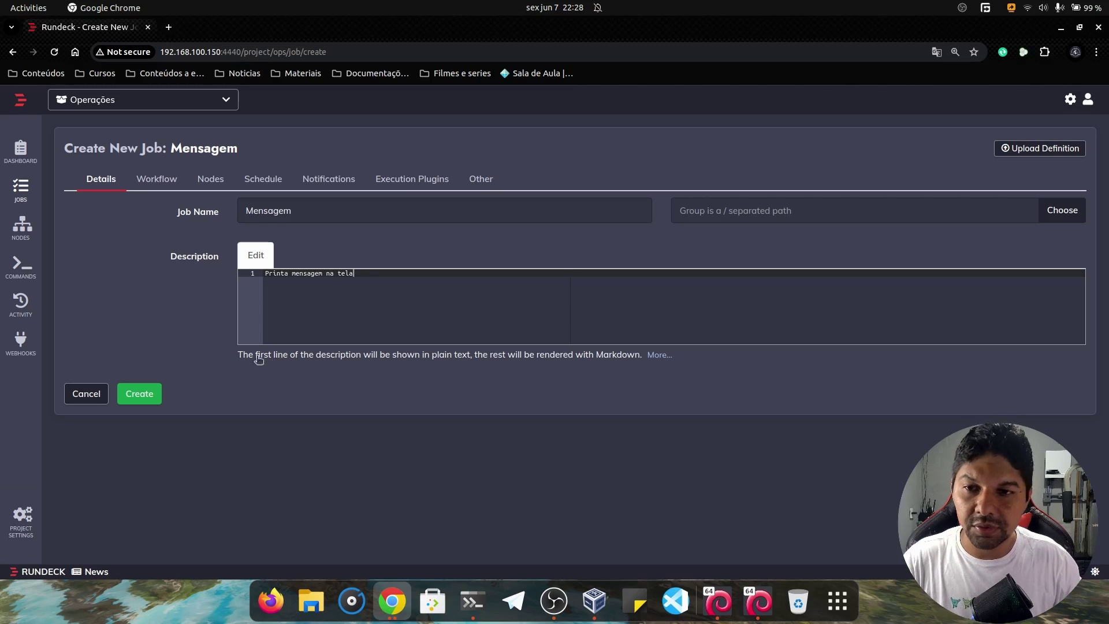
drag(241, 355, 612, 359)
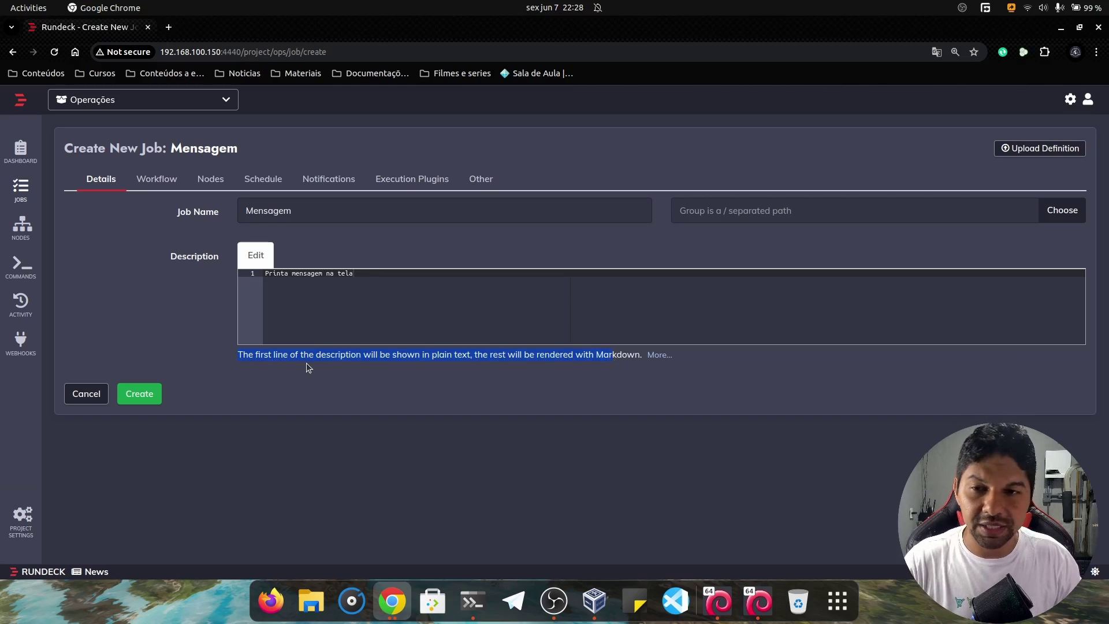
click(385, 304)
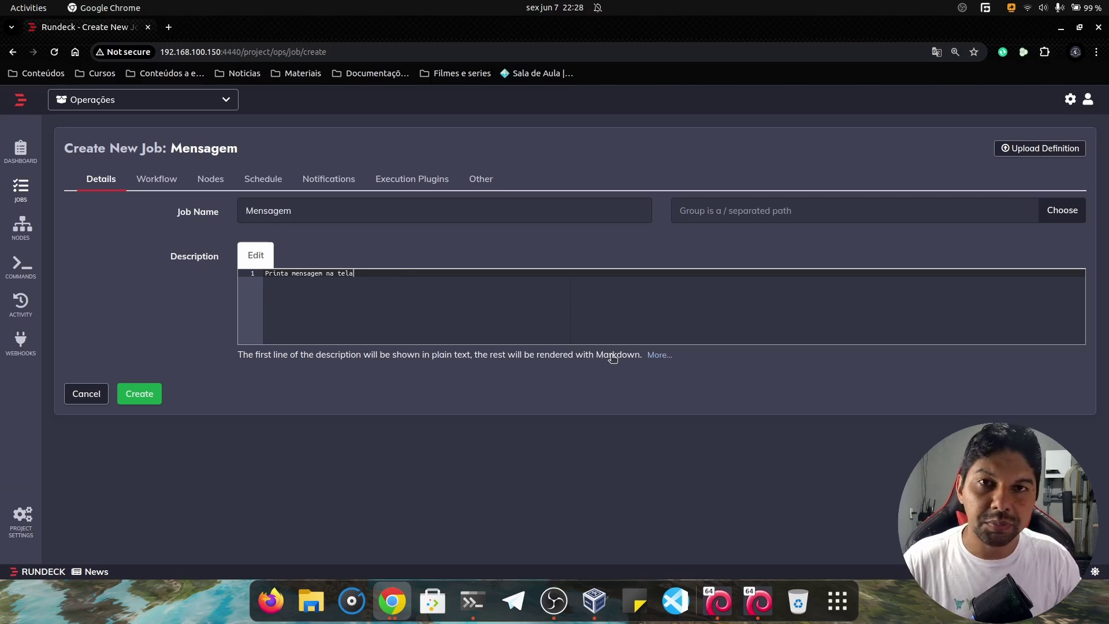
Show the Workflow tab, opening and cancelling an option form so no options are added.
click(161, 182)
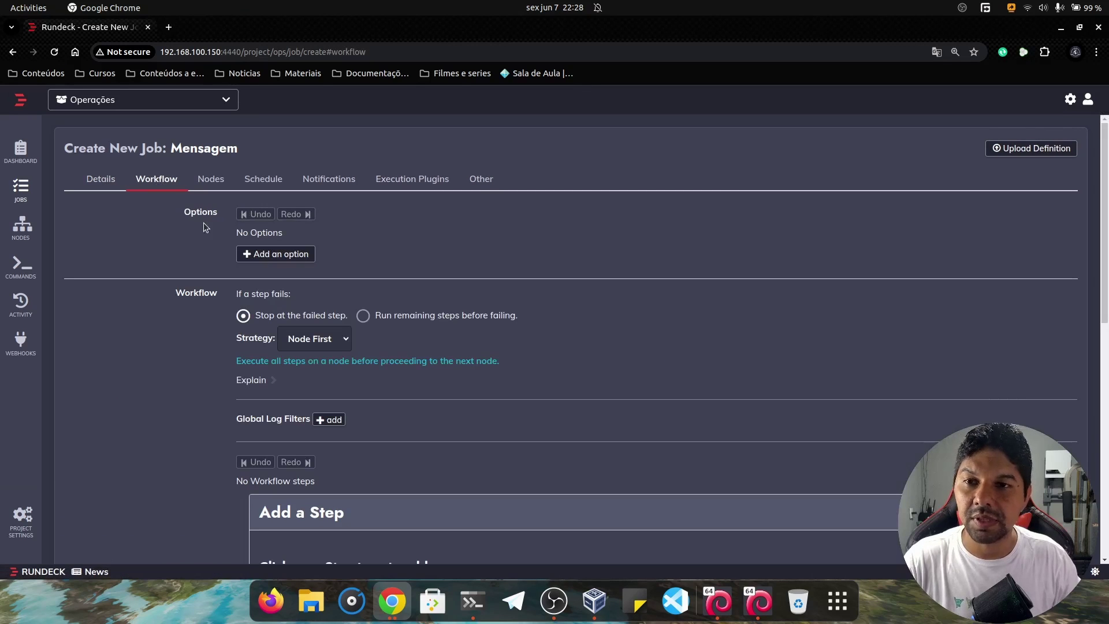
click(275, 254)
scroll(379, 256, down, 1)
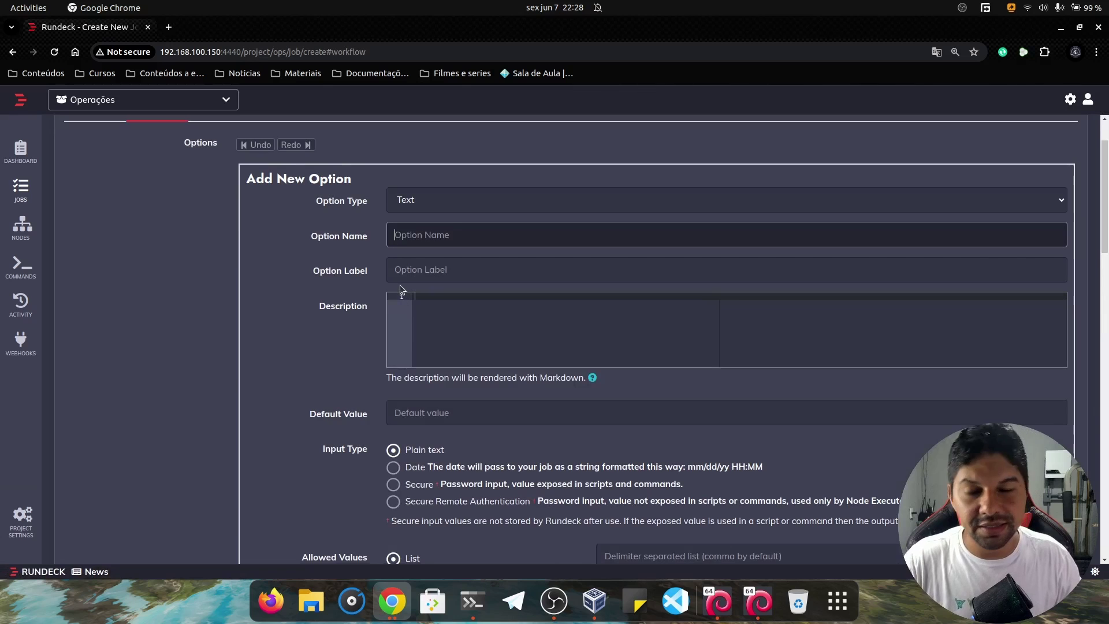
scroll(397, 286, down, 2)
scroll(365, 310, down, 5)
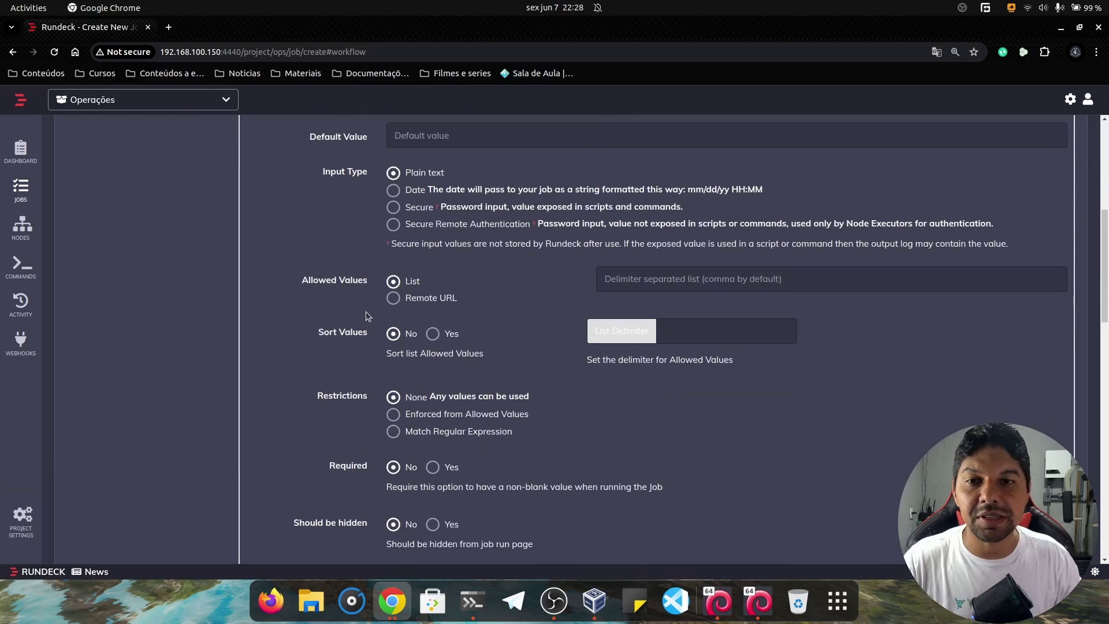
scroll(301, 387, down, 1)
click(262, 355)
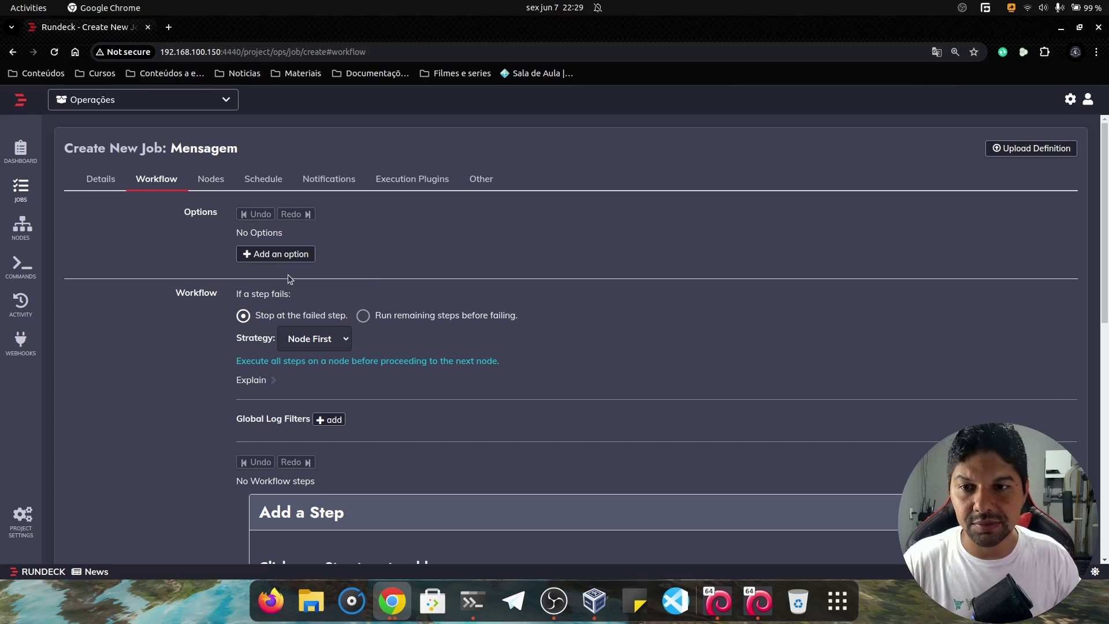
scroll(224, 234, down, 2)
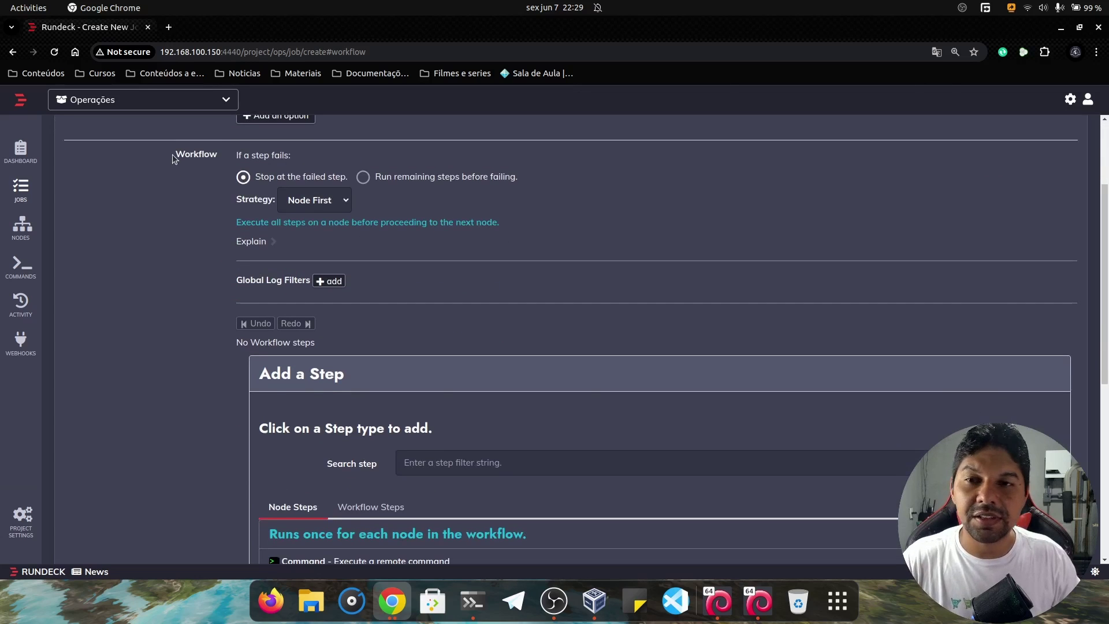
drag(176, 159, 317, 163)
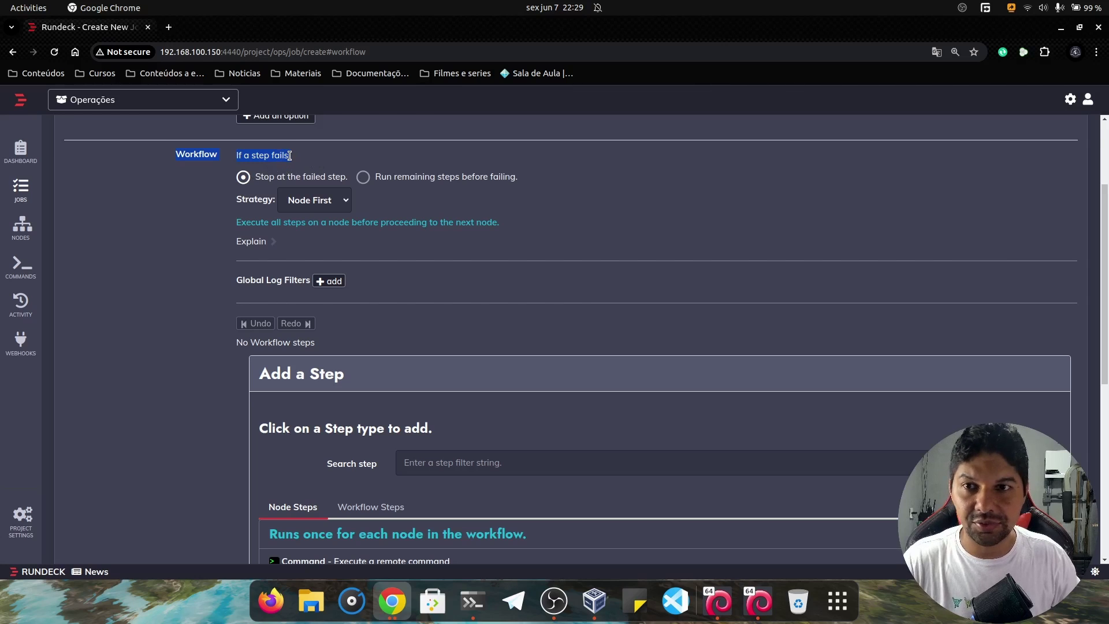
click(284, 170)
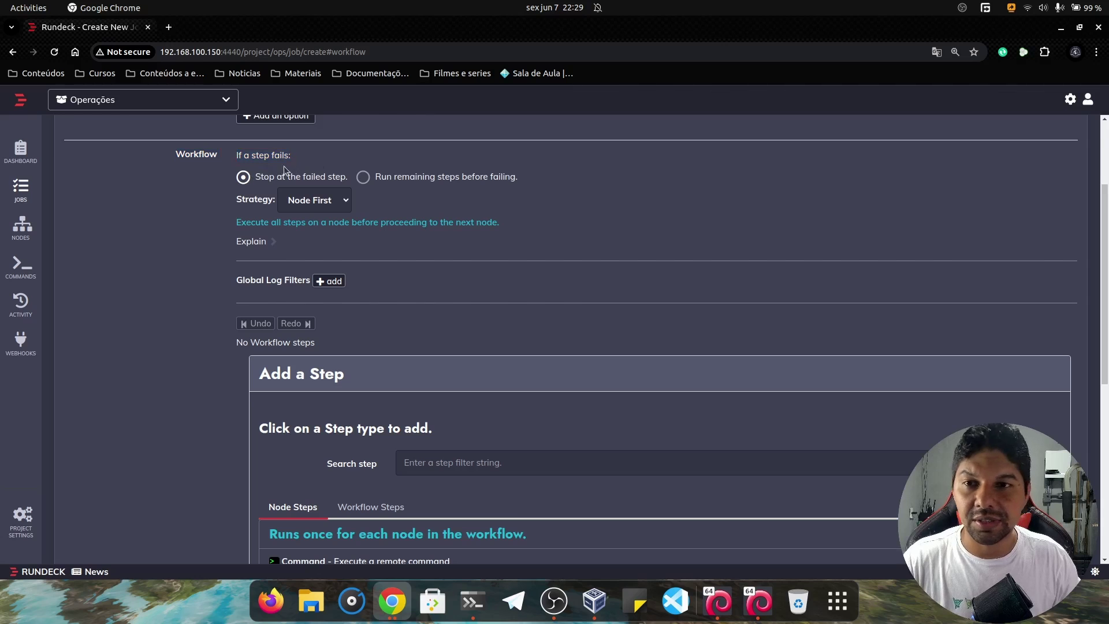
drag(261, 176, 339, 184)
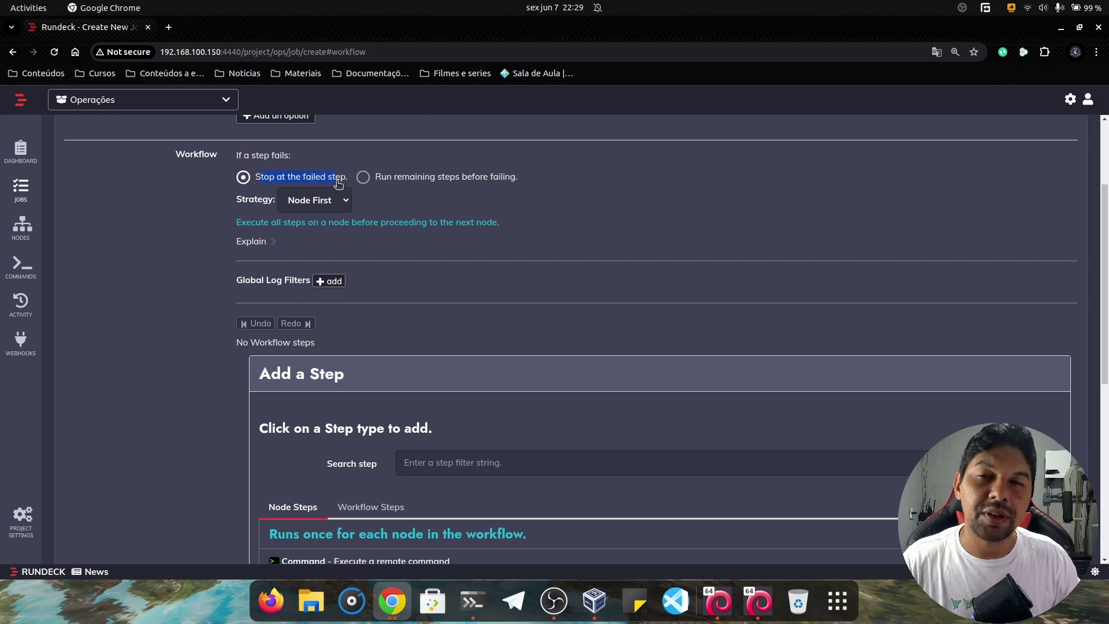
click(394, 180)
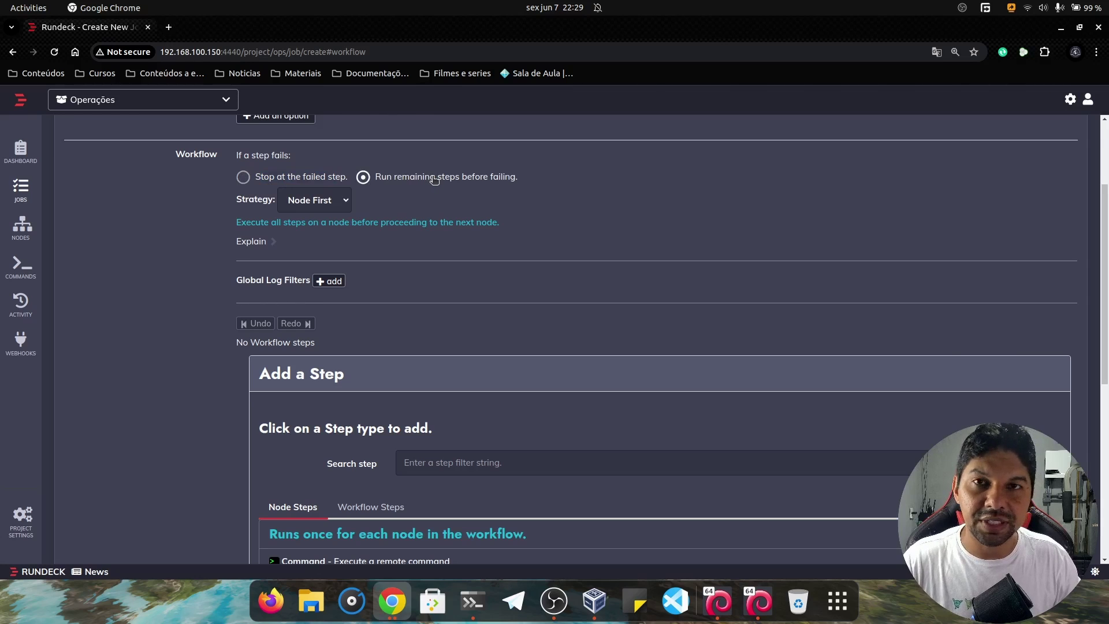
click(263, 180)
scroll(272, 218, down, 3)
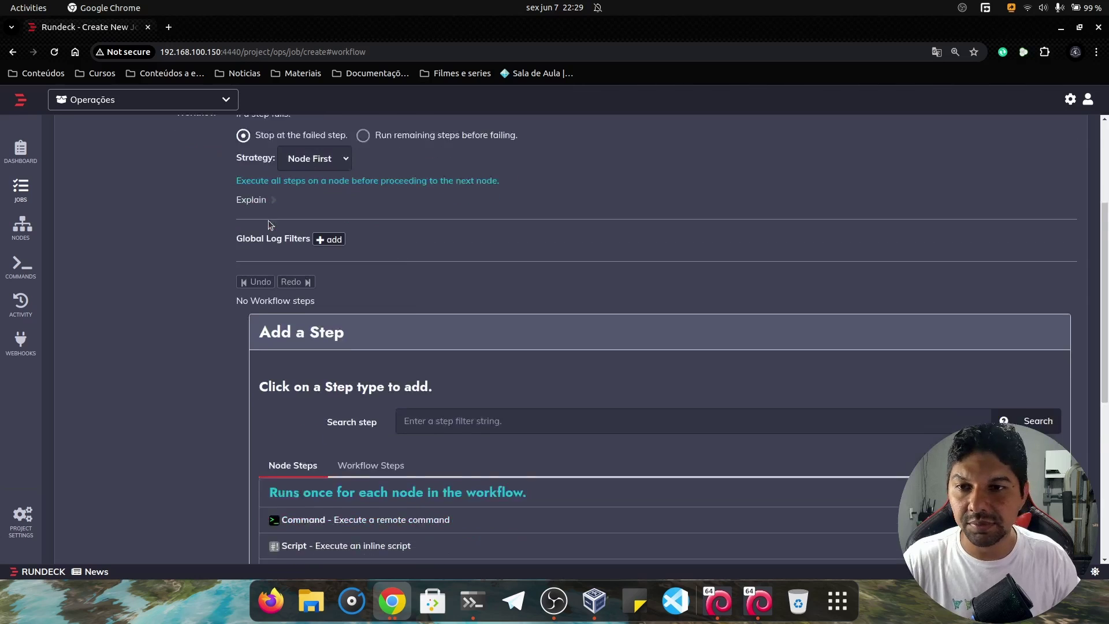
scroll(274, 219, up, 3)
scroll(280, 220, down, 2)
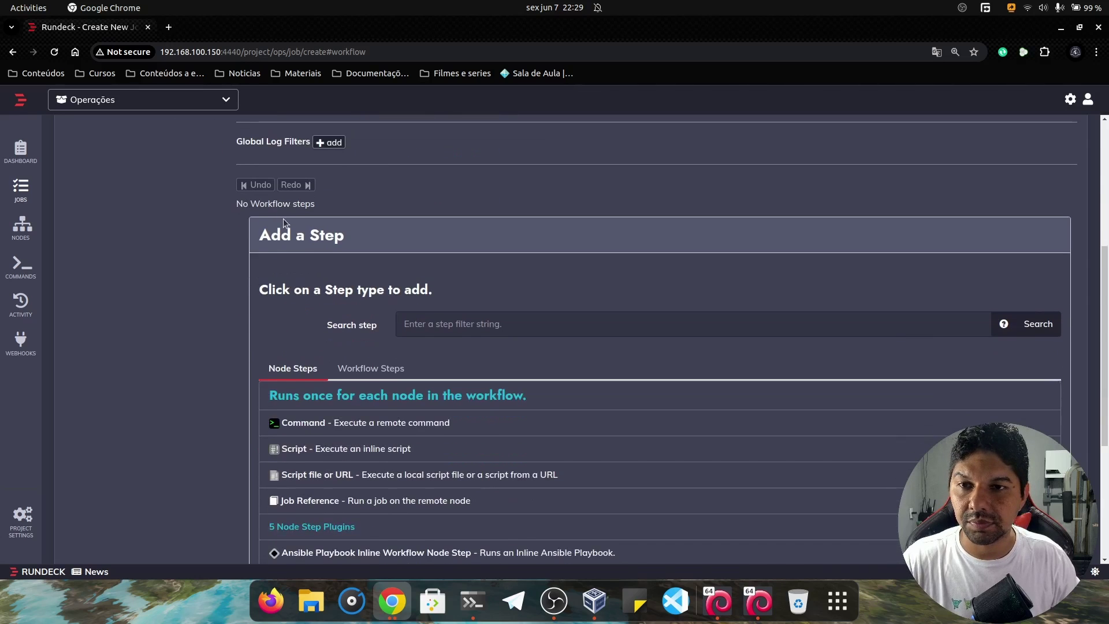
scroll(306, 202, up, 1)
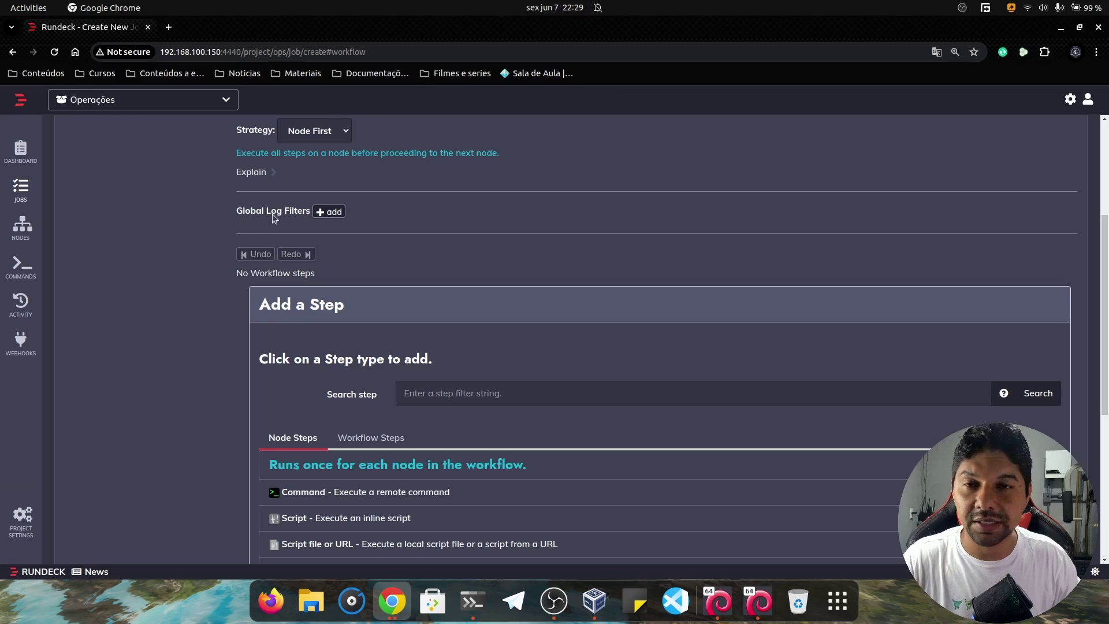
scroll(240, 213, down, 3)
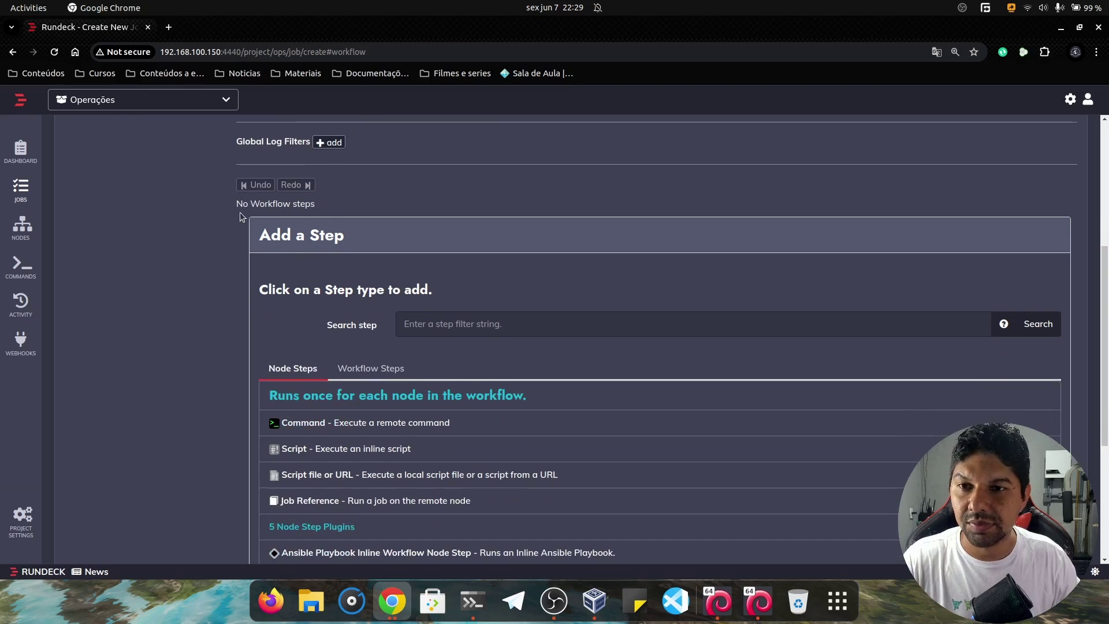
scroll(291, 201, up, 2)
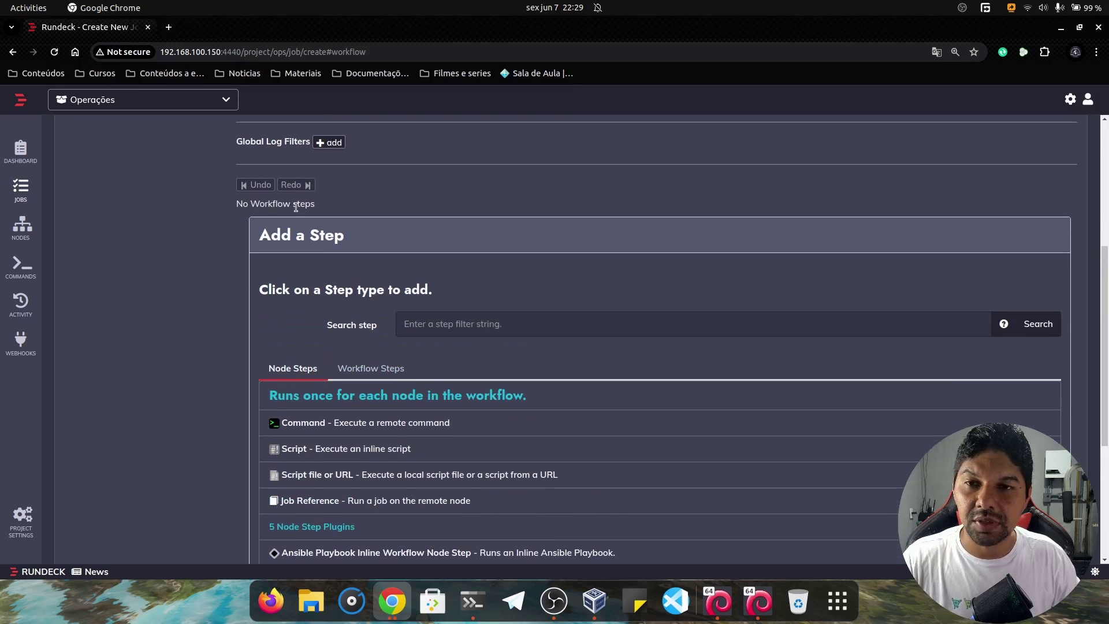
drag(317, 209, 233, 209)
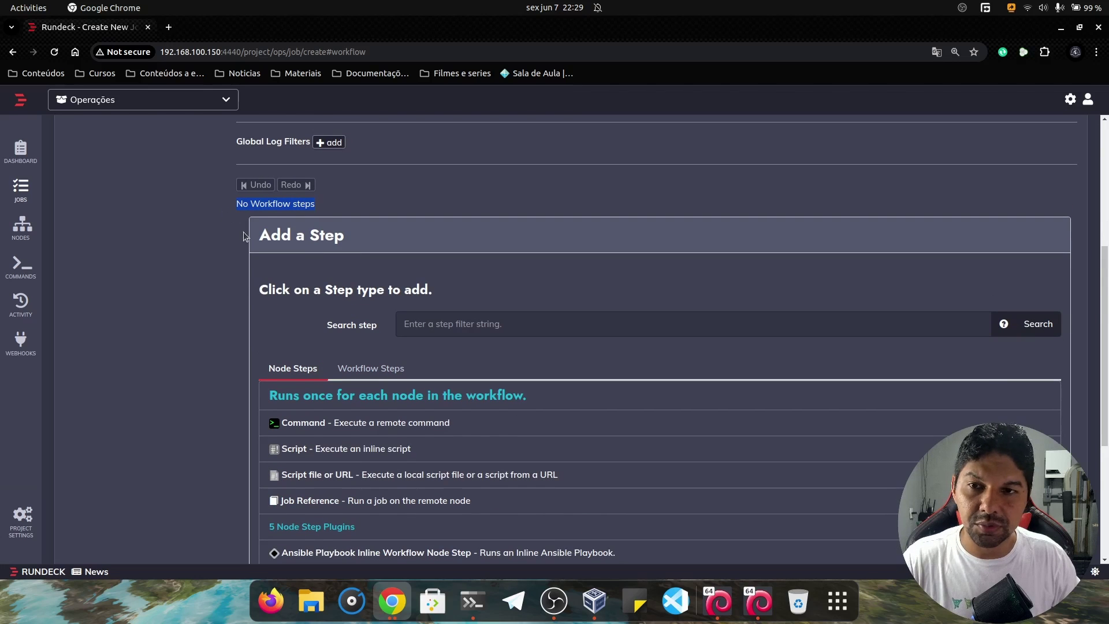
click(299, 238)
scroll(328, 258, up, 1)
scroll(346, 263, down, 2)
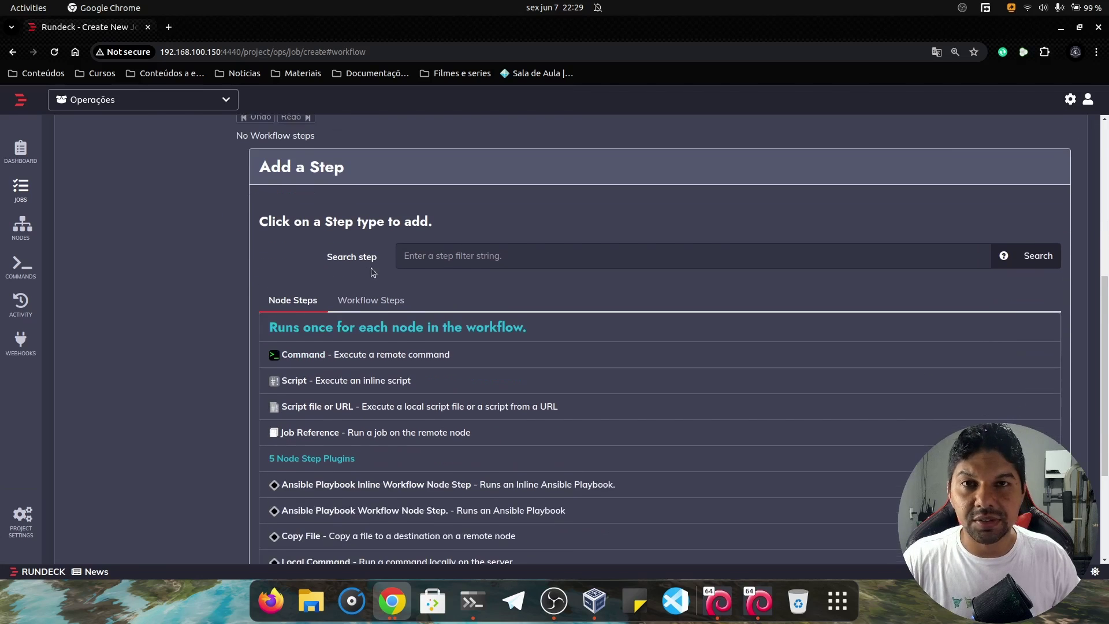
scroll(317, 257, down, 1)
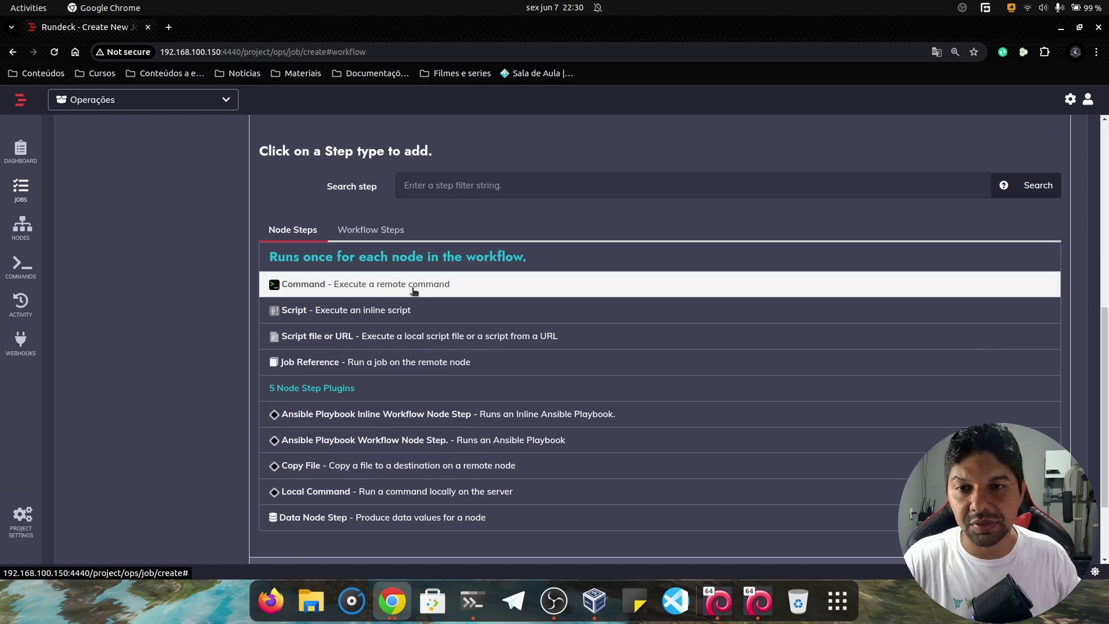
Add Command step 1 running echo "Testando nosso primeiro job", labelled 'Printa mensagem'.
click(413, 291)
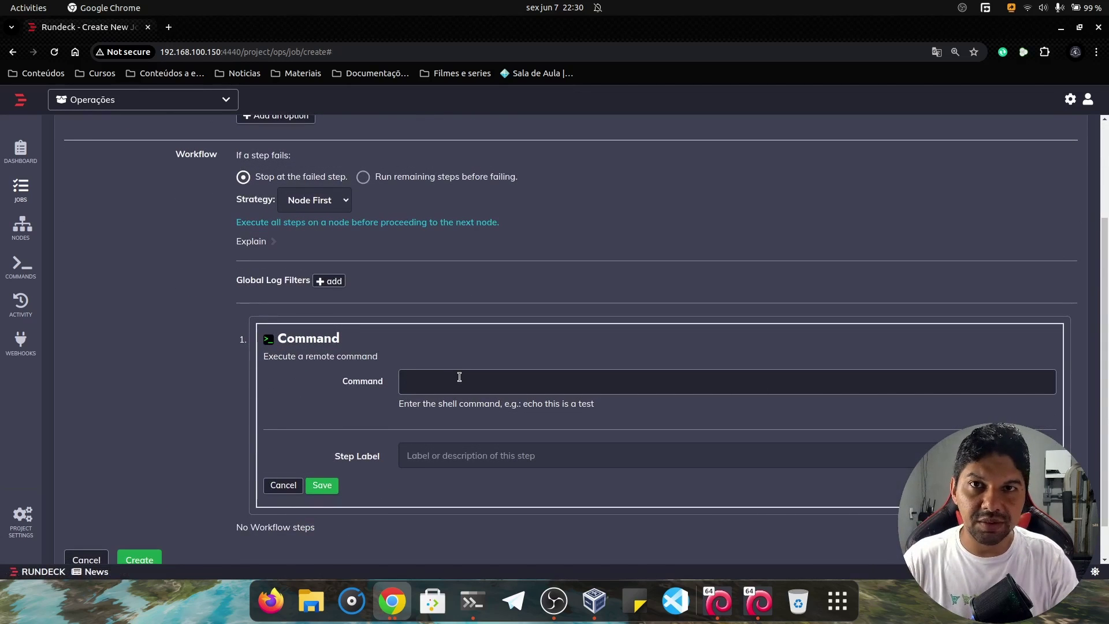
text(echo "")
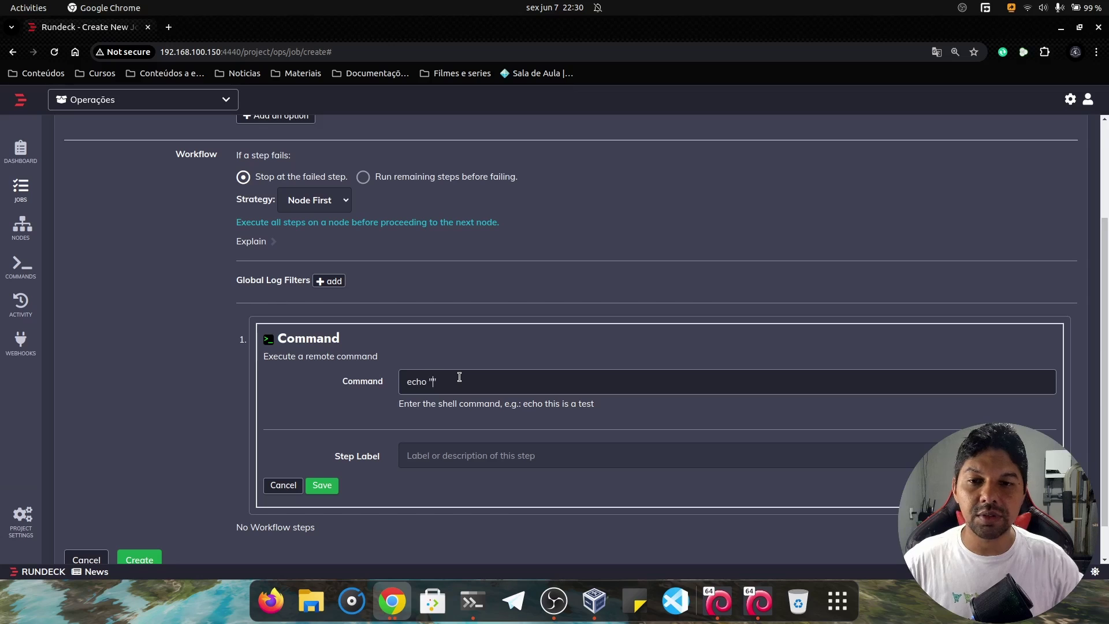
text(Testando no )
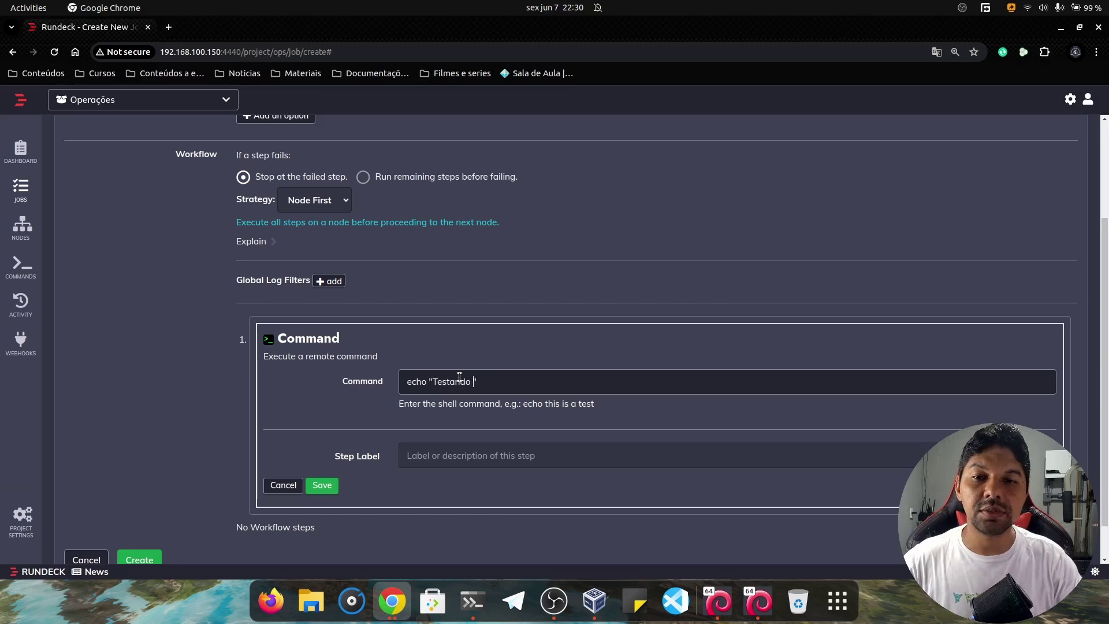
text(sso primeiro job)
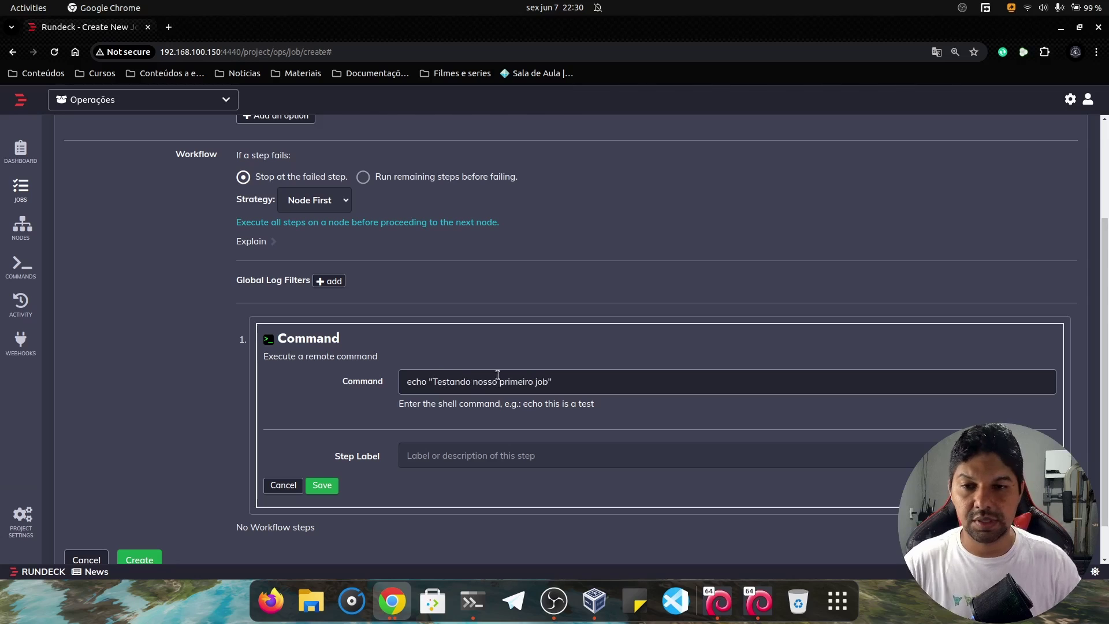
click(455, 457)
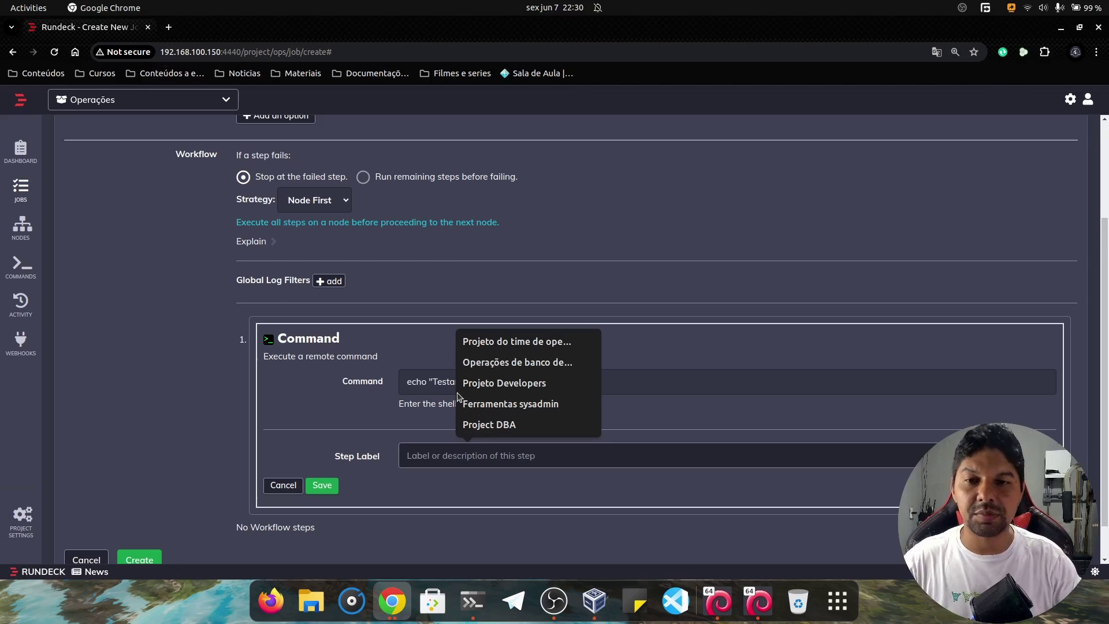
text(Printa men)
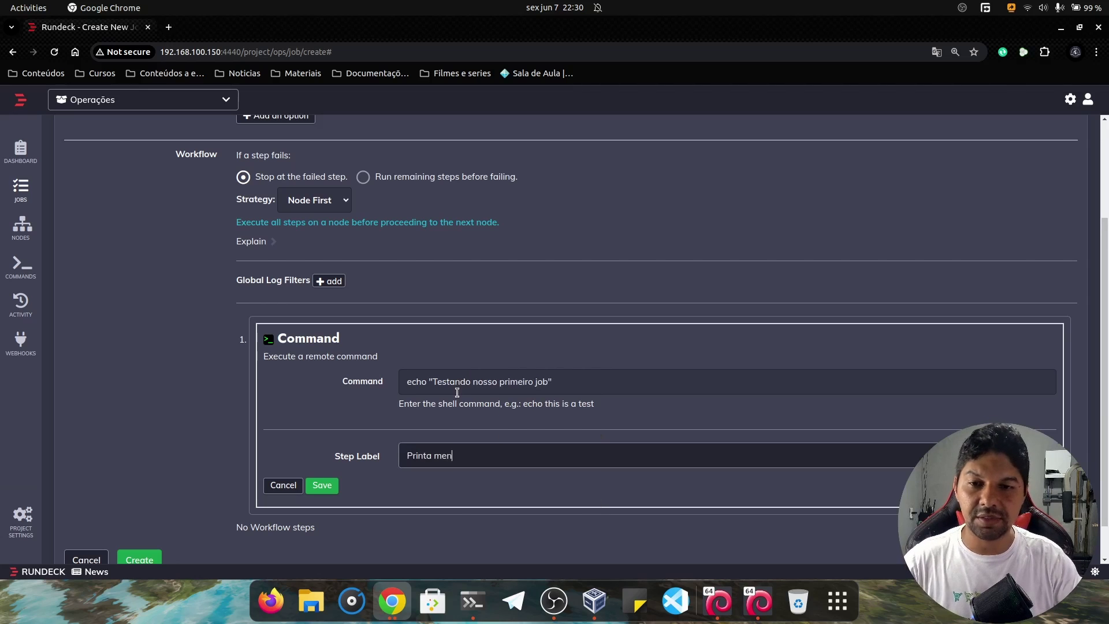
text(sagem)
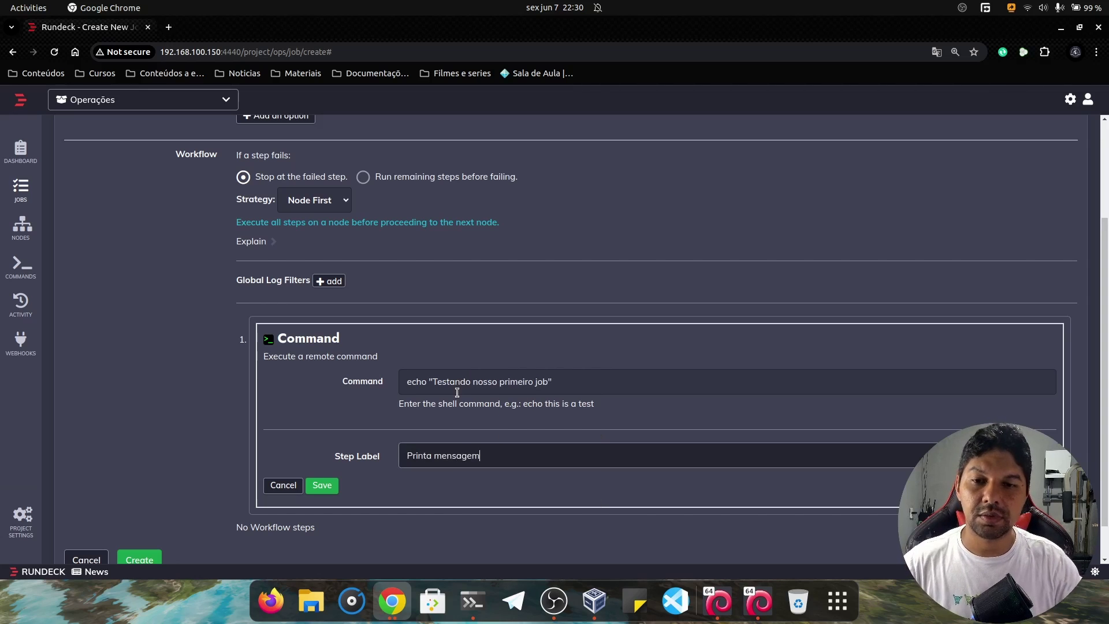
click(321, 485)
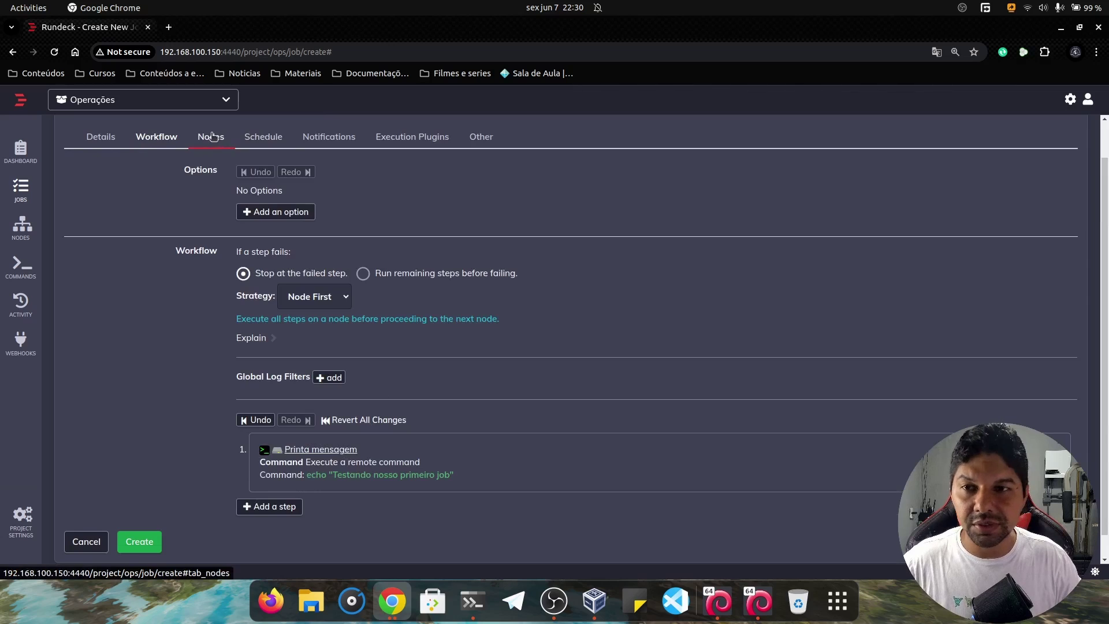
Confirm the job executes locally on the Nodes tab, then view the Schedule settings.
click(213, 136)
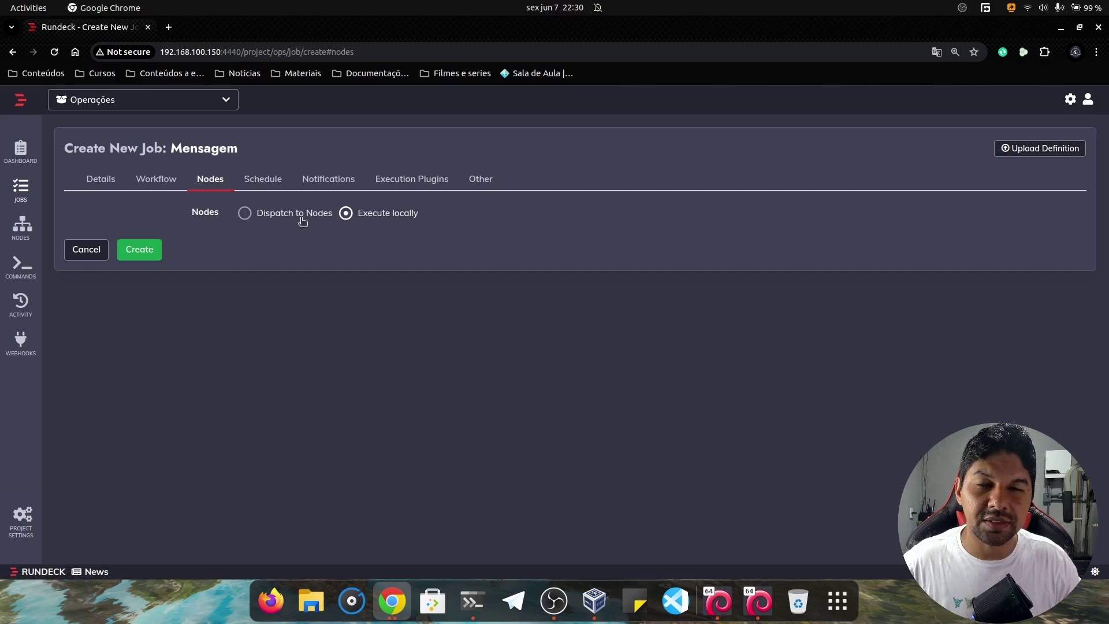
click(254, 180)
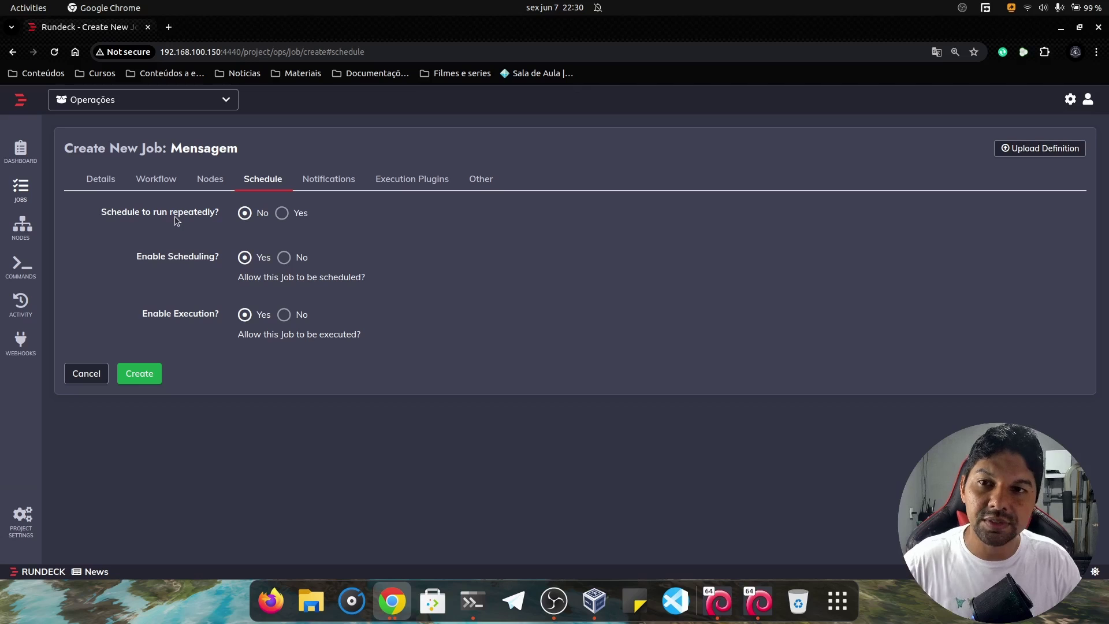
click(283, 213)
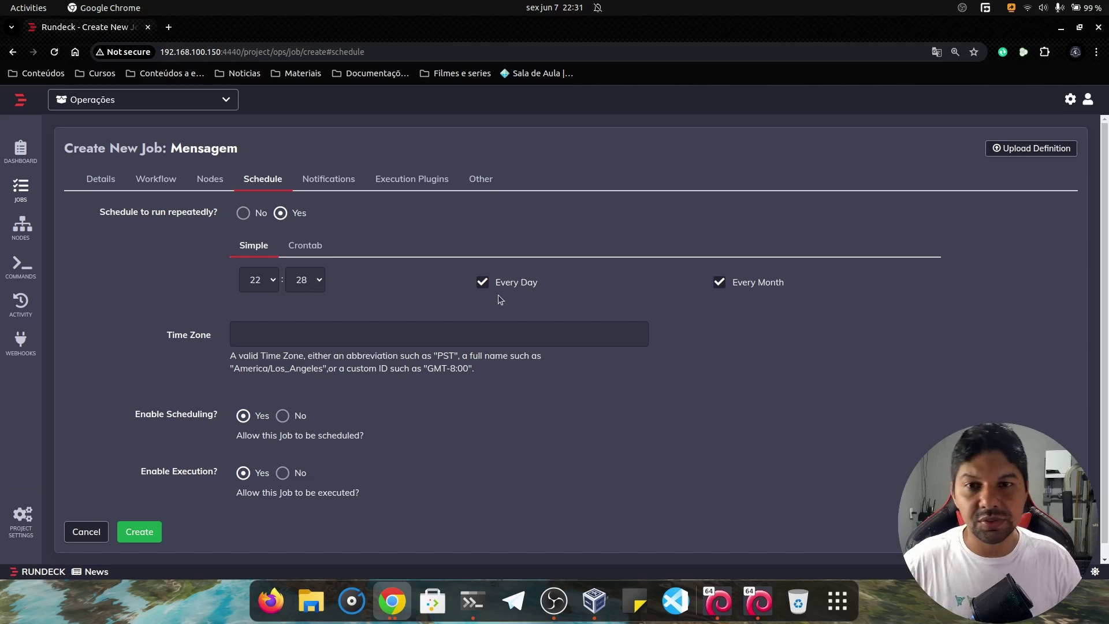
click(269, 333)
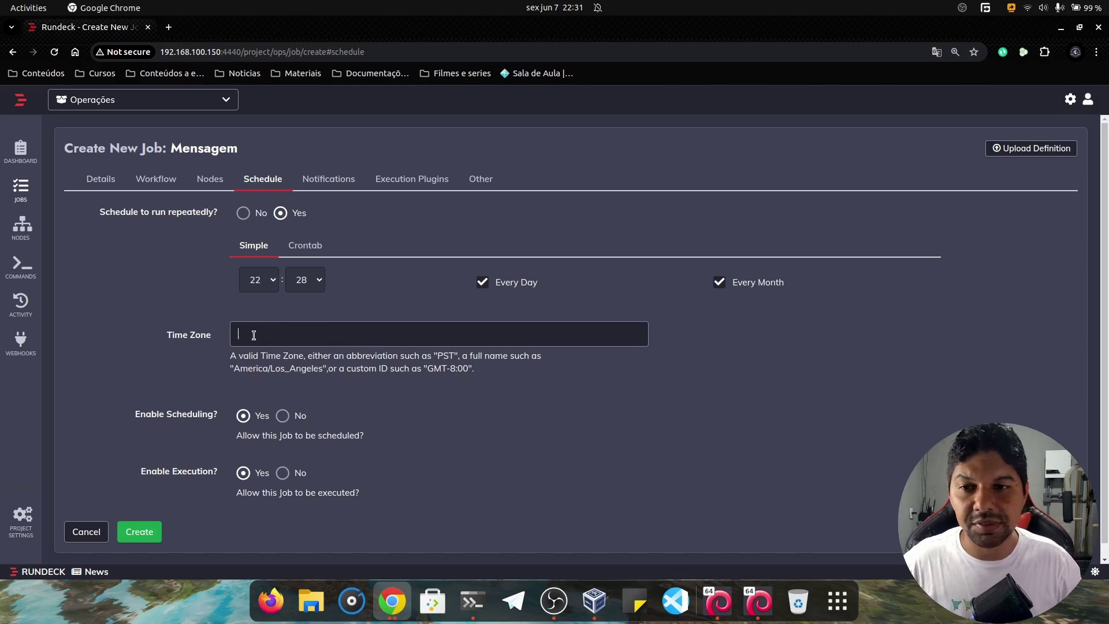
text(GM)
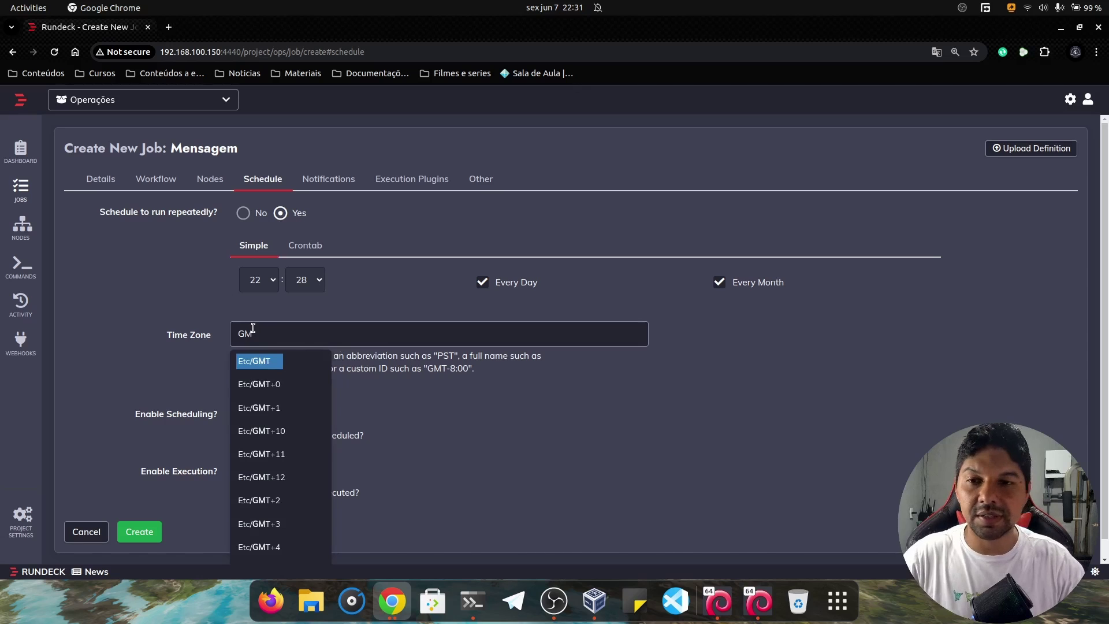
text(T-3)
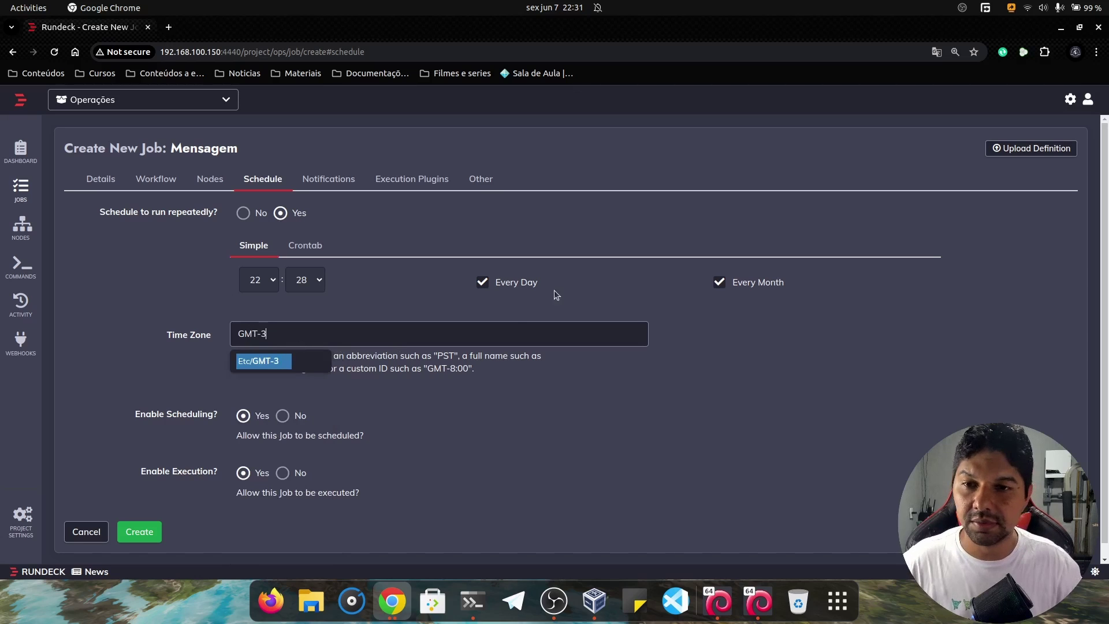
click(448, 384)
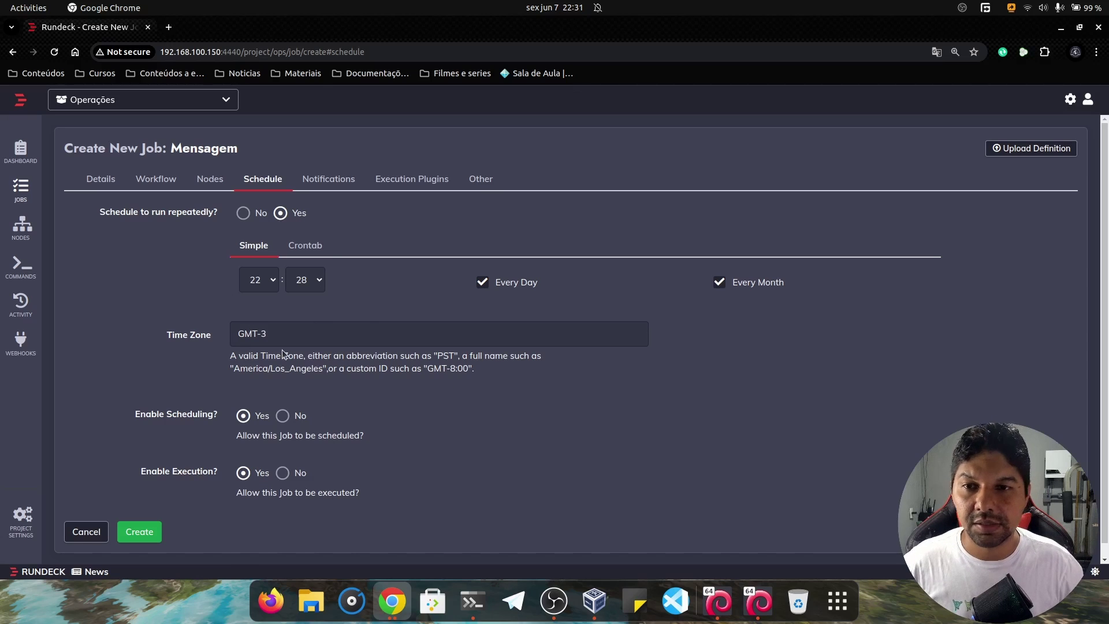
click(305, 245)
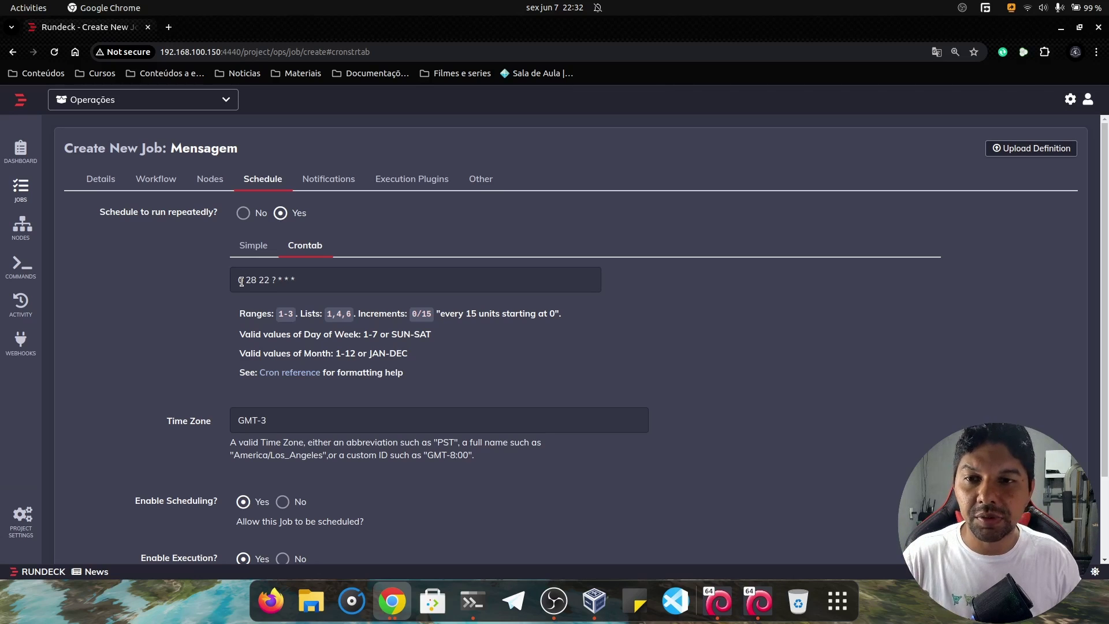
click(241, 282)
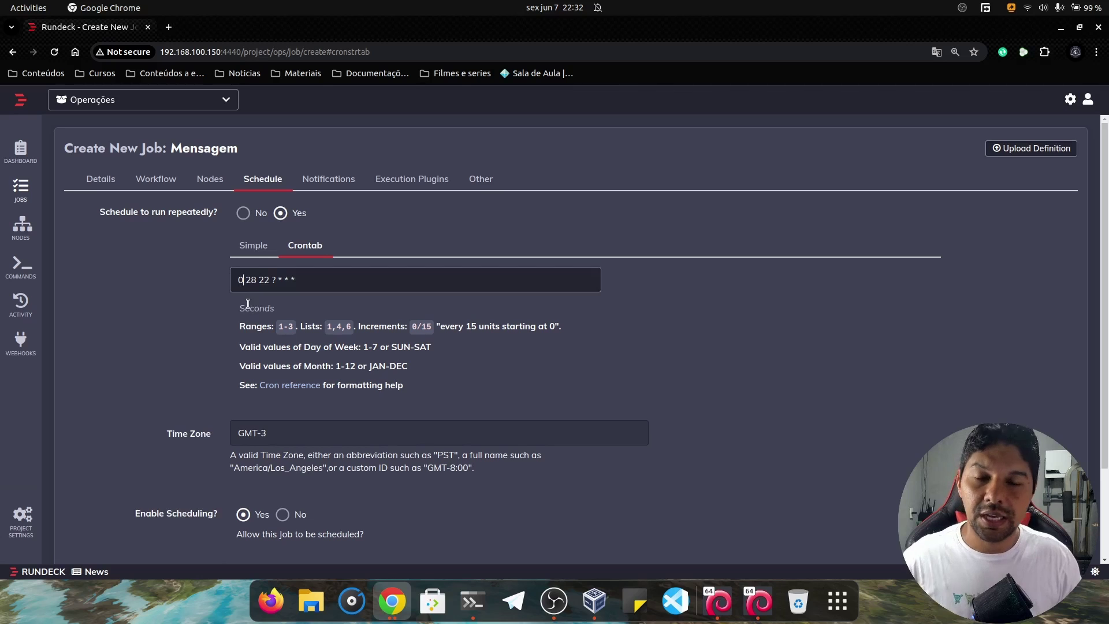
drag(266, 311, 240, 290)
click(249, 280)
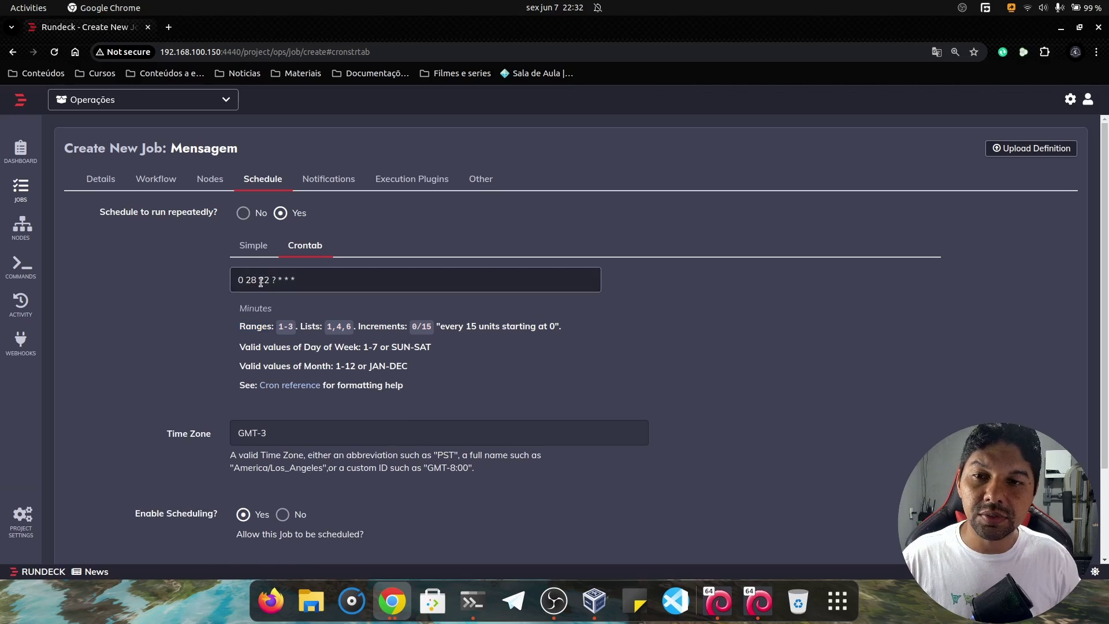
click(259, 282)
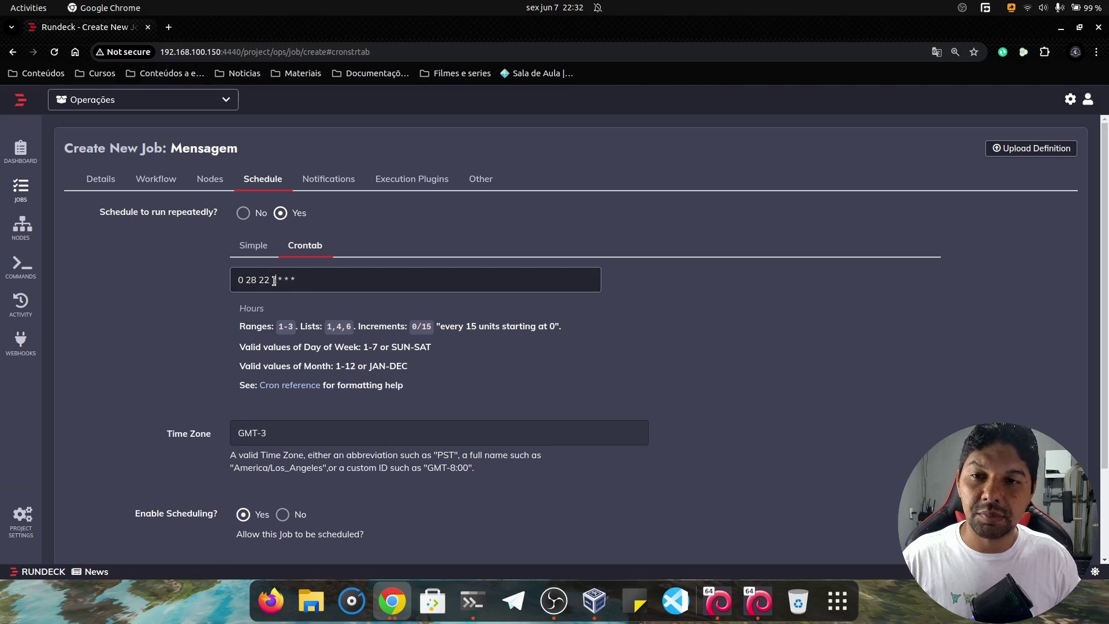
click(274, 281)
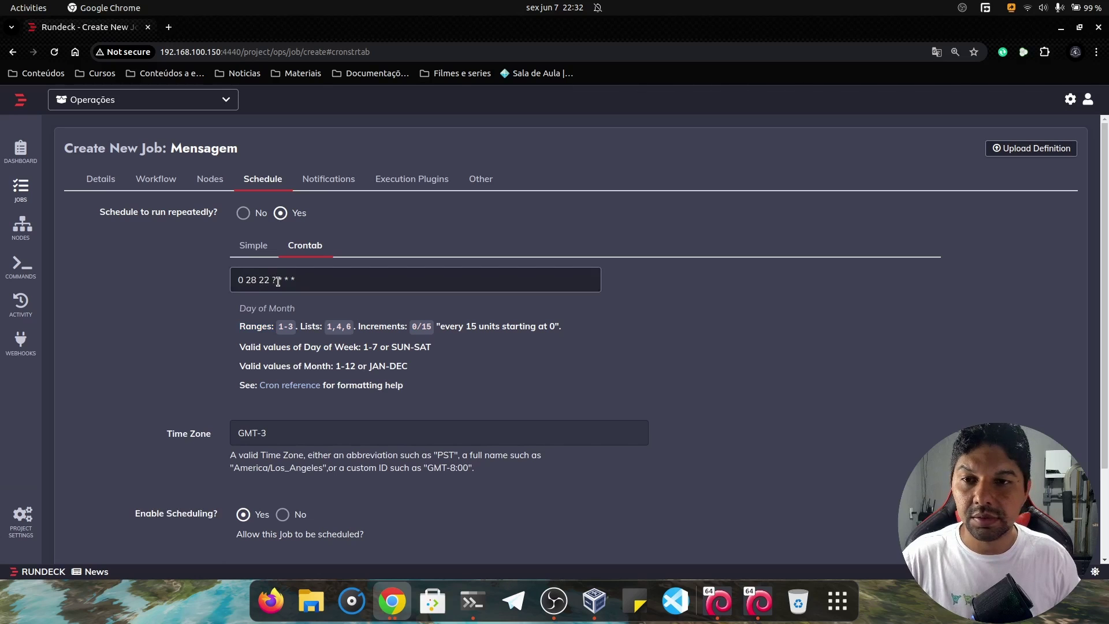
click(283, 281)
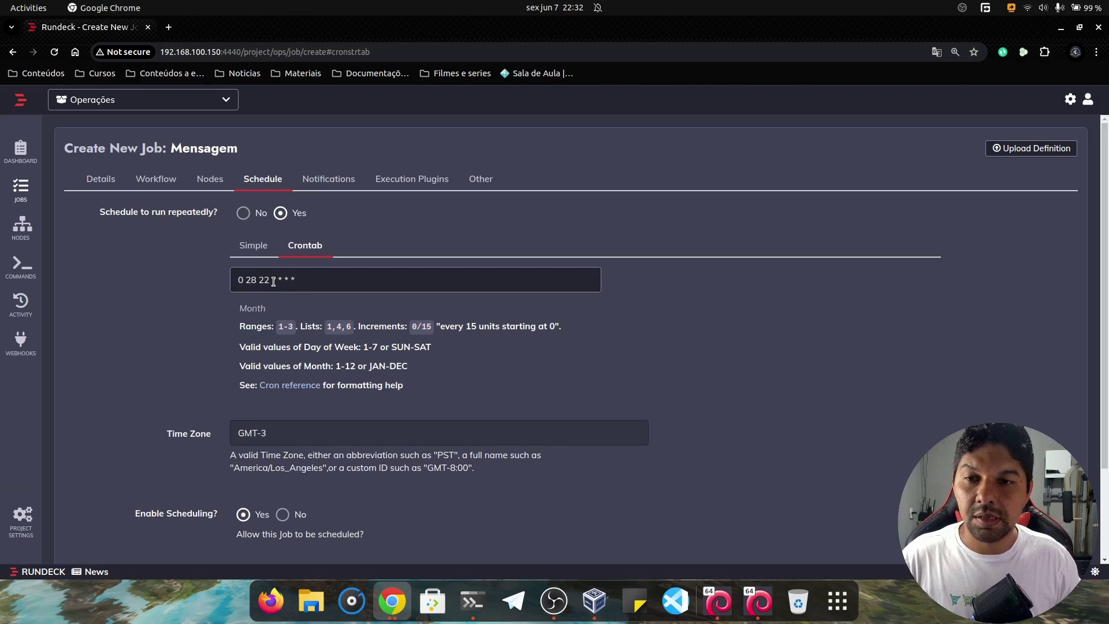
click(285, 282)
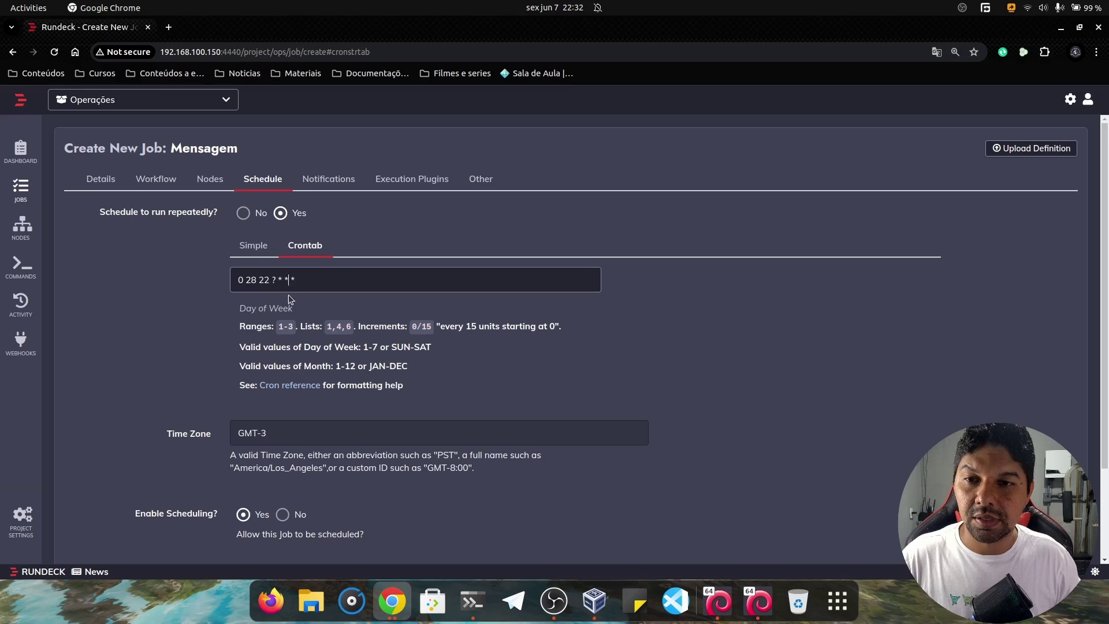
click(379, 289)
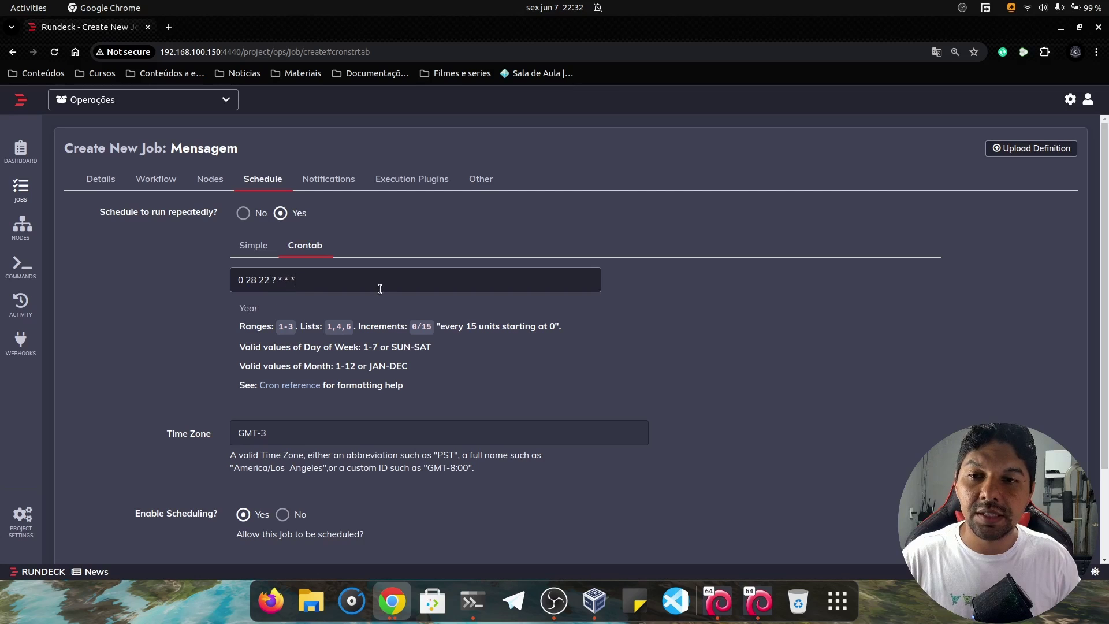
drag(379, 289, 190, 287)
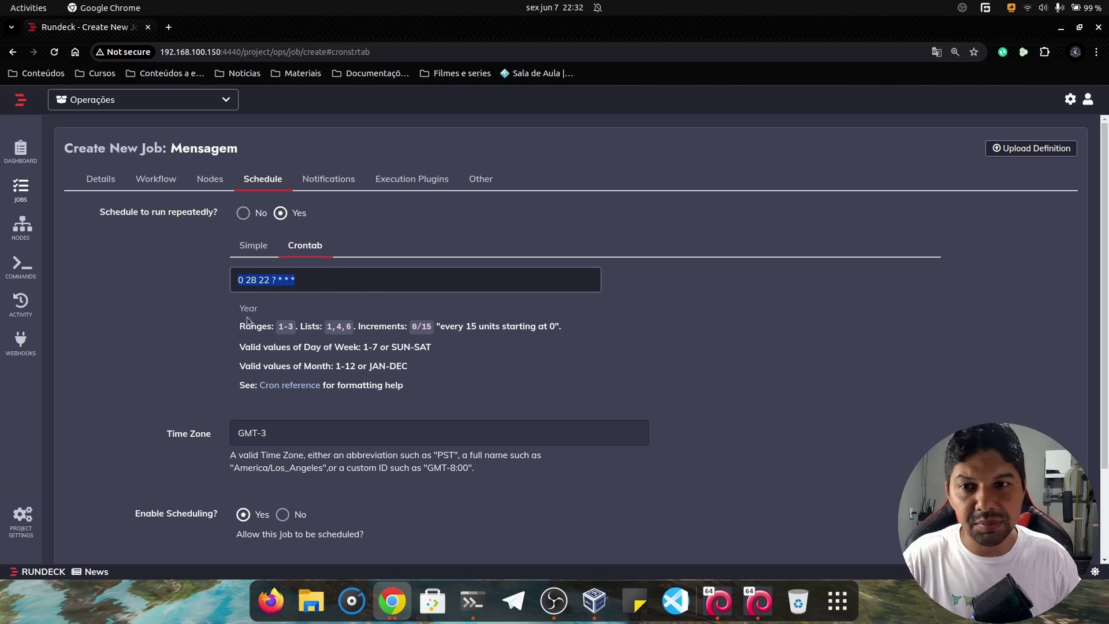
scroll(309, 306, down, 2)
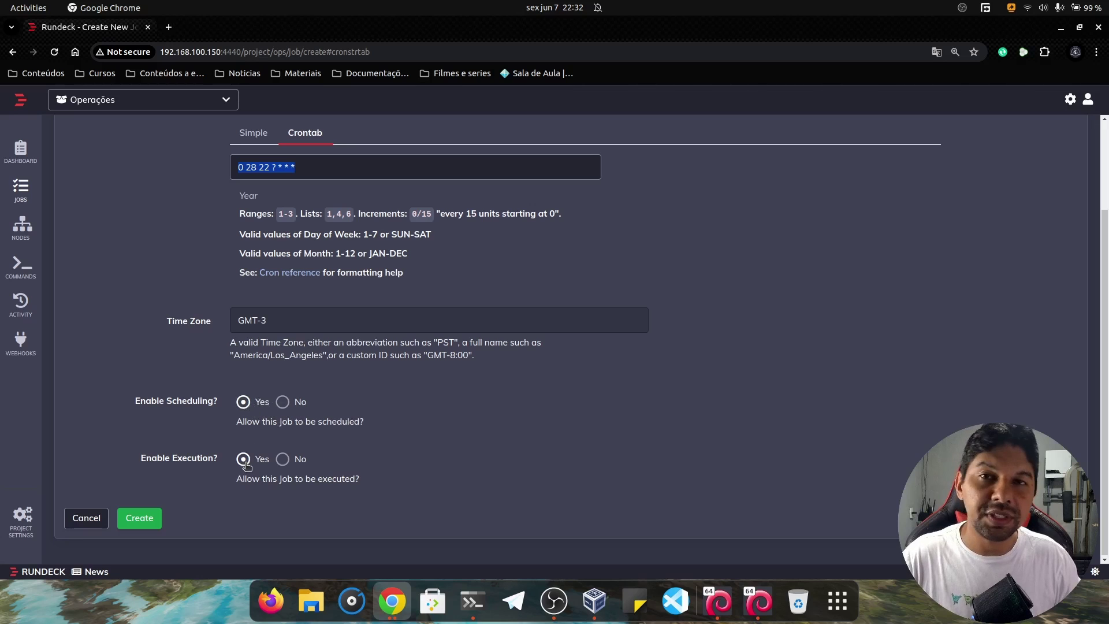
scroll(230, 372, up, 2)
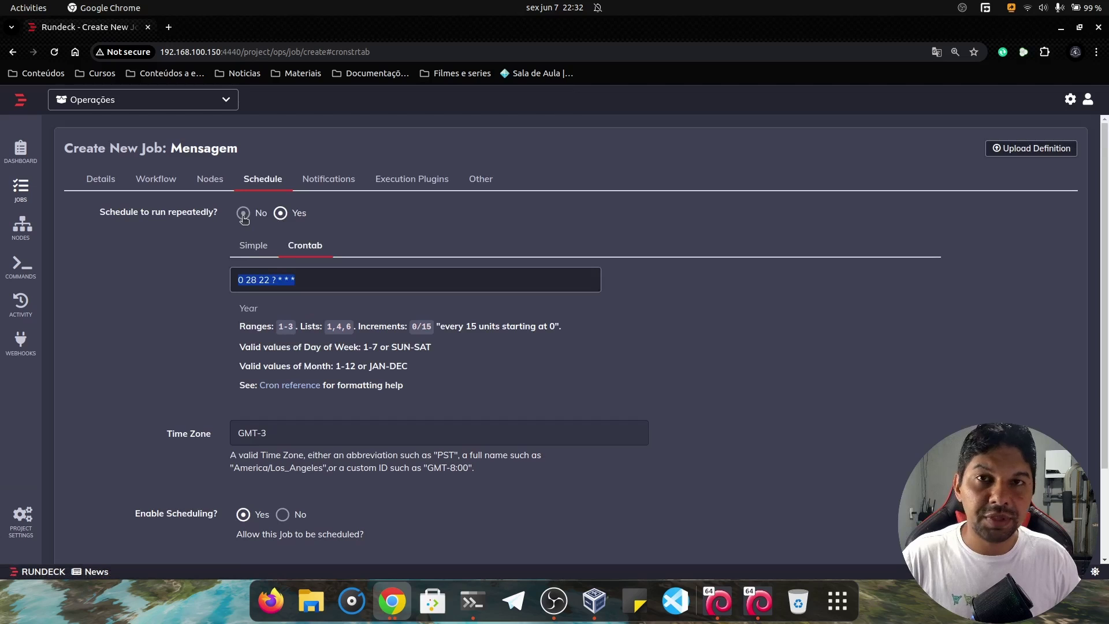
Turn off the repeating schedule and view the Notifications settings.
click(244, 214)
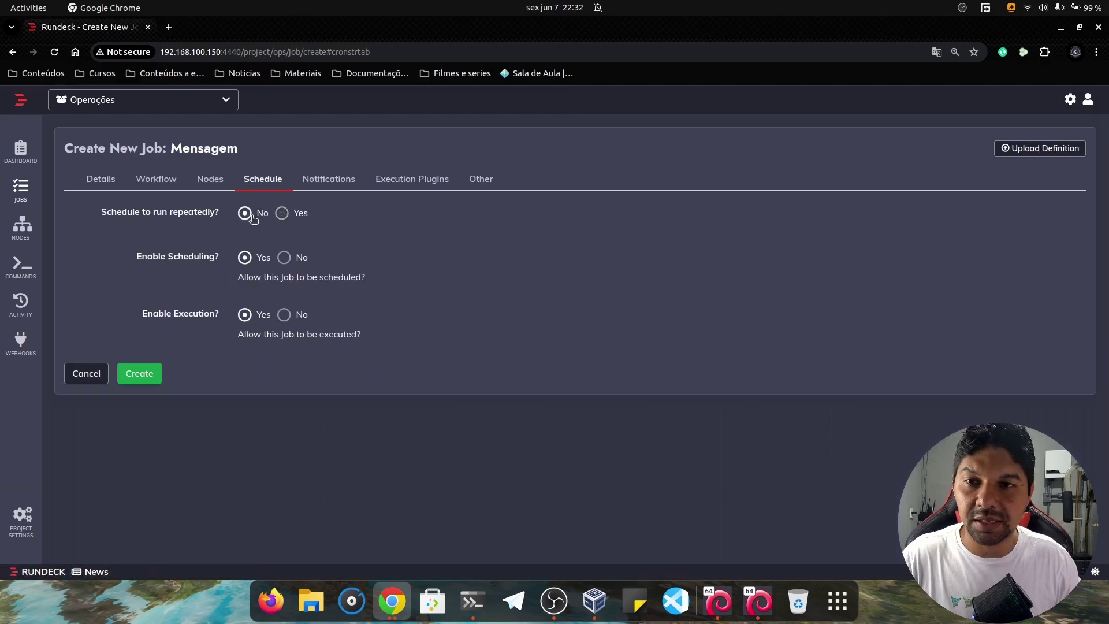
click(331, 182)
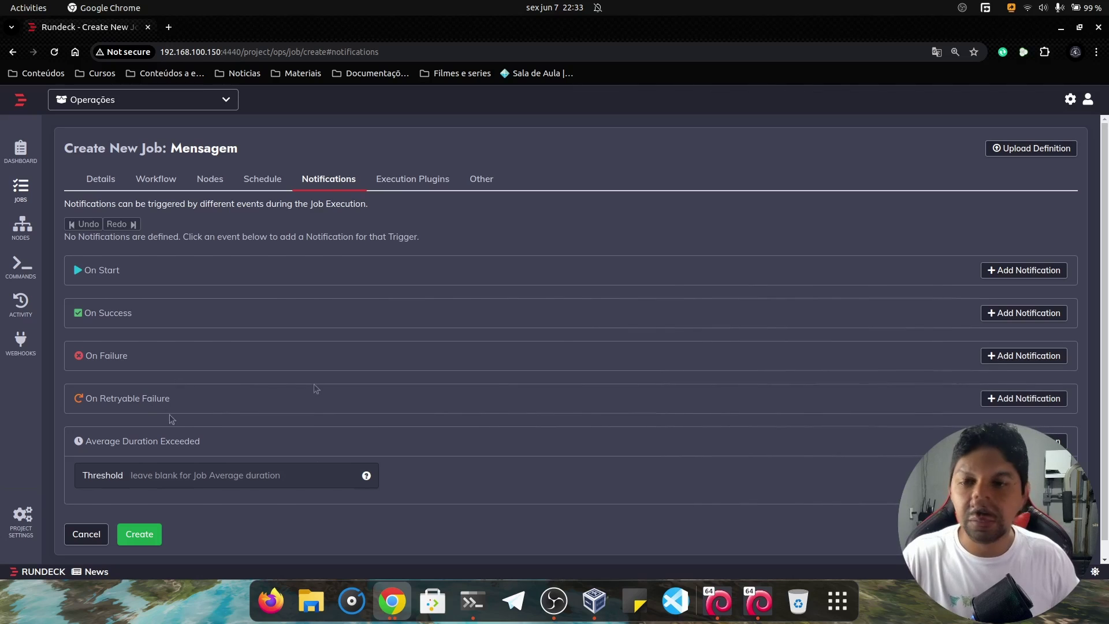
Read the Average Duration Exceeded threshold help, then show the Execution Plugins settings.
click(211, 477)
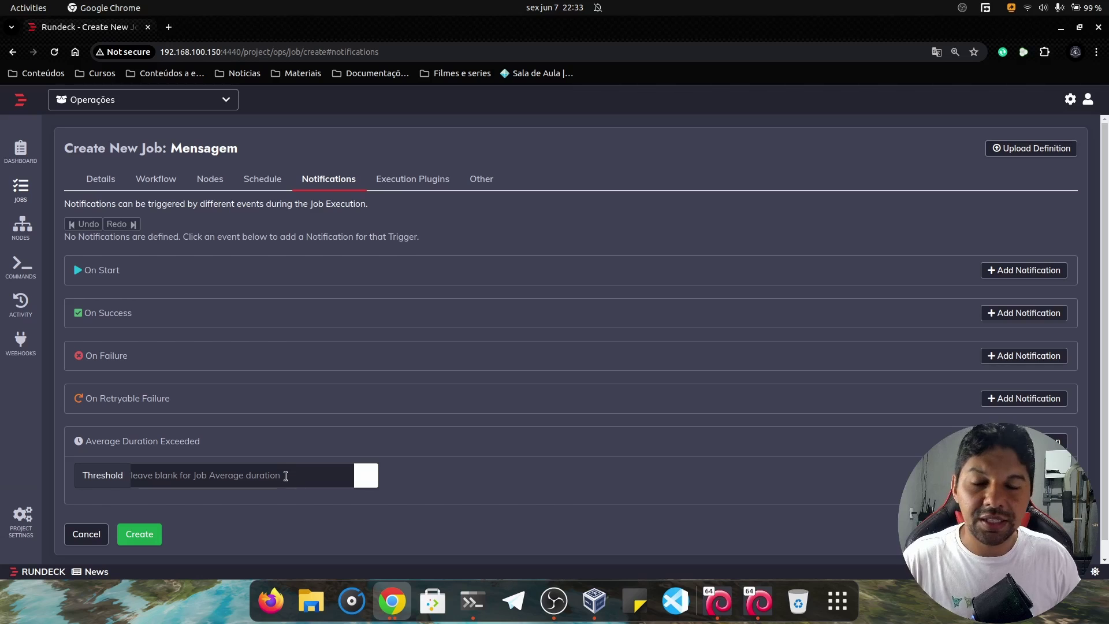
click(365, 475)
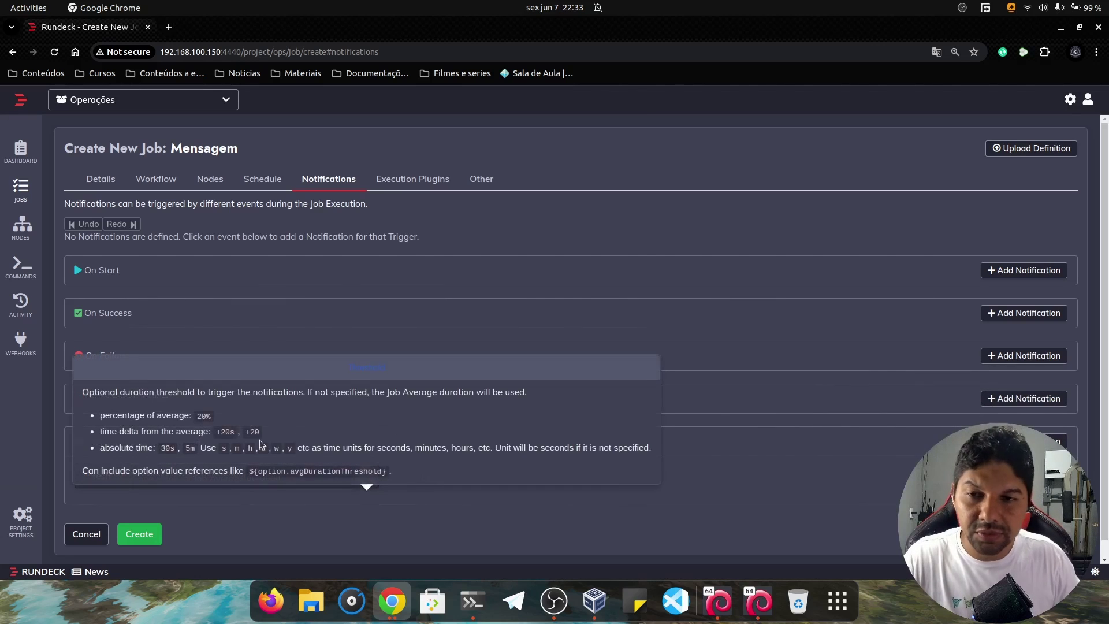
drag(526, 393, 442, 395)
click(504, 490)
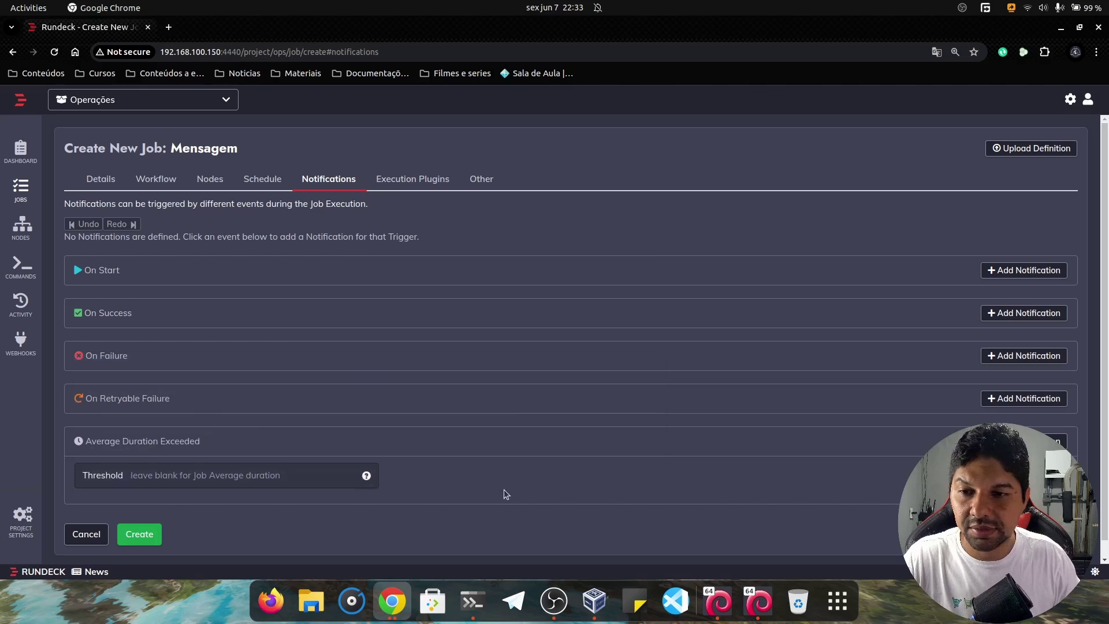
click(402, 181)
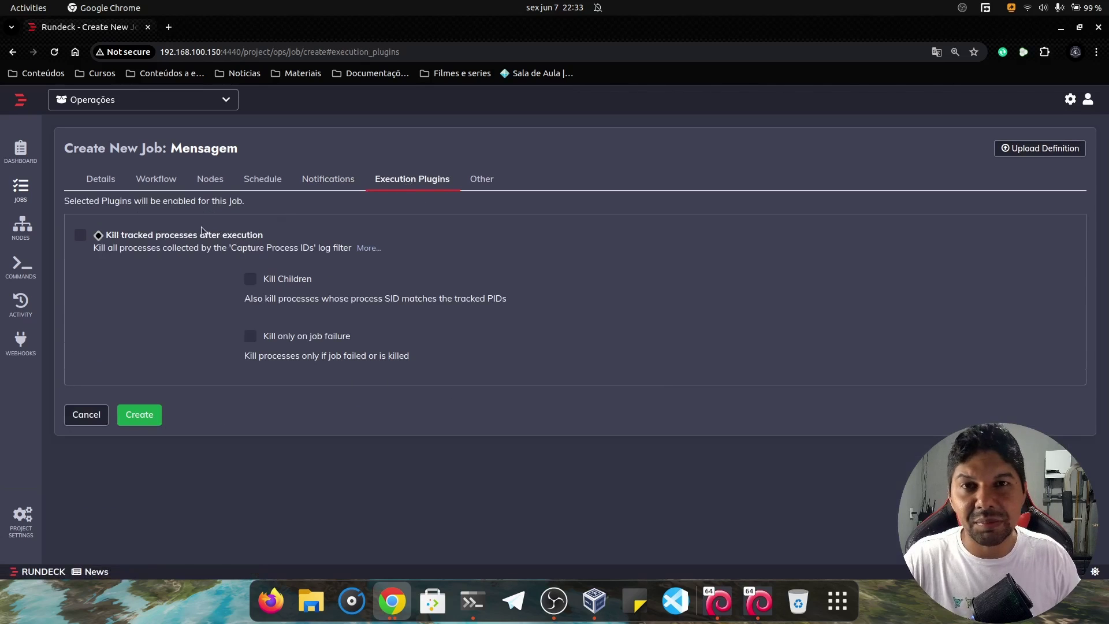
Toggle the kill-tracked-processes plugin, then show the Other settings for log level and executions.
click(174, 234)
click(119, 237)
click(105, 239)
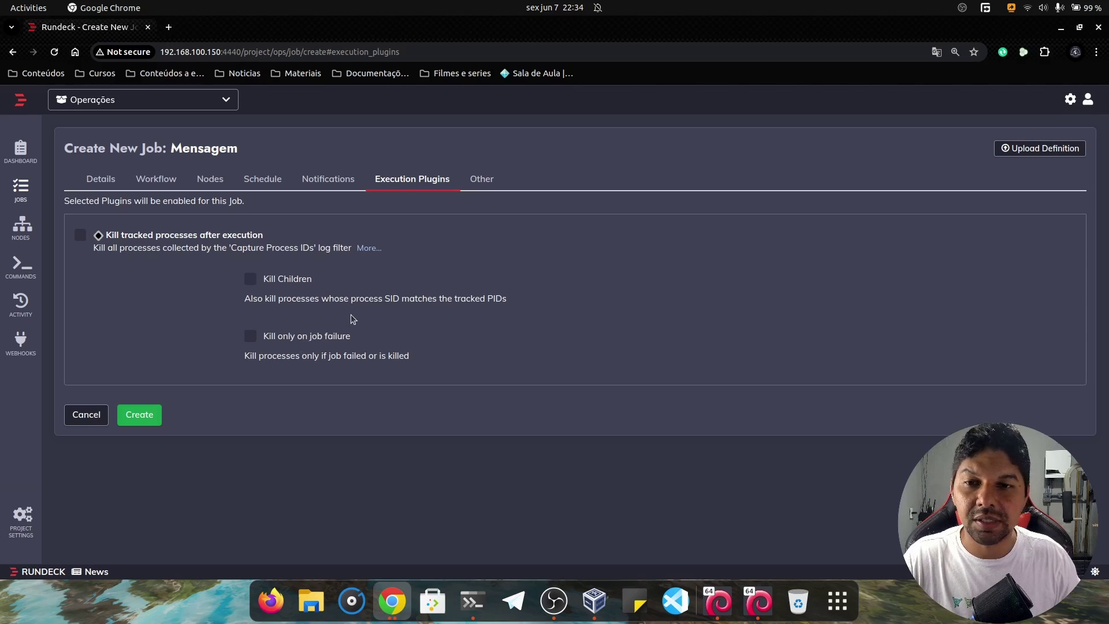
click(474, 181)
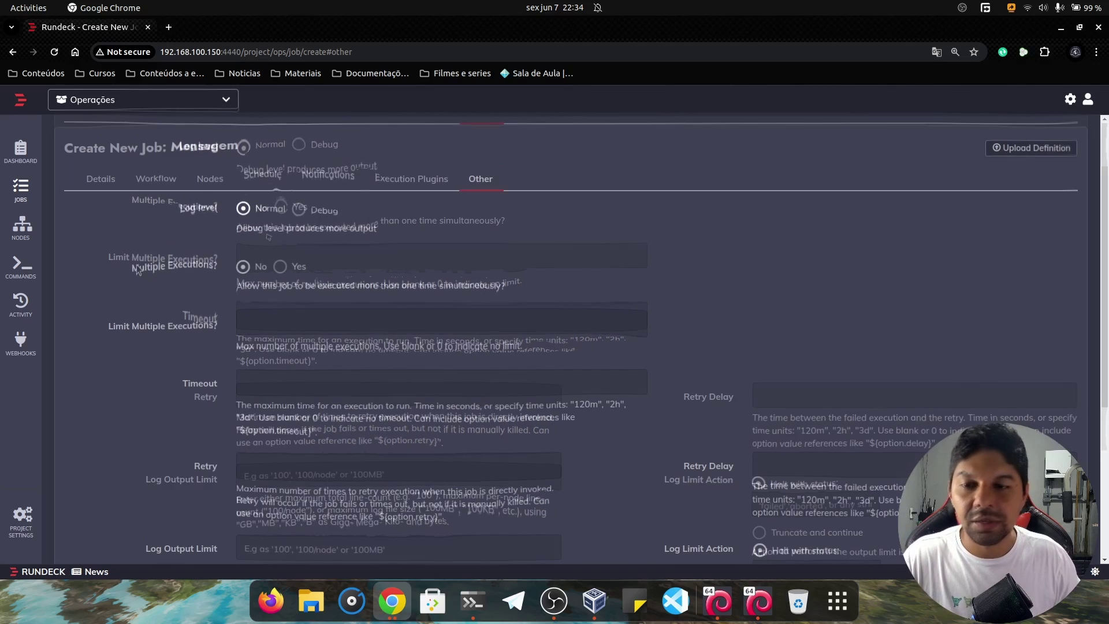
drag(132, 271, 231, 270)
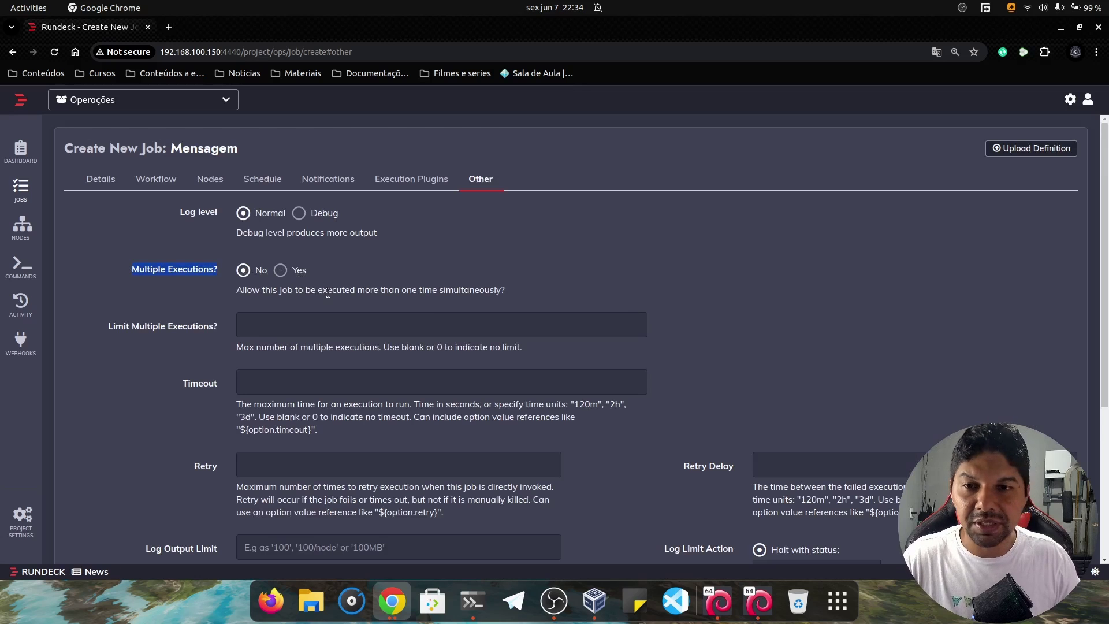
drag(333, 292, 443, 289)
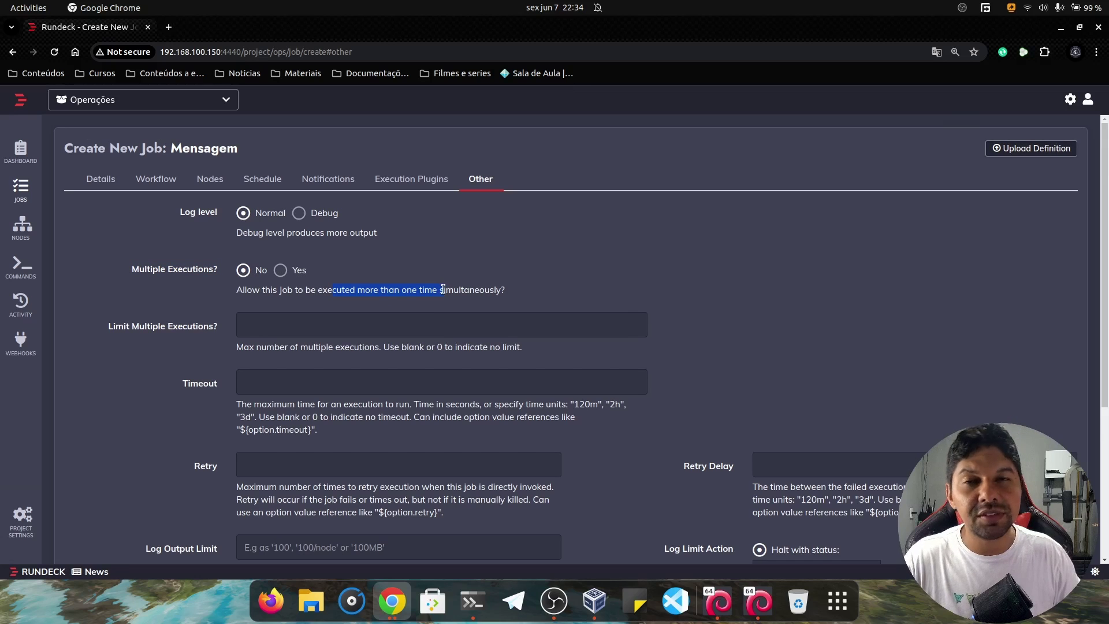
scroll(451, 274, down, 3)
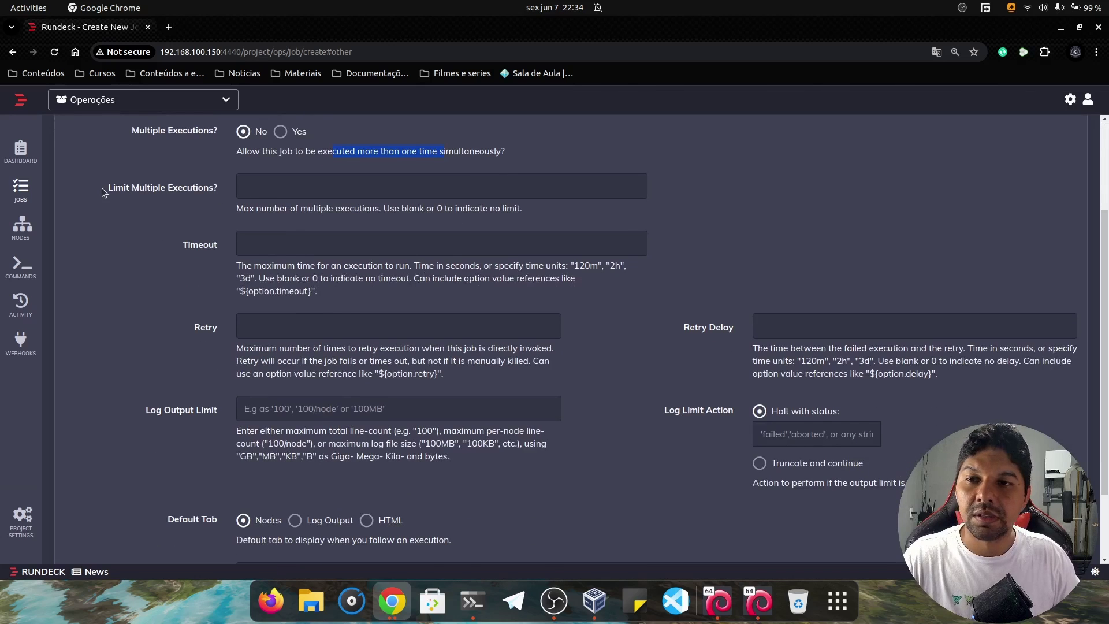
drag(108, 188, 212, 189)
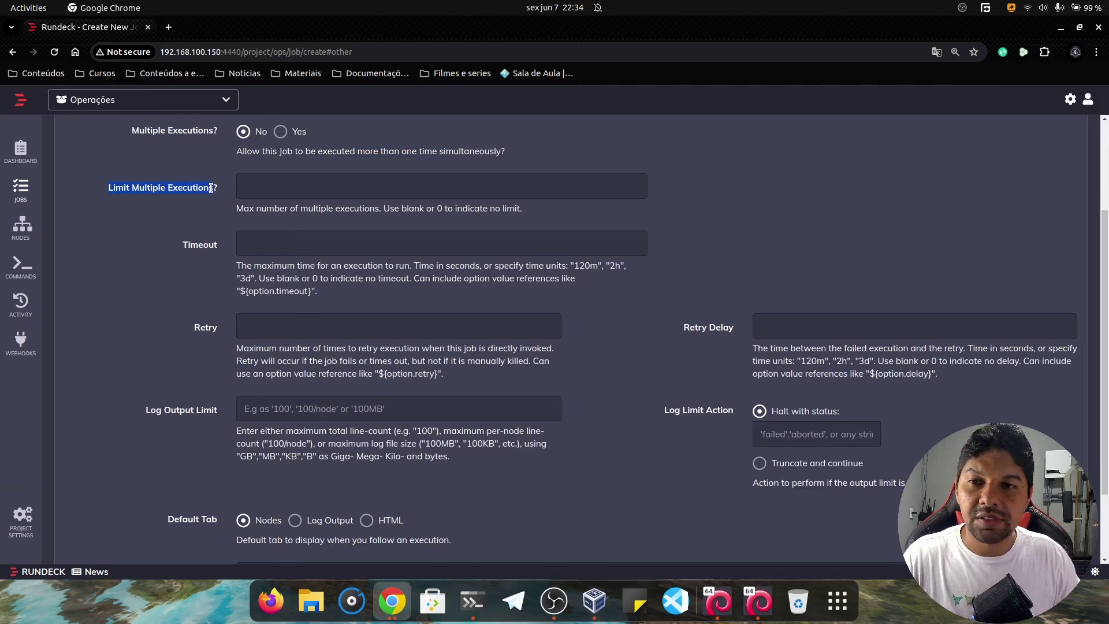
click(265, 186)
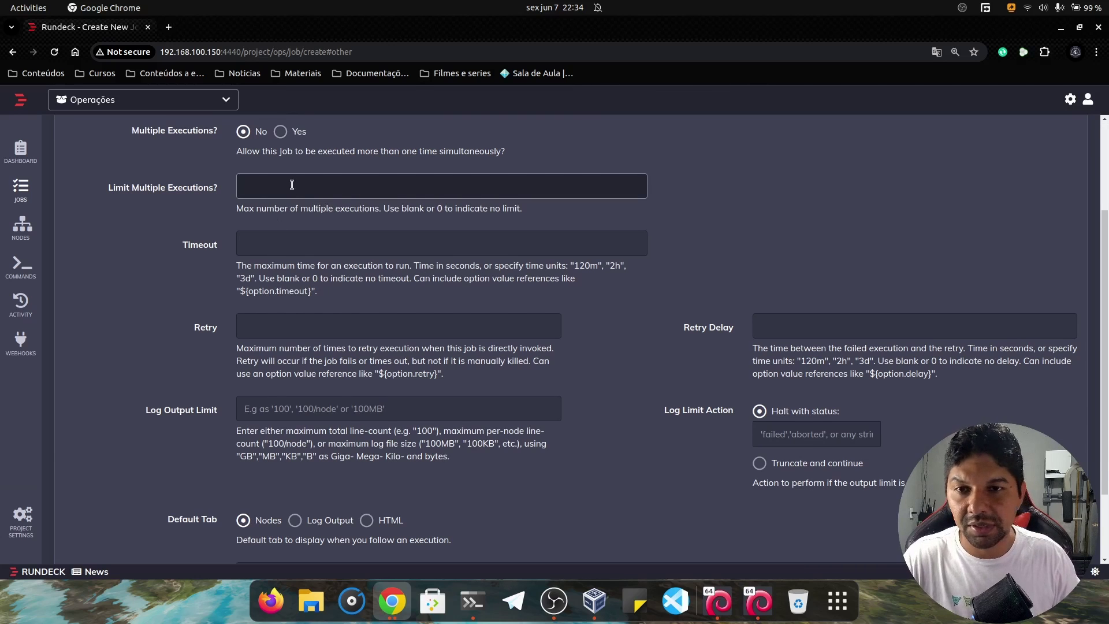
click(264, 249)
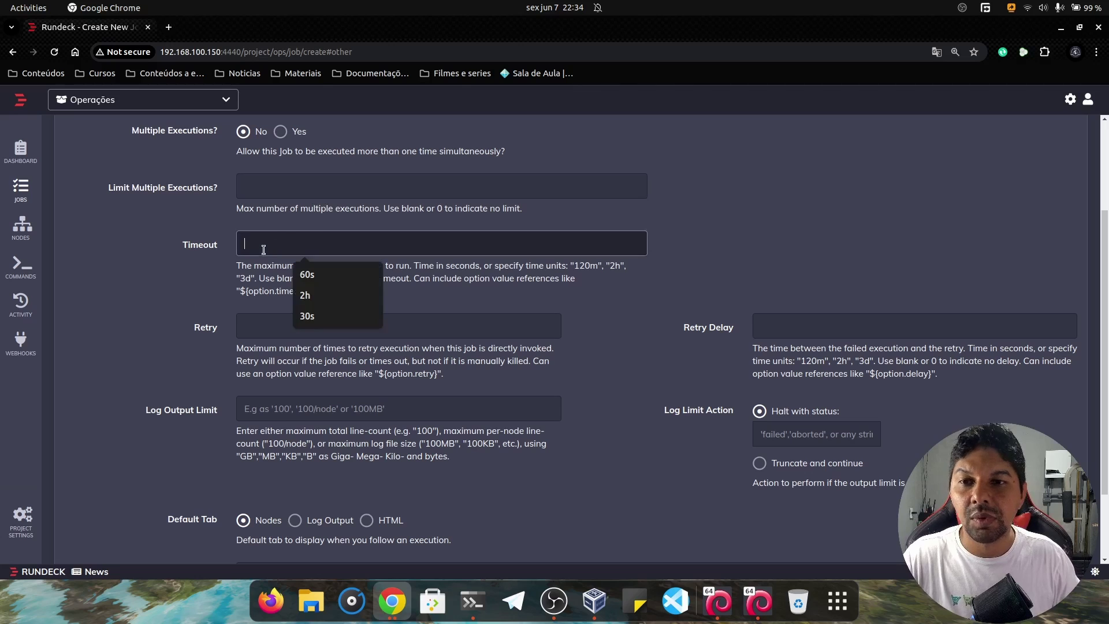
click(221, 243)
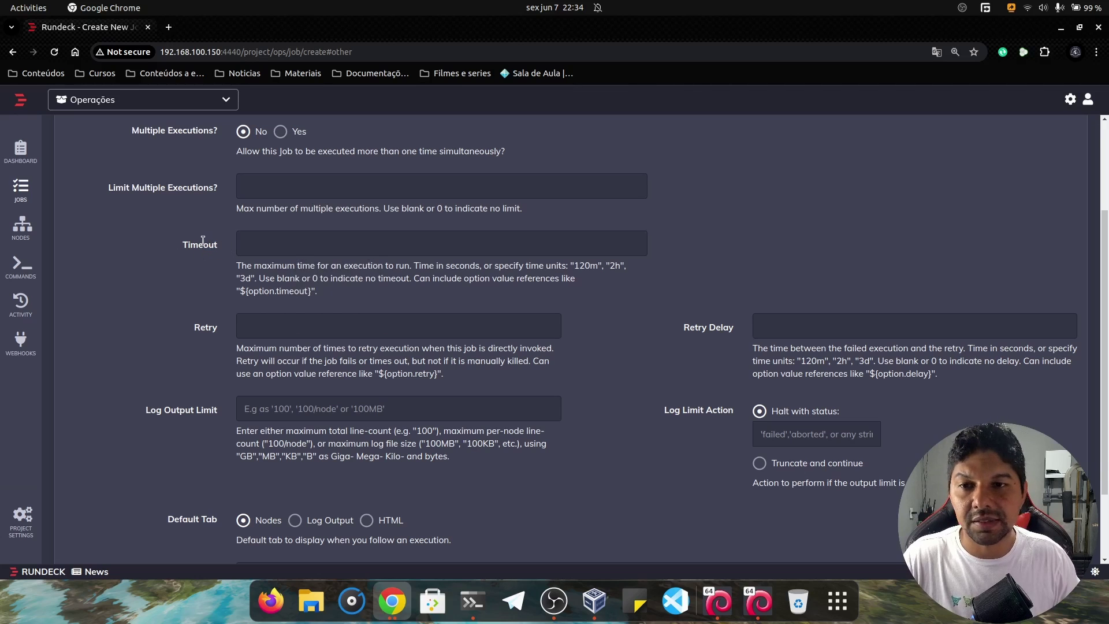
drag(178, 242, 223, 243)
click(243, 243)
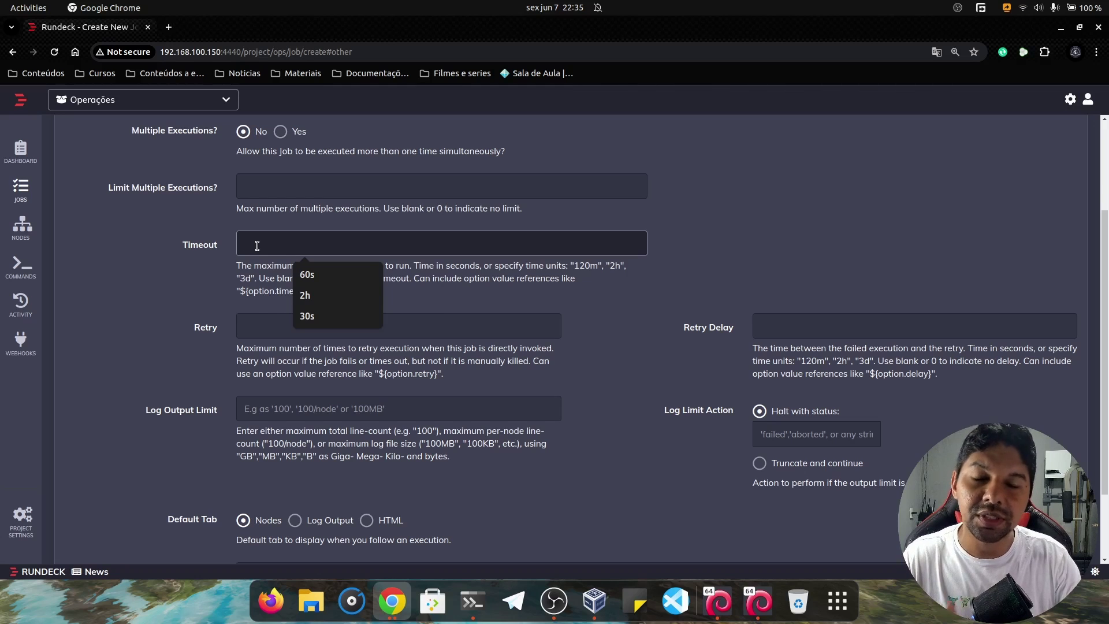
click(156, 290)
scroll(290, 312, down, 2)
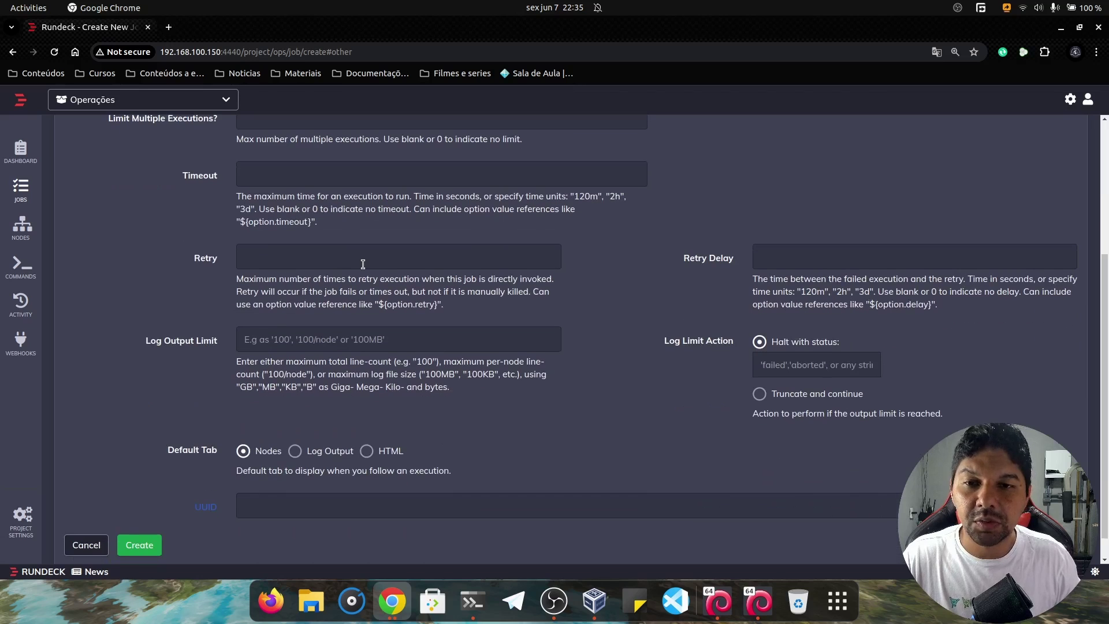
click(352, 267)
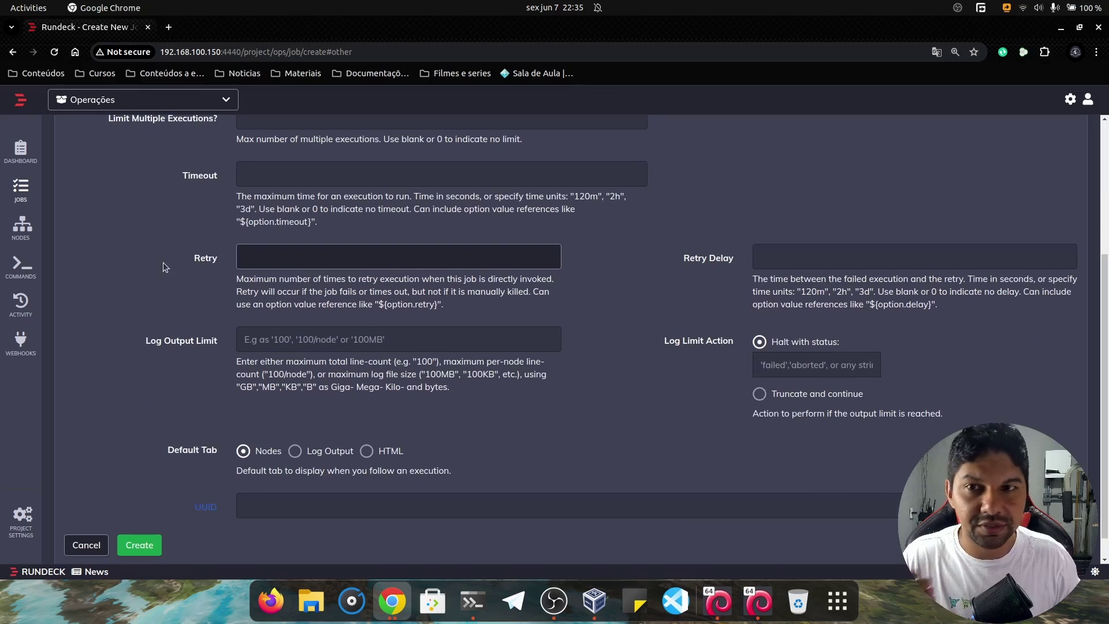
scroll(193, 279, down, 1)
click(274, 307)
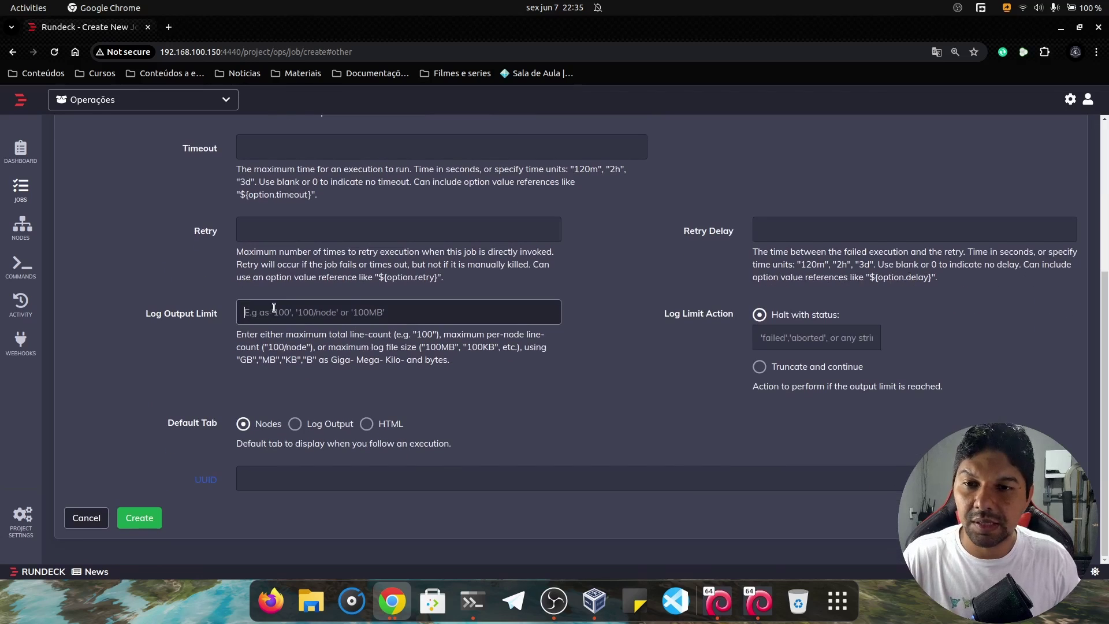
drag(164, 314, 248, 309)
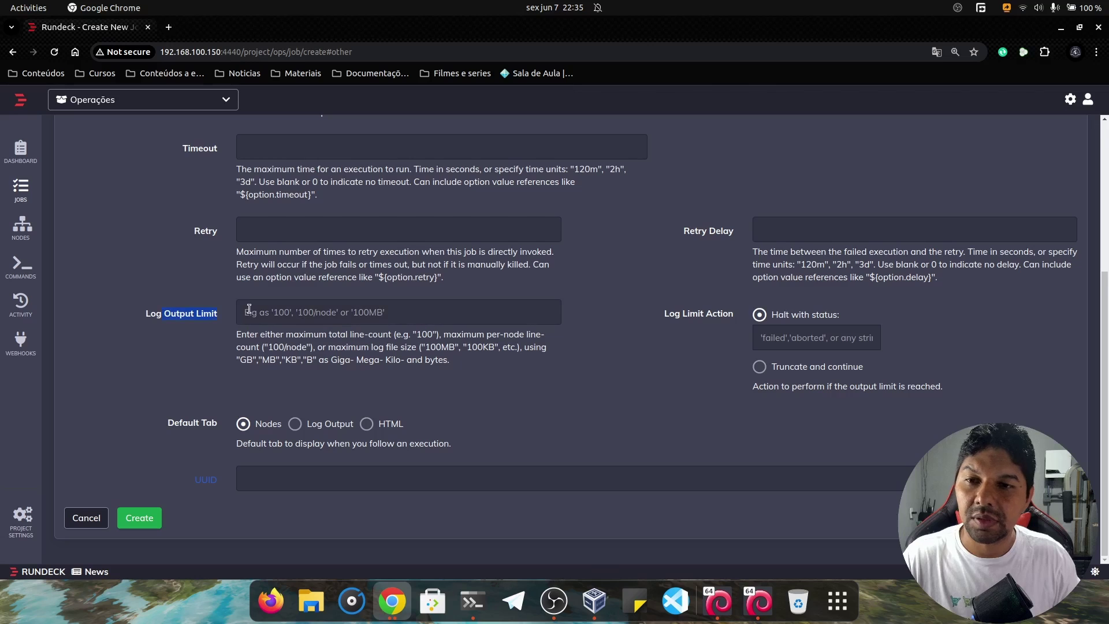
click(276, 310)
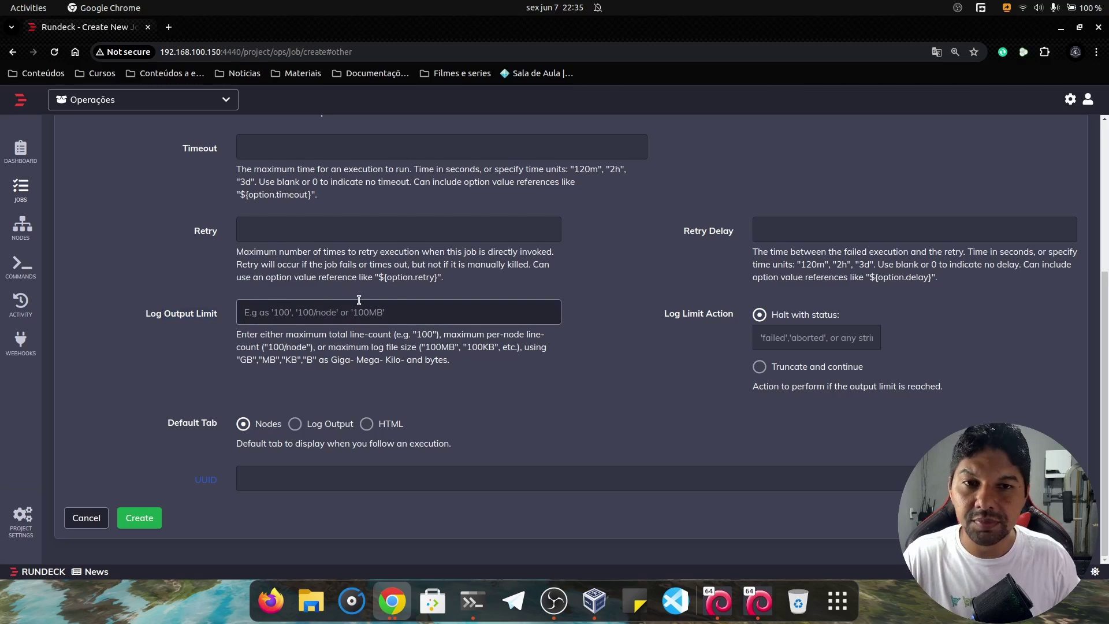
click(814, 229)
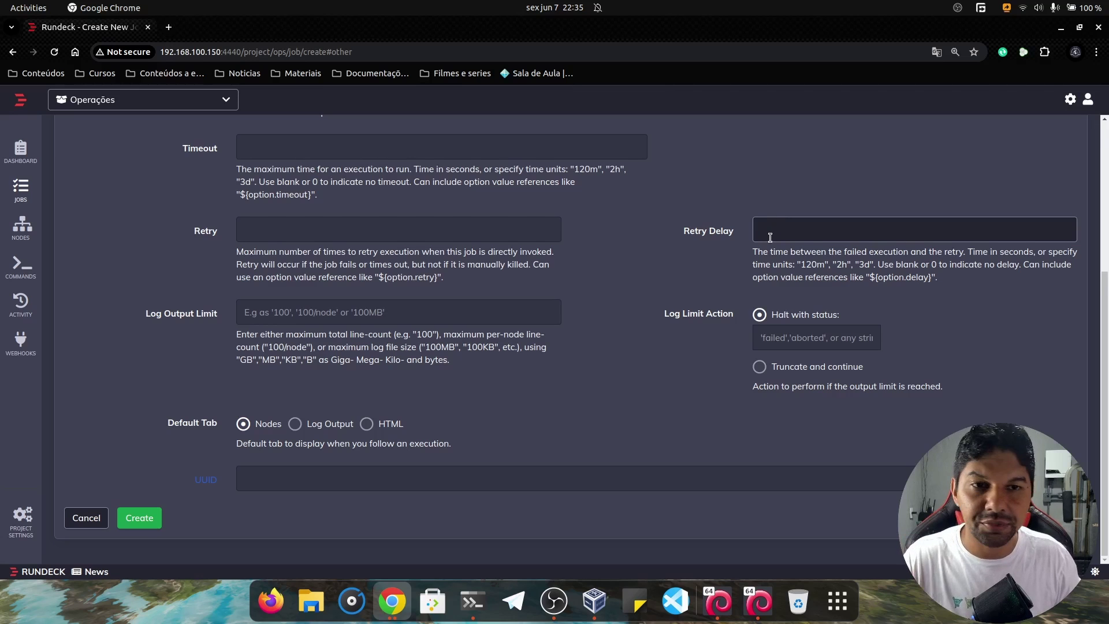
drag(658, 317, 735, 317)
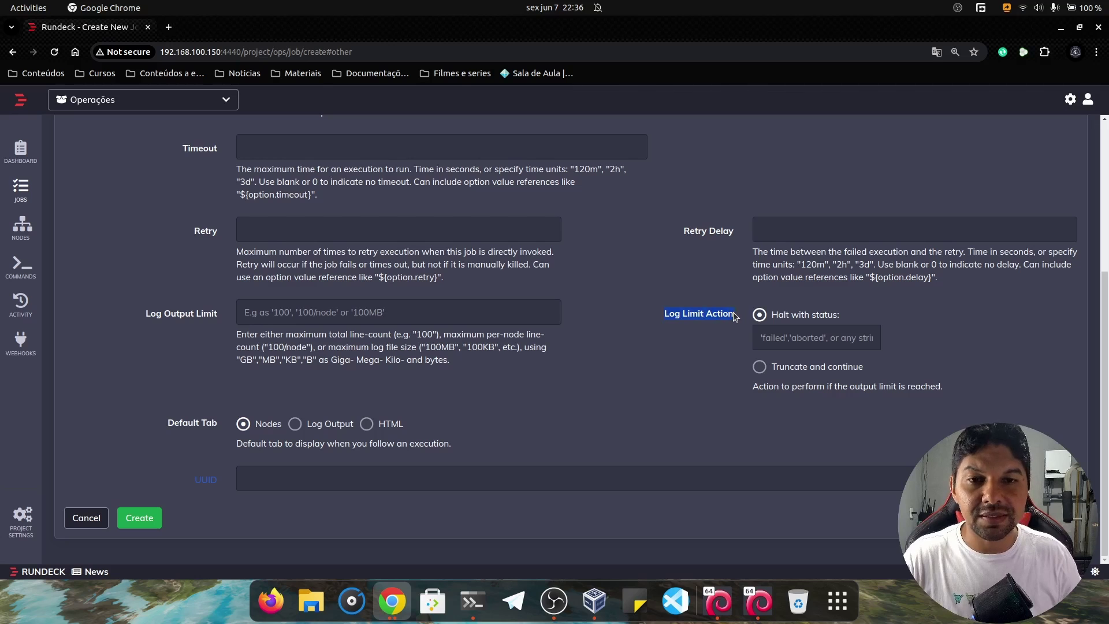
click(310, 308)
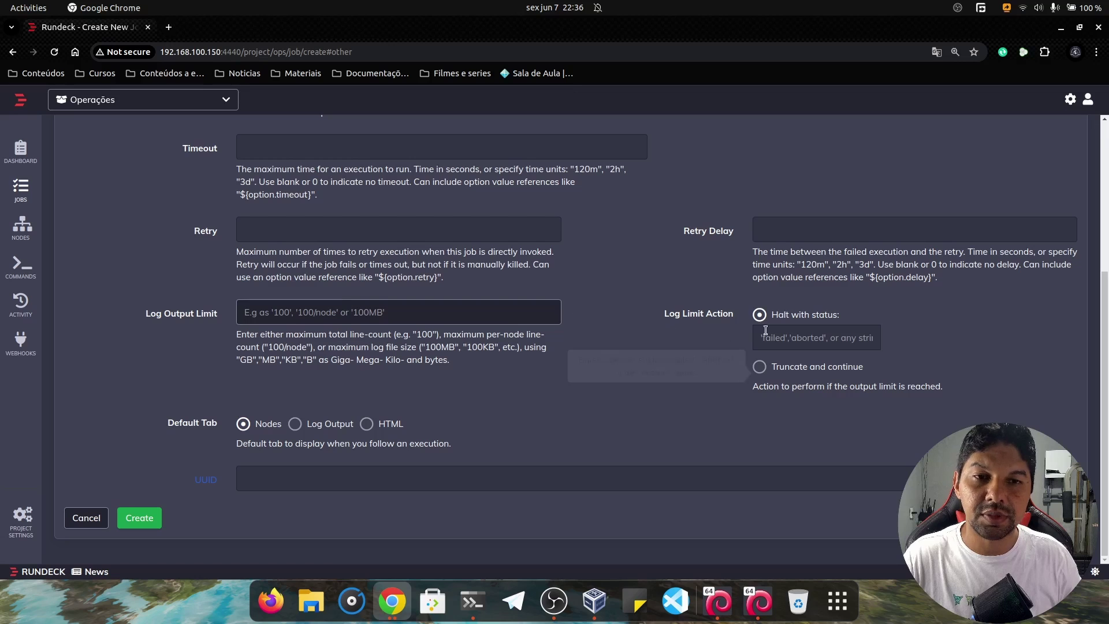
click(788, 337)
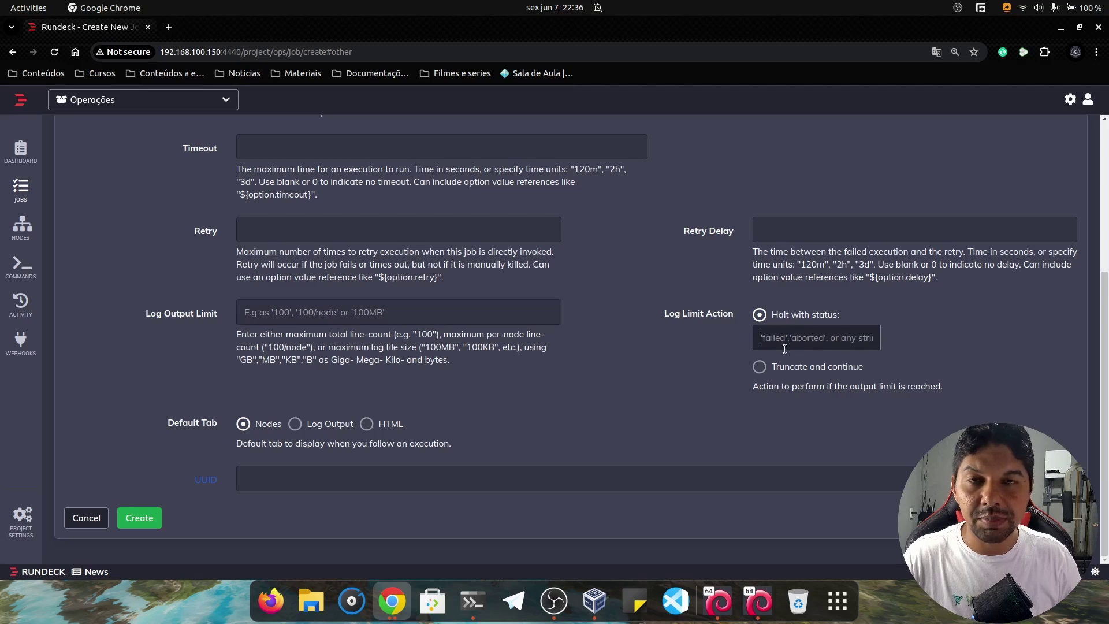
click(854, 340)
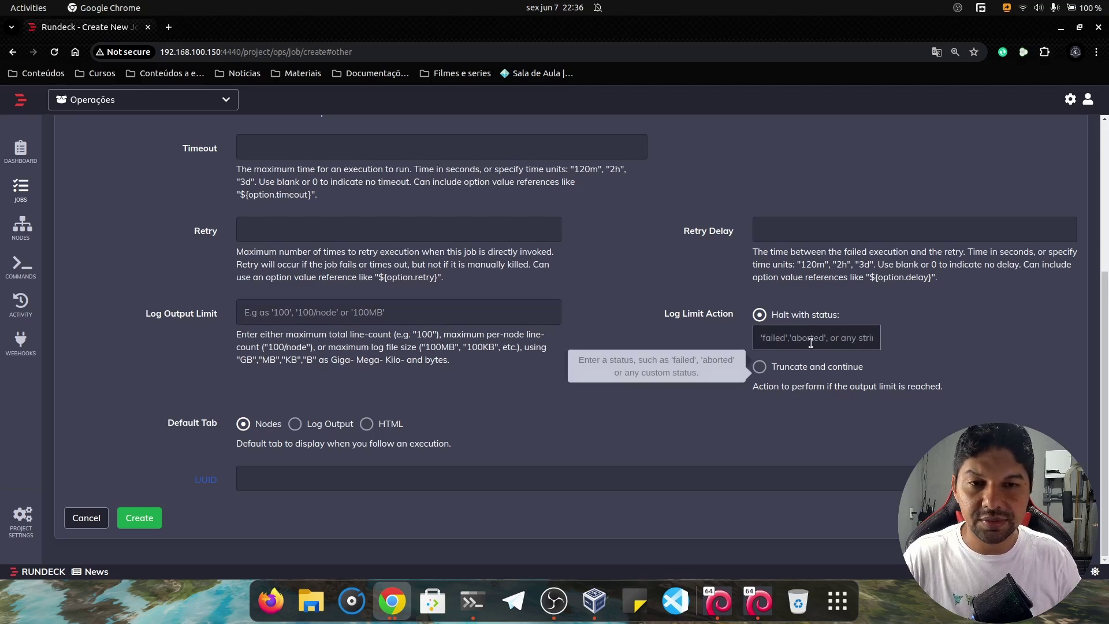
drag(872, 368, 772, 370)
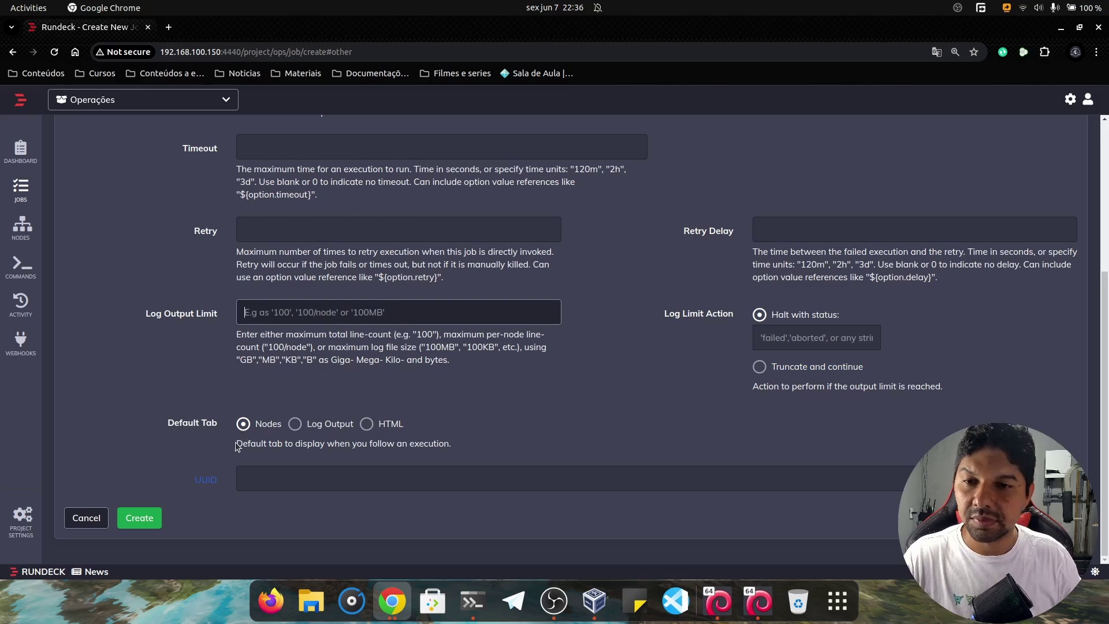
scroll(230, 338, up, 5)
scroll(311, 252, down, 5)
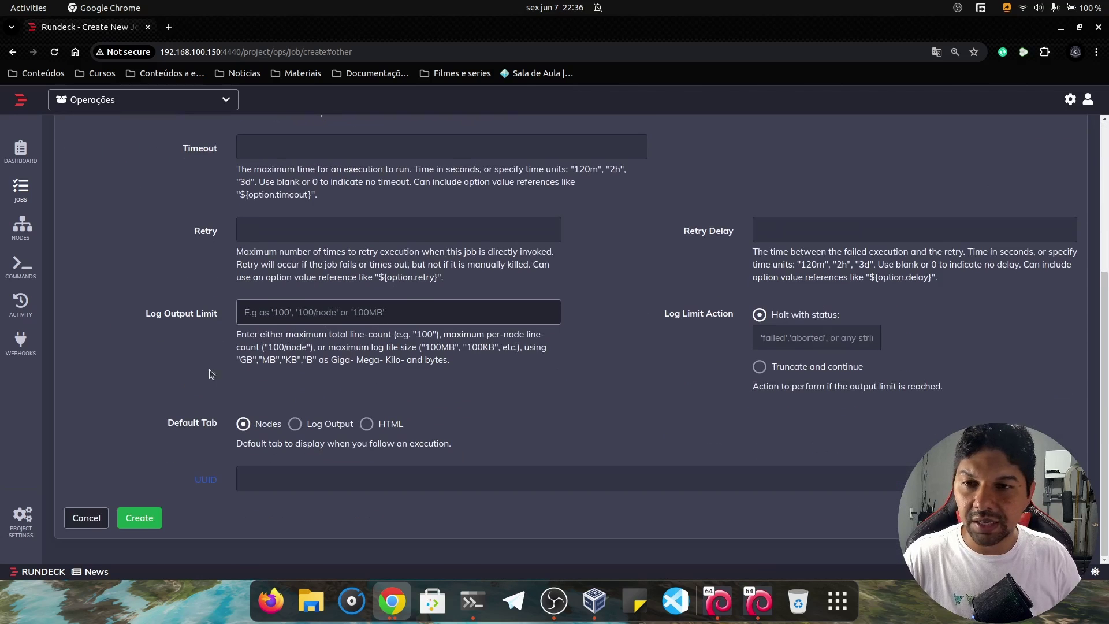
Create the Mensagem job and run it immediately as execution #50.
click(140, 518)
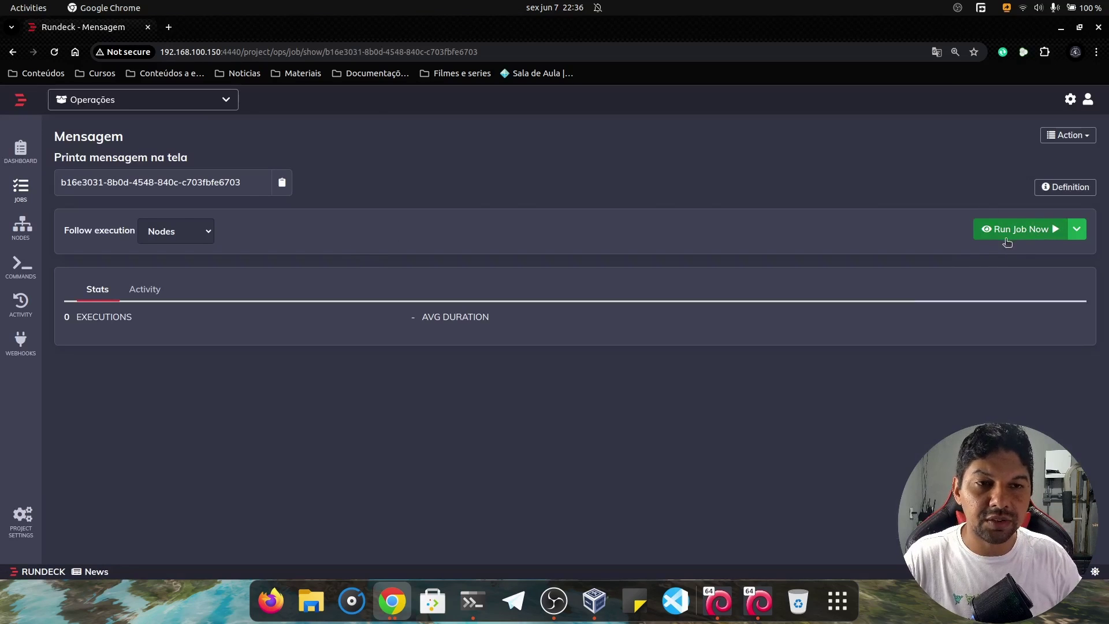
click(1074, 229)
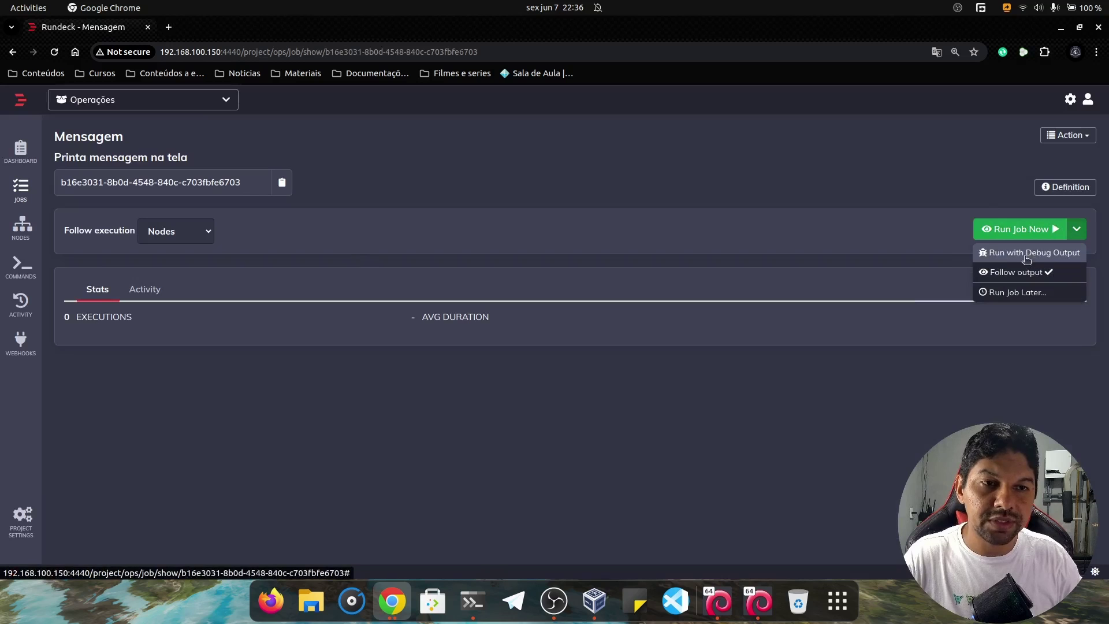
click(1005, 229)
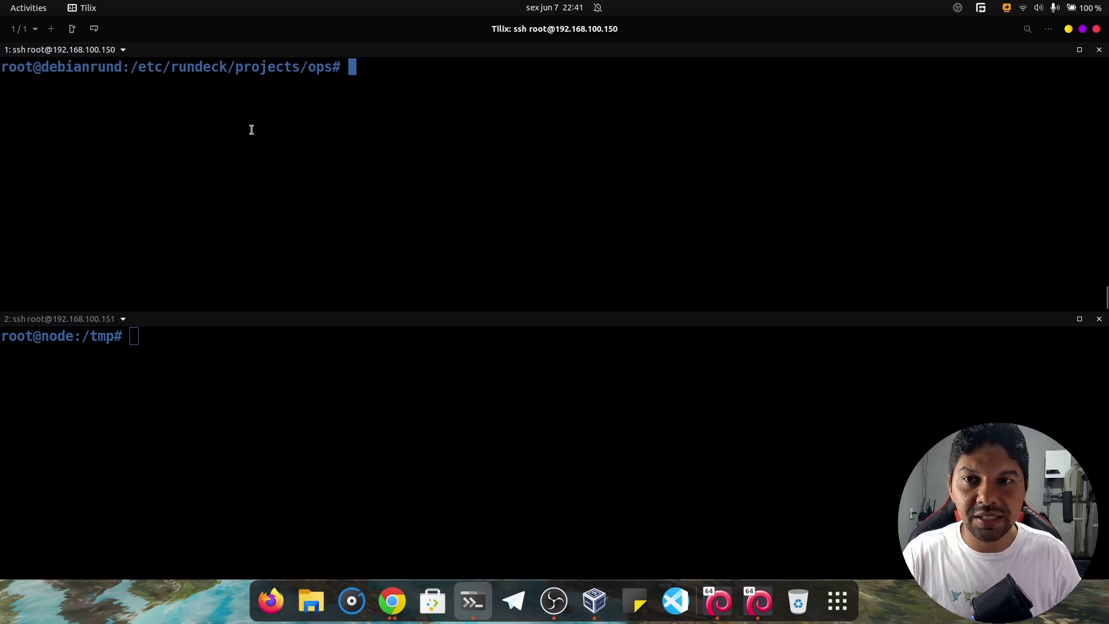
In the node 192.168.100.151 terminal pane, type the mysql root login command with its password.
click(157, 352)
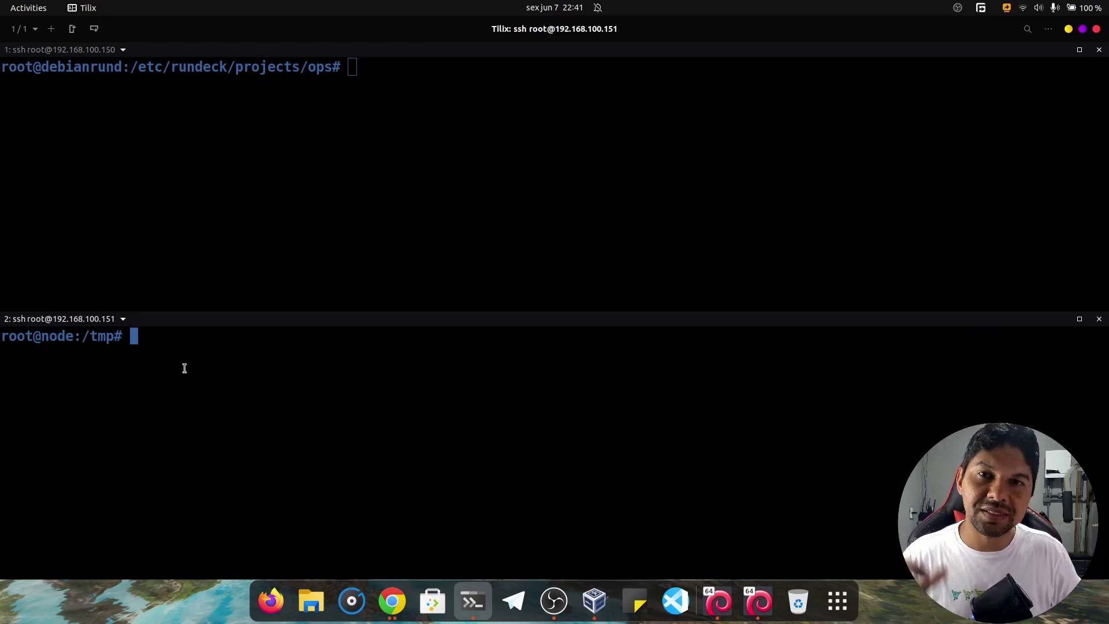
text(mys)
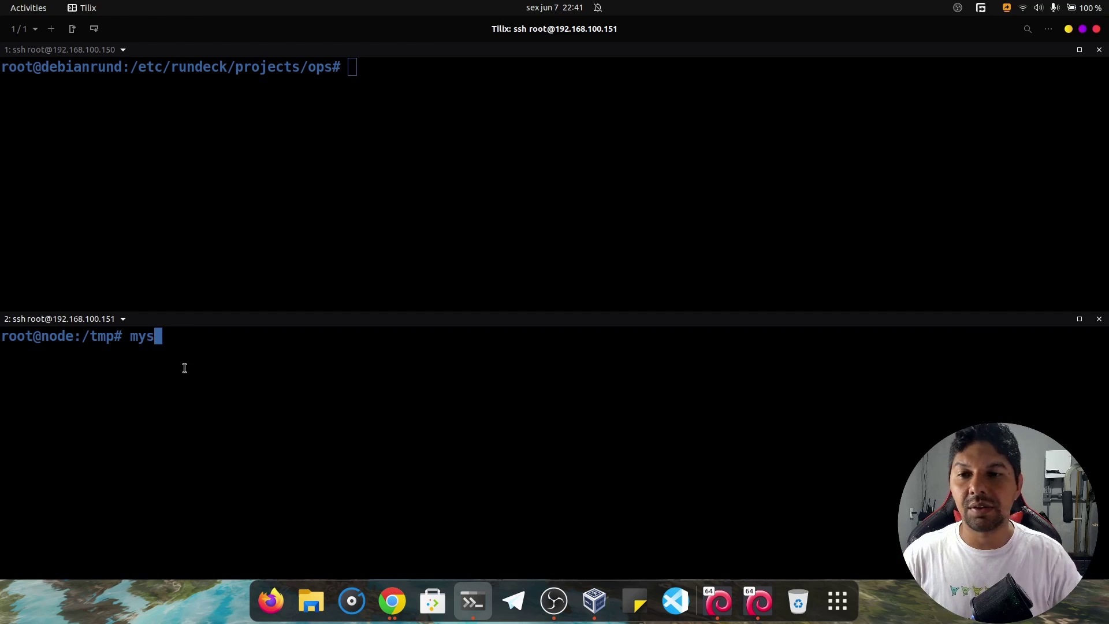
text(ql -u )
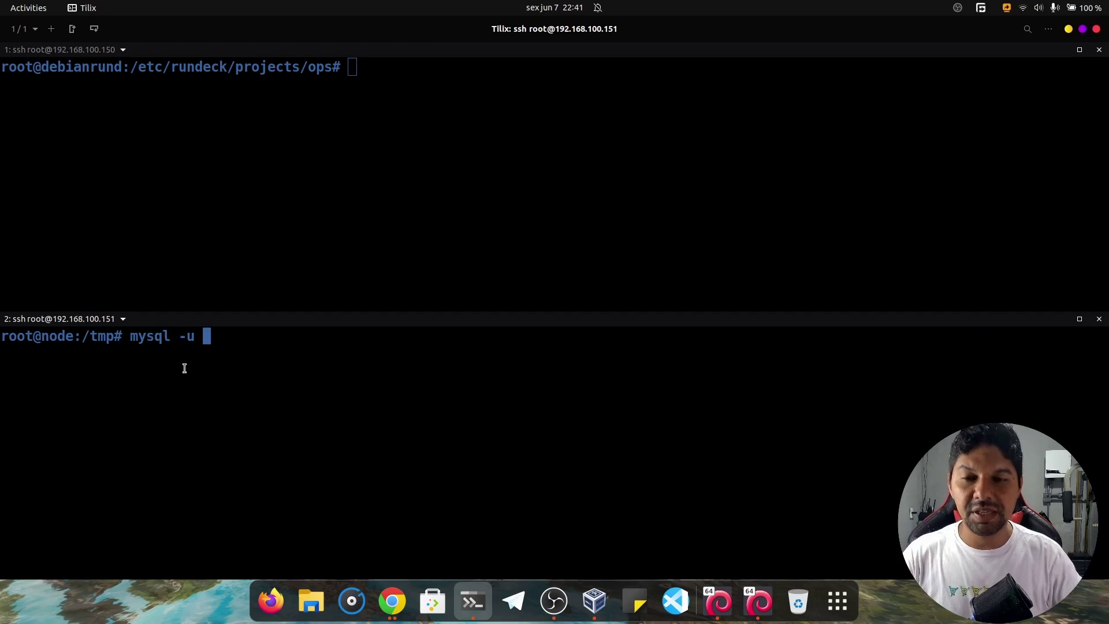
text(root )
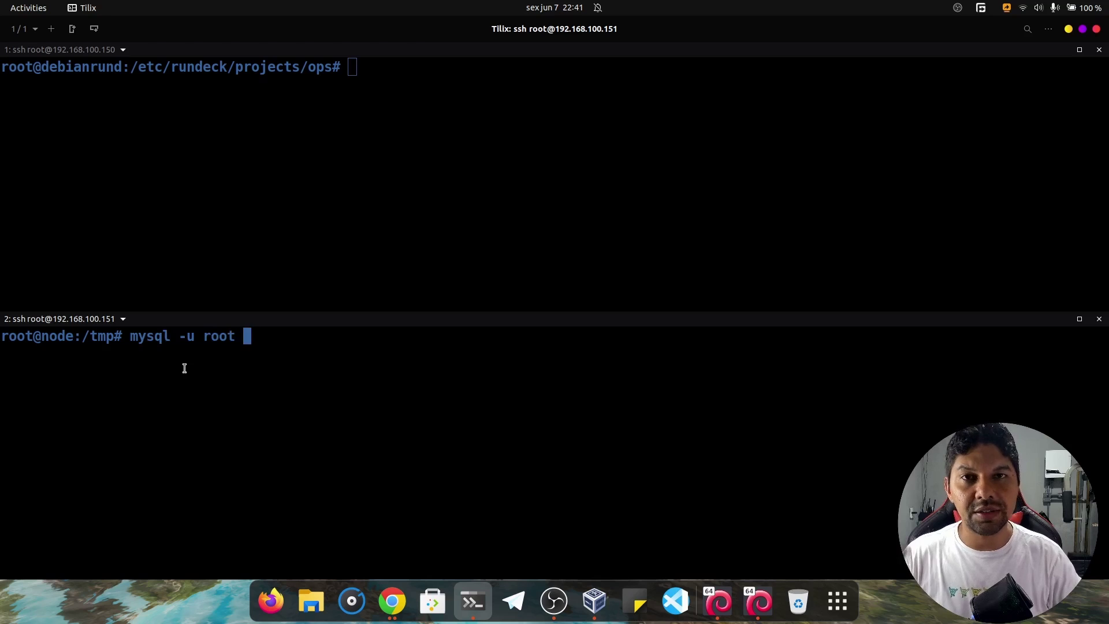
text(-p)
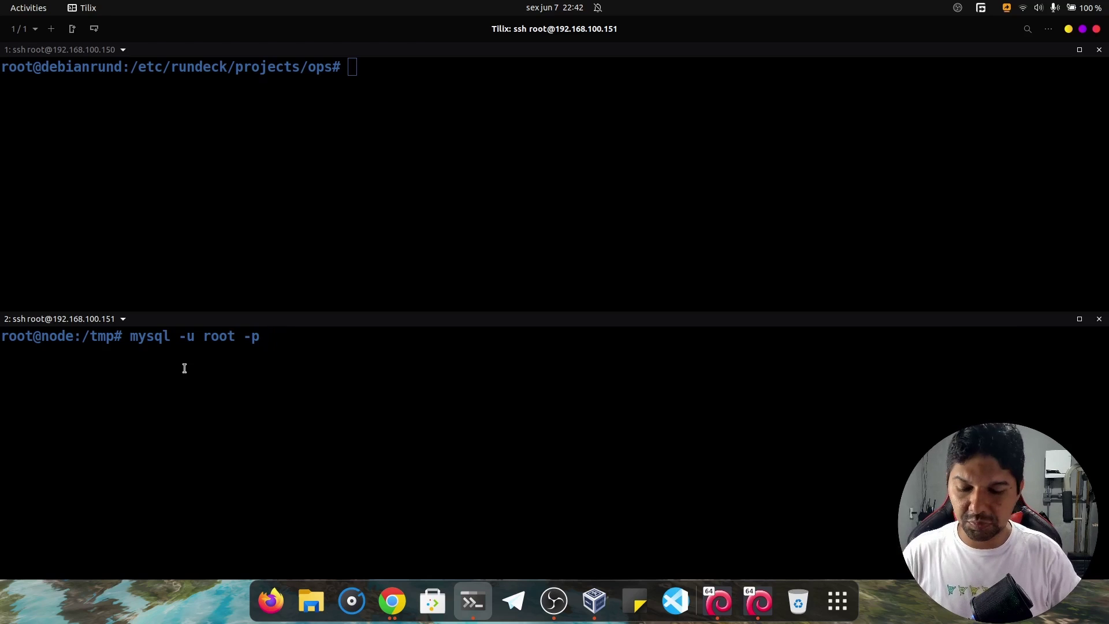
text(toor)
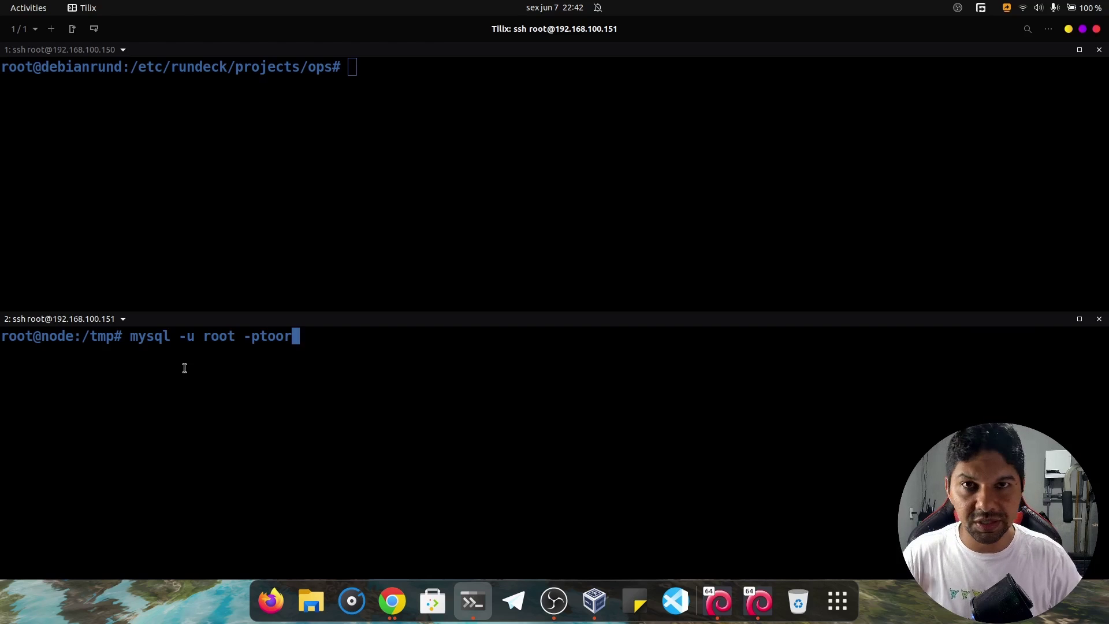
Log into MariaDB as root, clear the screen, and run CREATE DATABASE teste;.
key(Return)
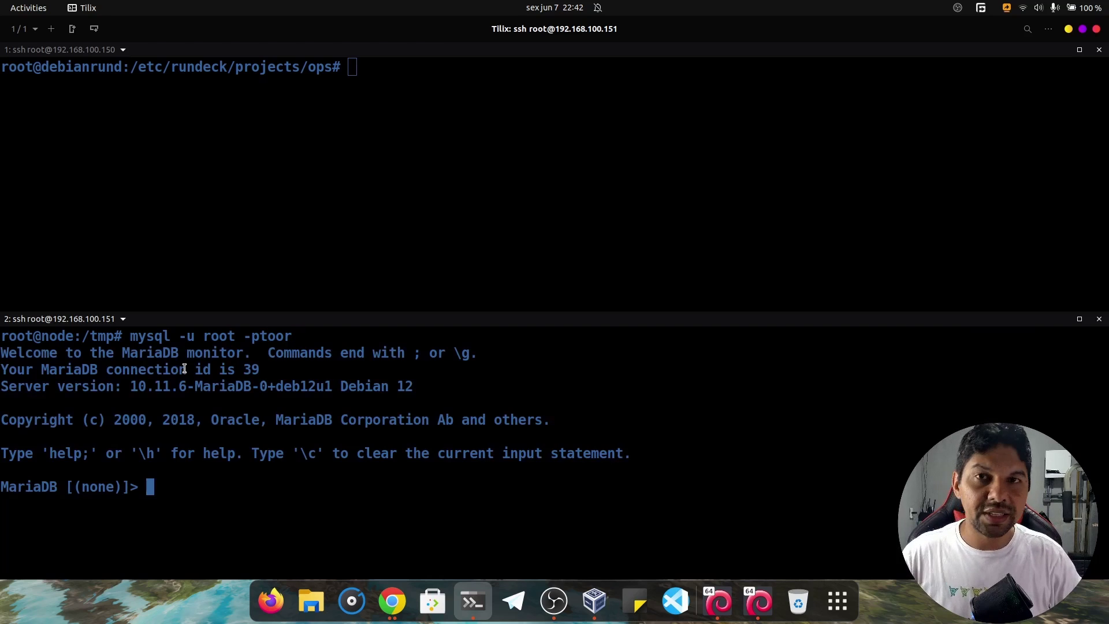
key(ctrl+l)
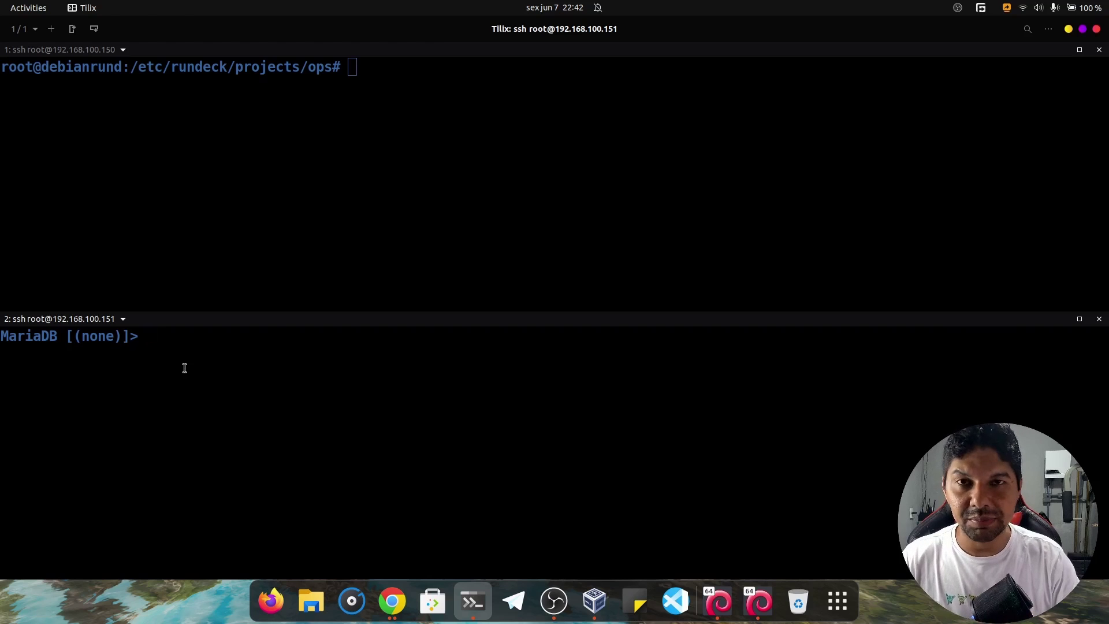
text(C)
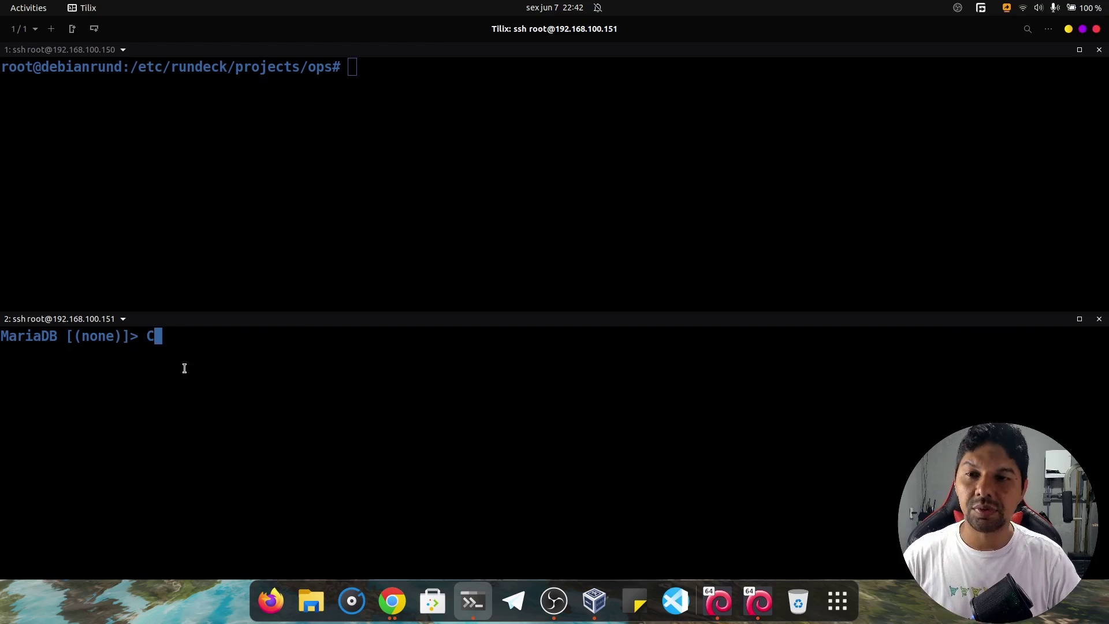
text(REATE DATAVAS)
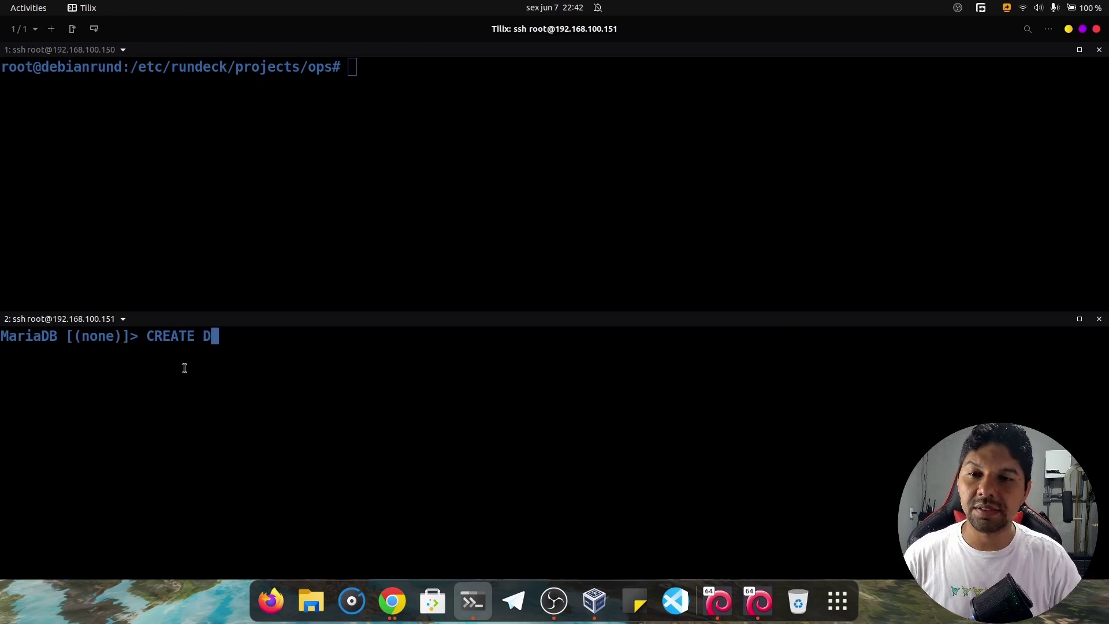
key(BackSpace)
key(BackSpace)
key(BackSpace)
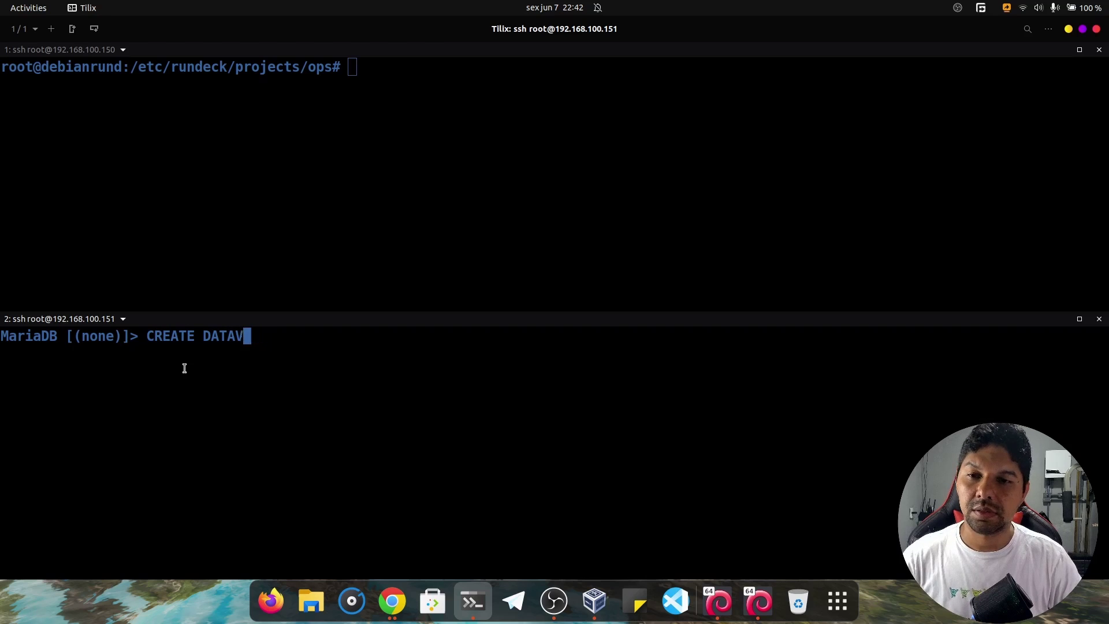
text(BASE)
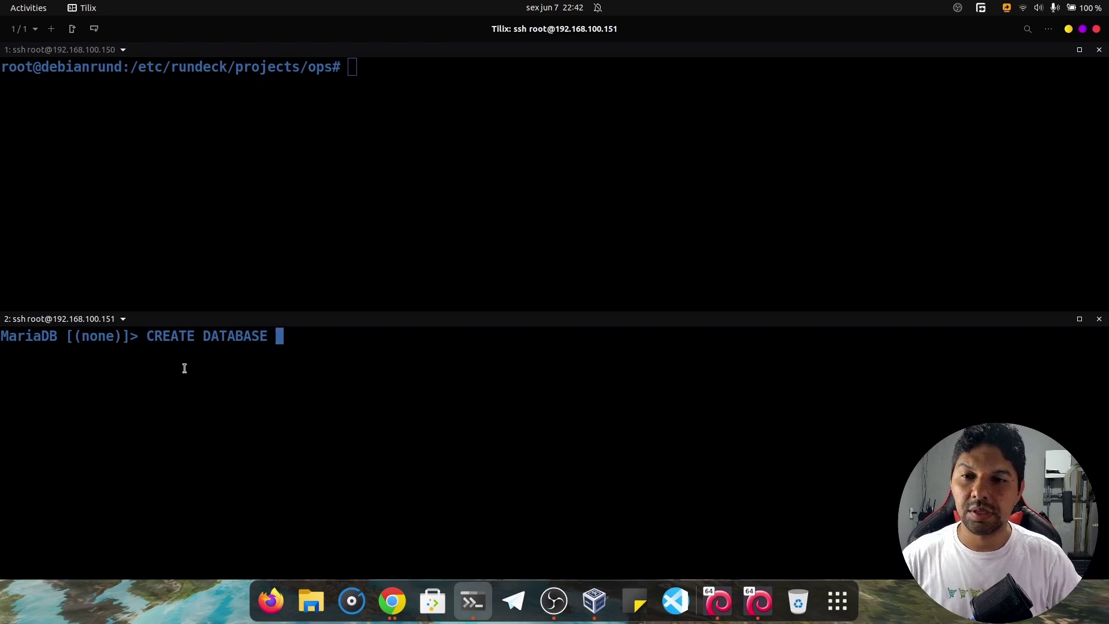
text( teste;)
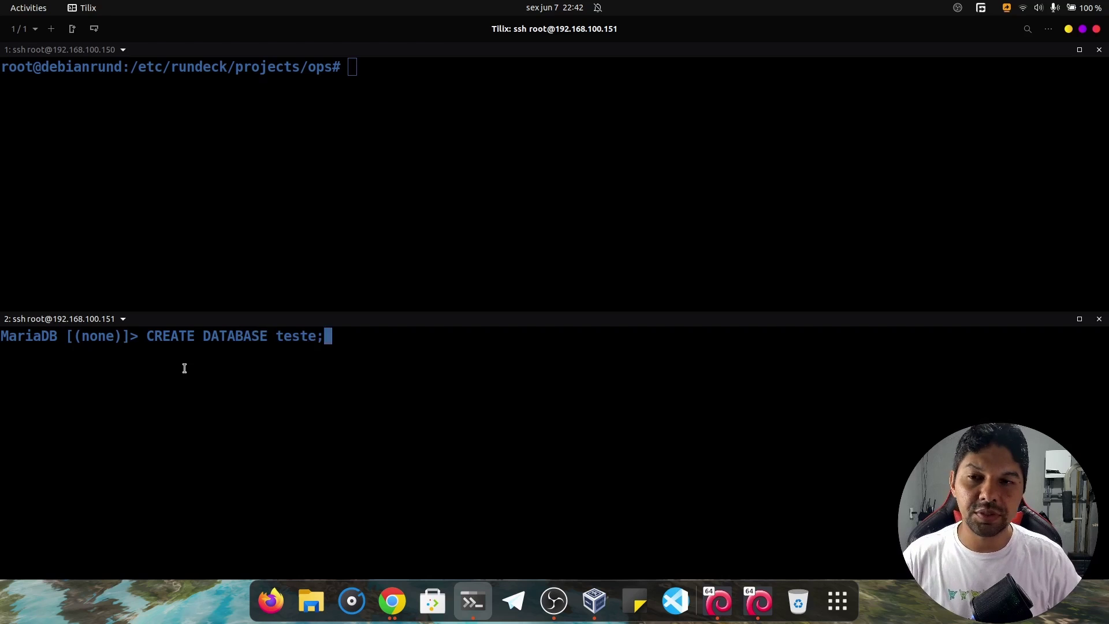
key(Return)
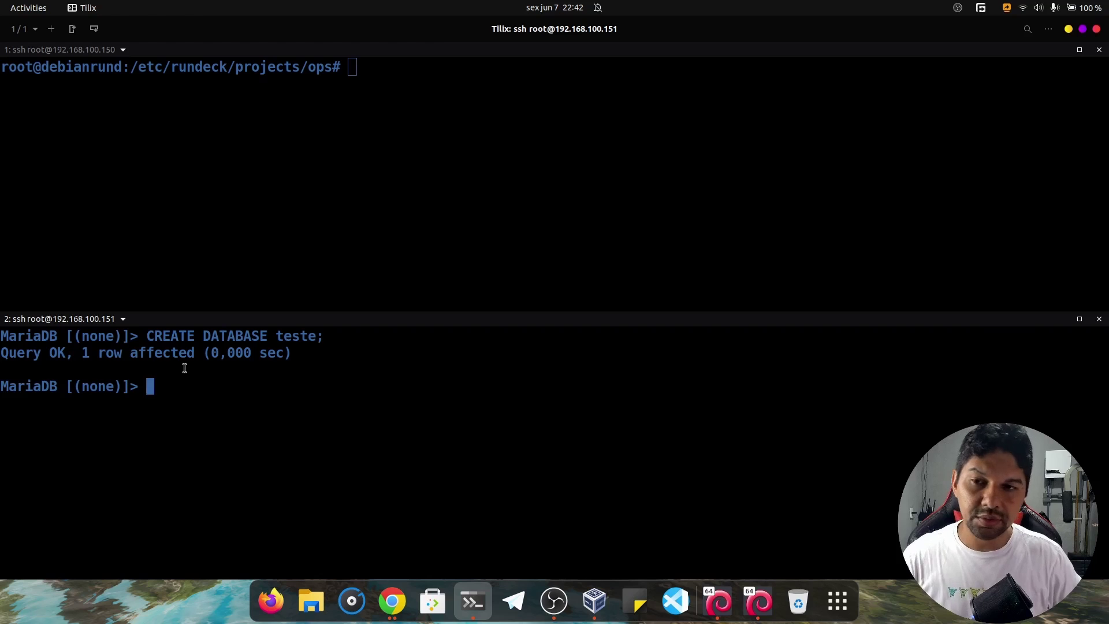
Type the SHOW DATABASES statement at the MariaDB prompt.
text(sh)
key(Up)
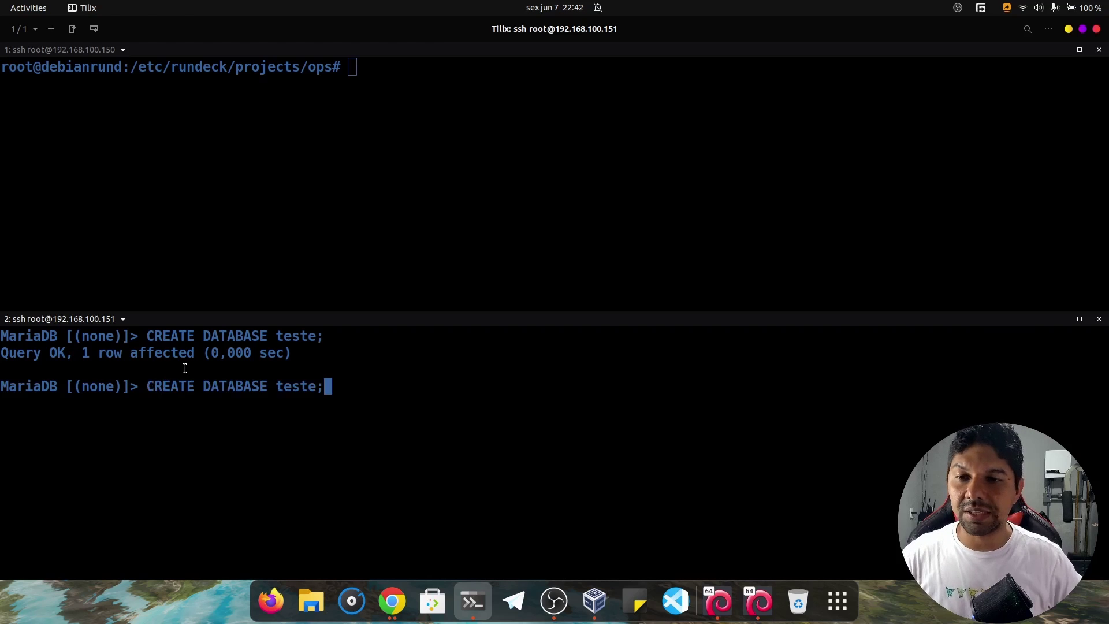
key(Down)
key(BackSpace)
key(BackSpace)
text(sh)
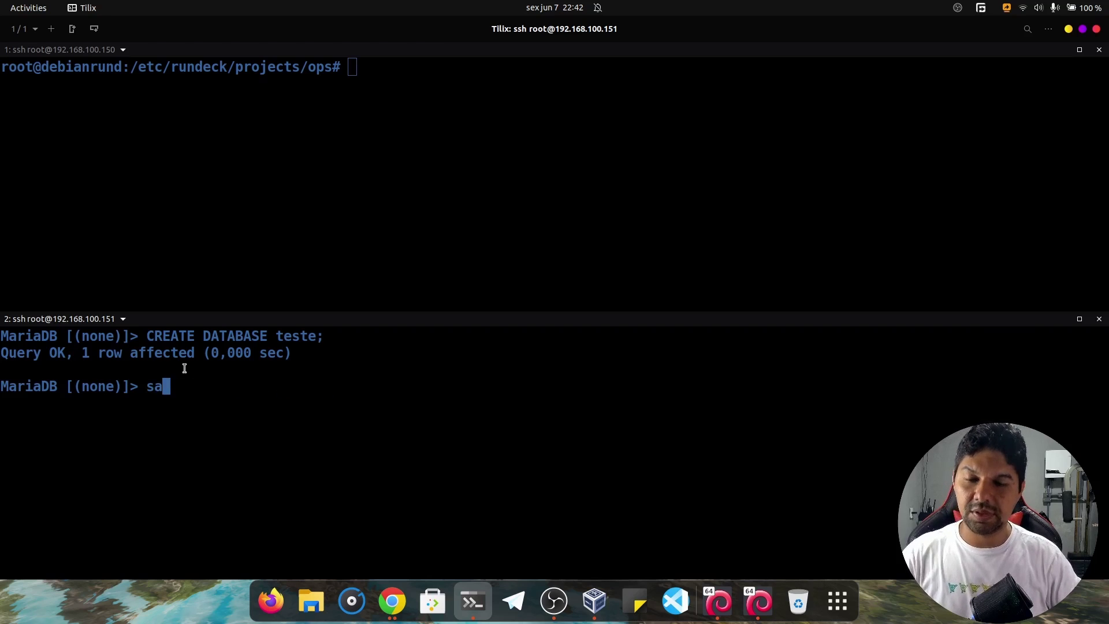
key(BackSpace)
key(BackSpace)
text(sh)
key(BackSpace)
key(BackSpace)
text(SHO)
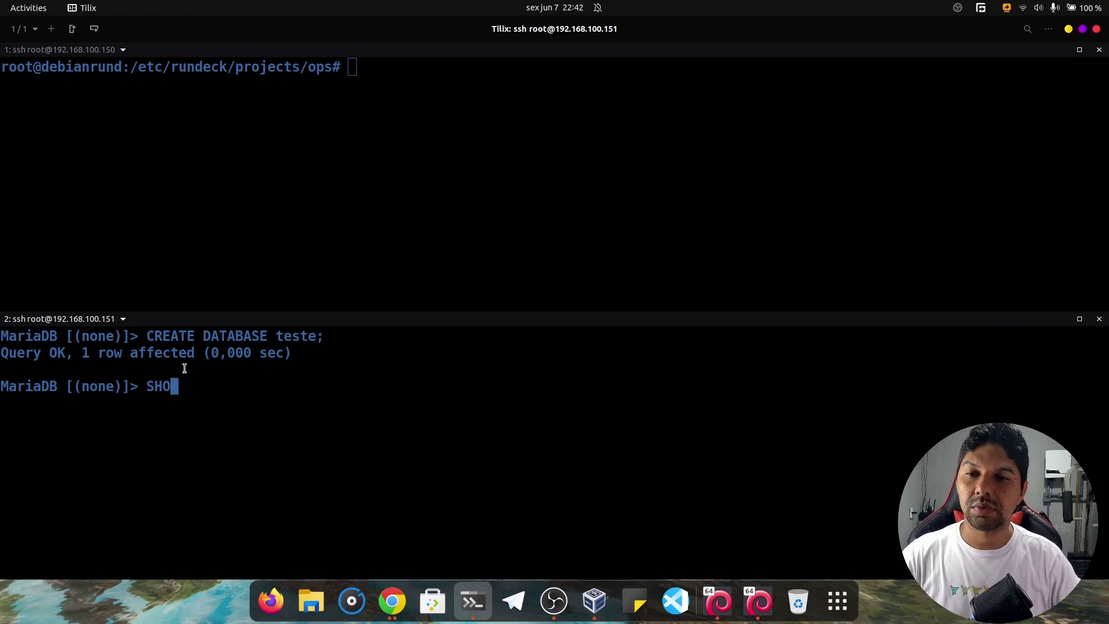
text(W DATASA)
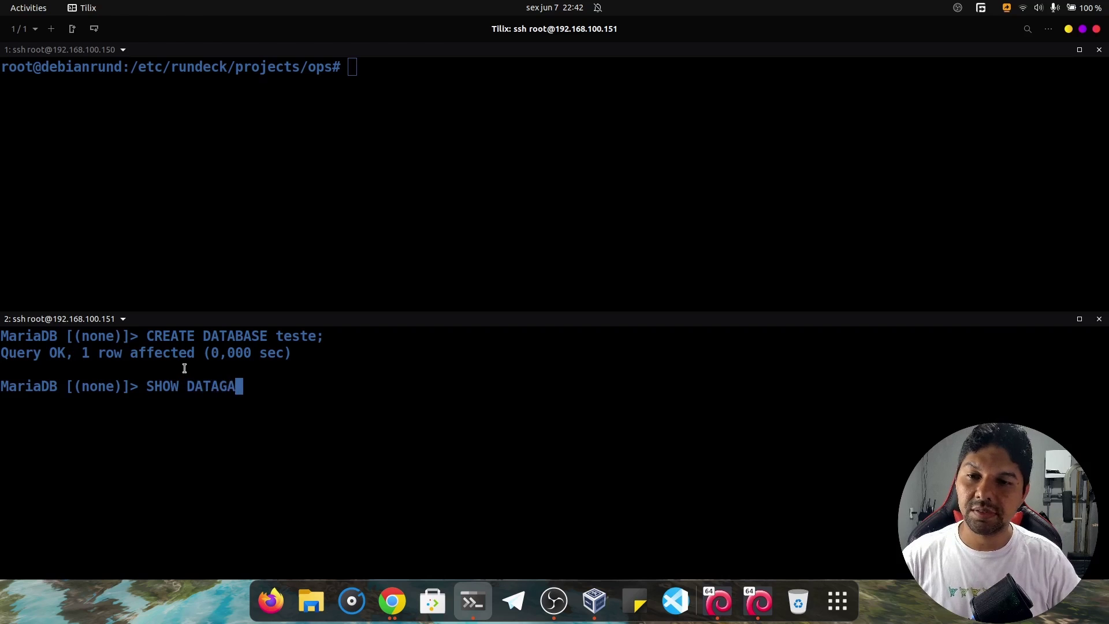
key(BackSpace)
key(BackSpace)
text(BASES/)
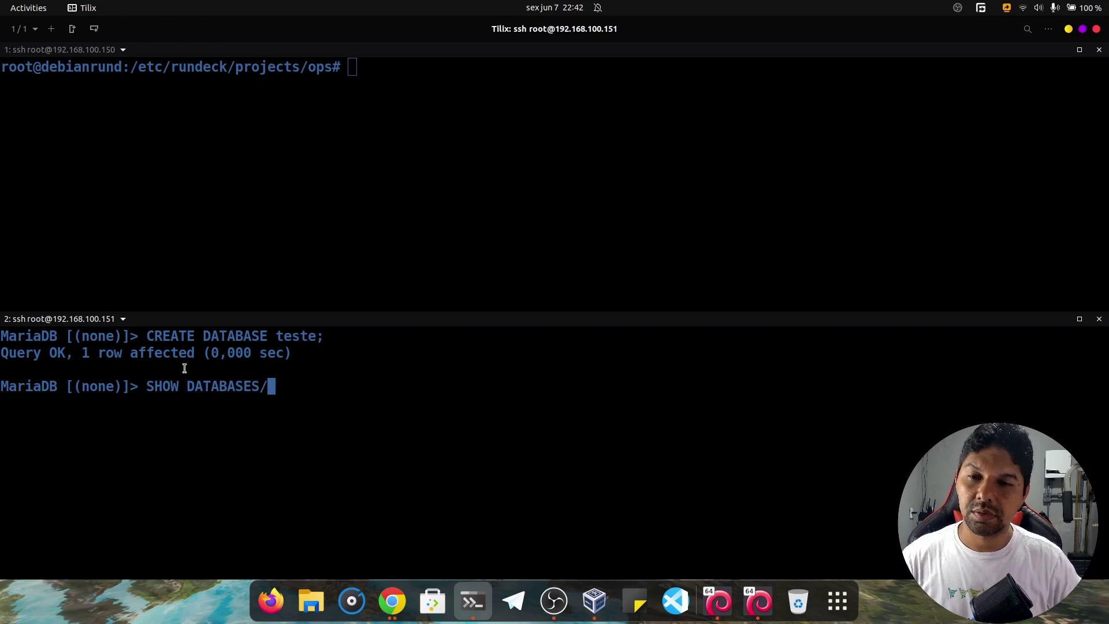
key(BackSpace)
Run SHOW DATABASES; and switch to the teste database with use teste;.
text(;)
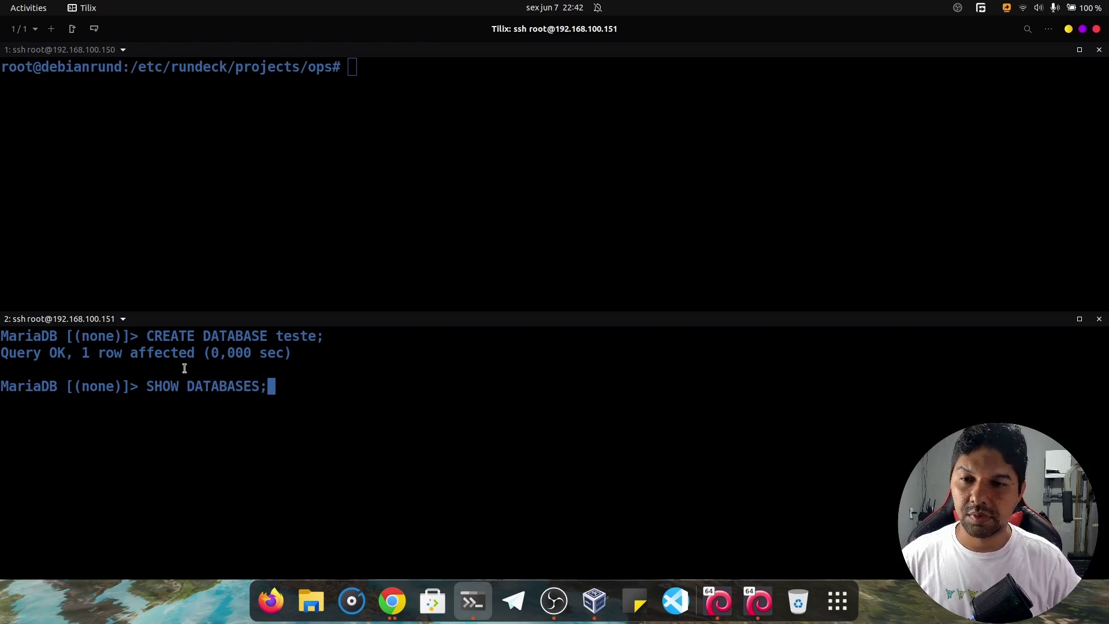
key(Return)
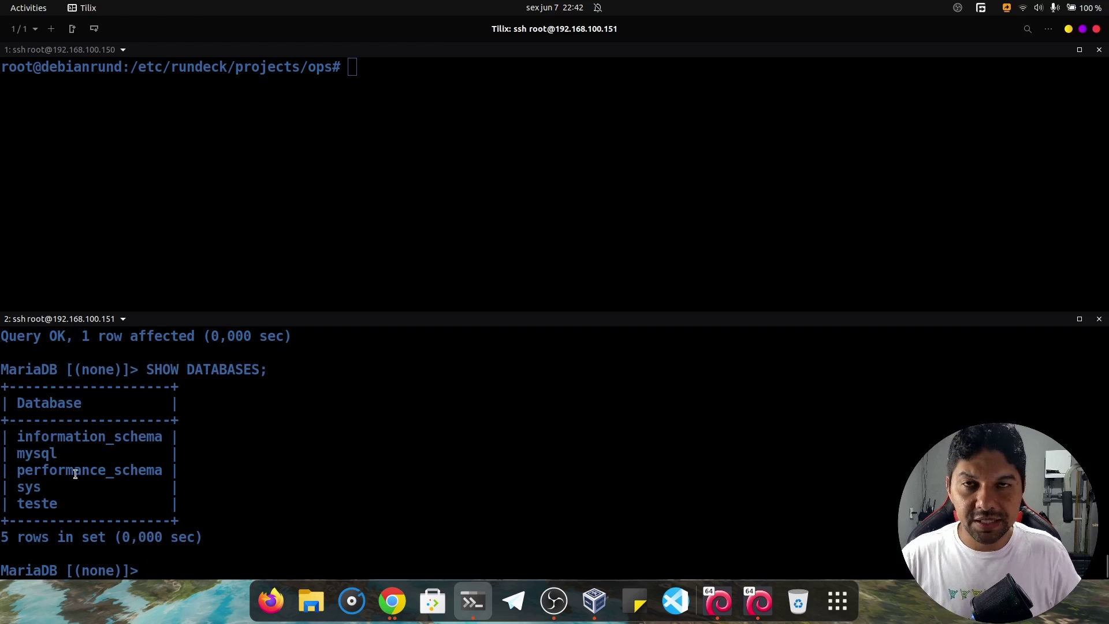
drag(61, 503, 17, 502)
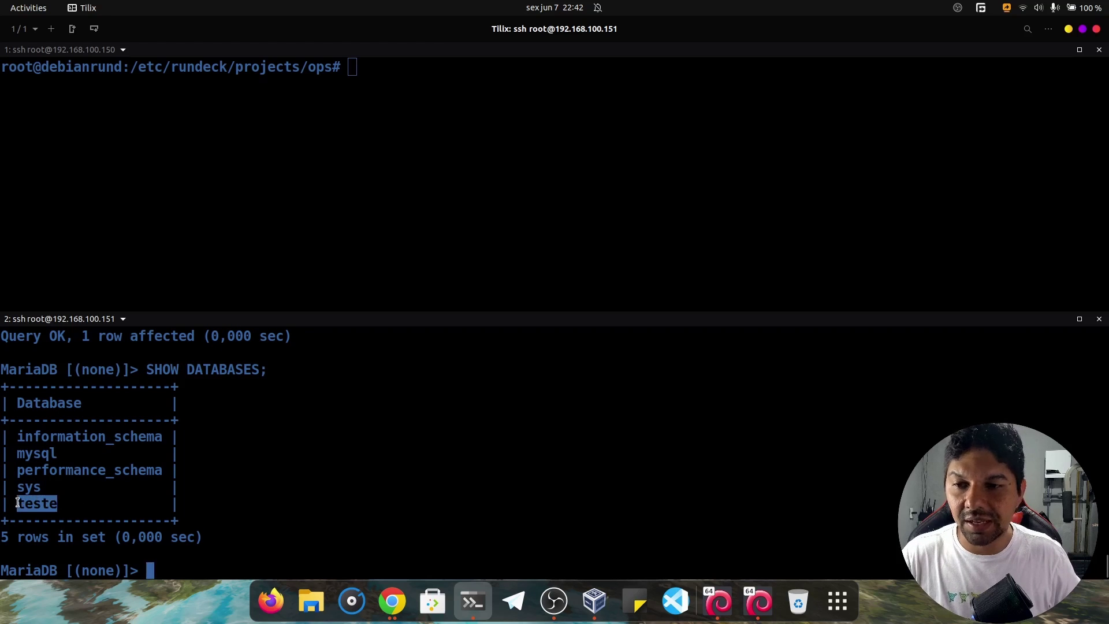
click(287, 507)
text(USE)
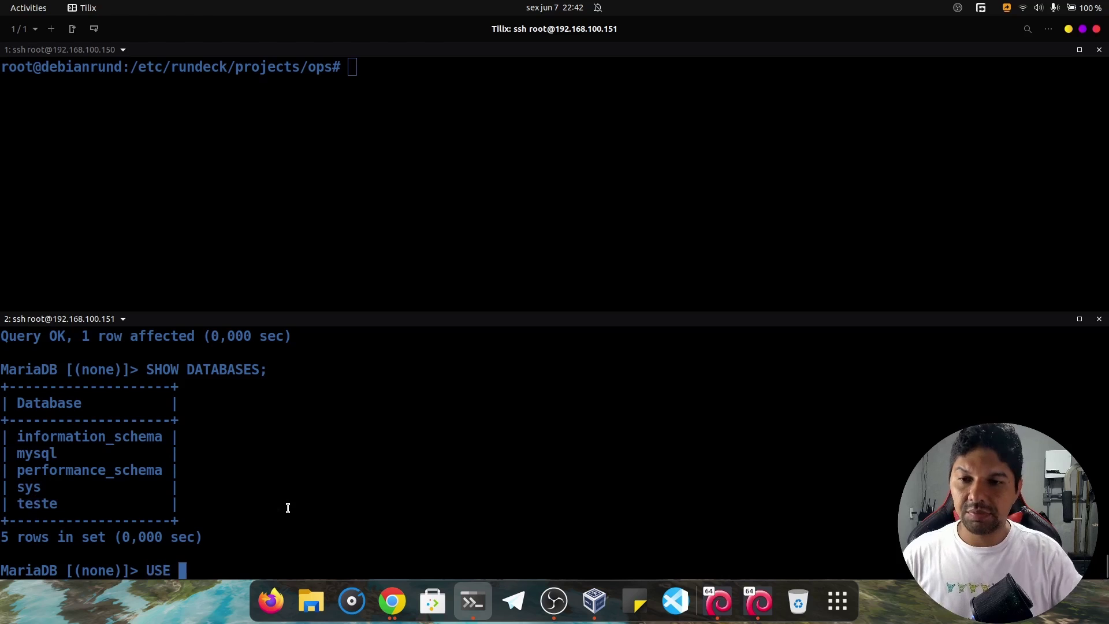
key(BackSpace)
key(BackSpace)
key(BackSpace)
key(BackSpace)
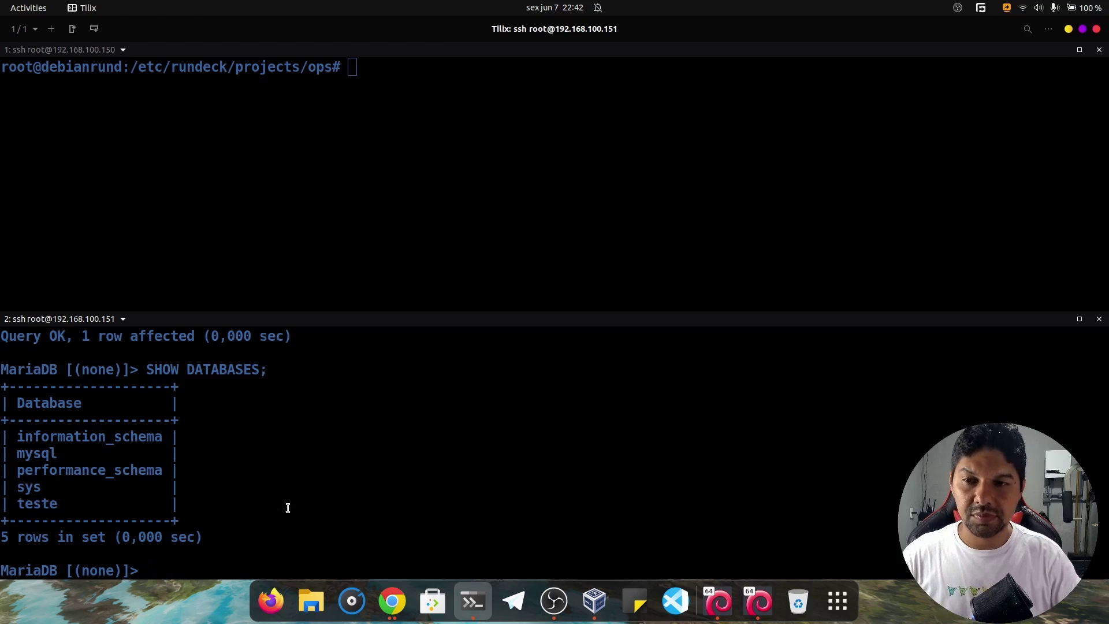
text(us)
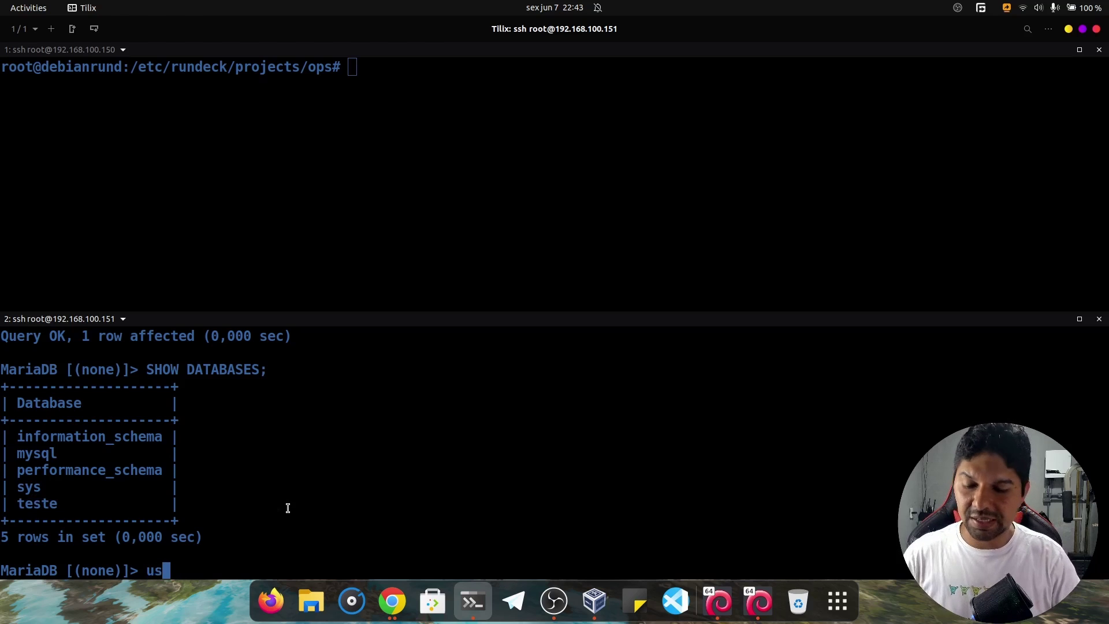
text(e teste)
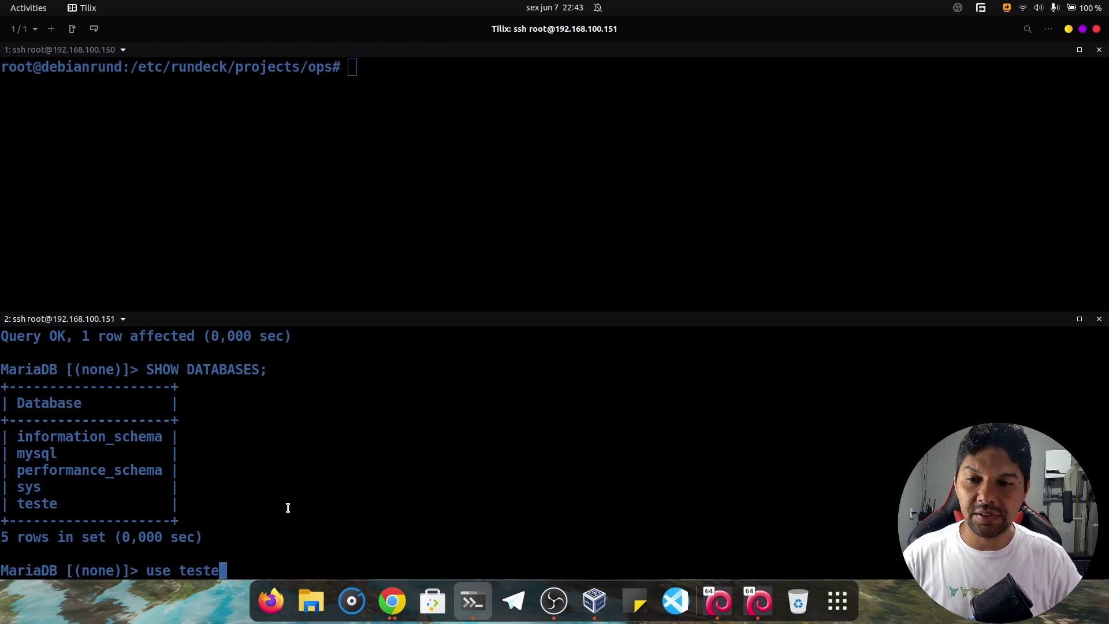
text(;)
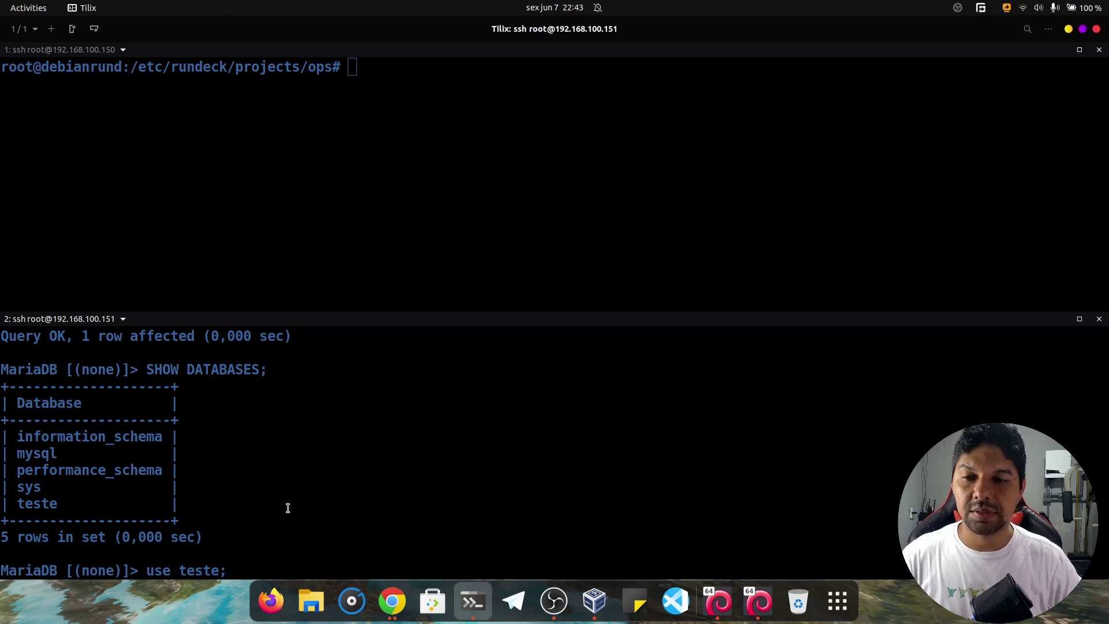
key(Return)
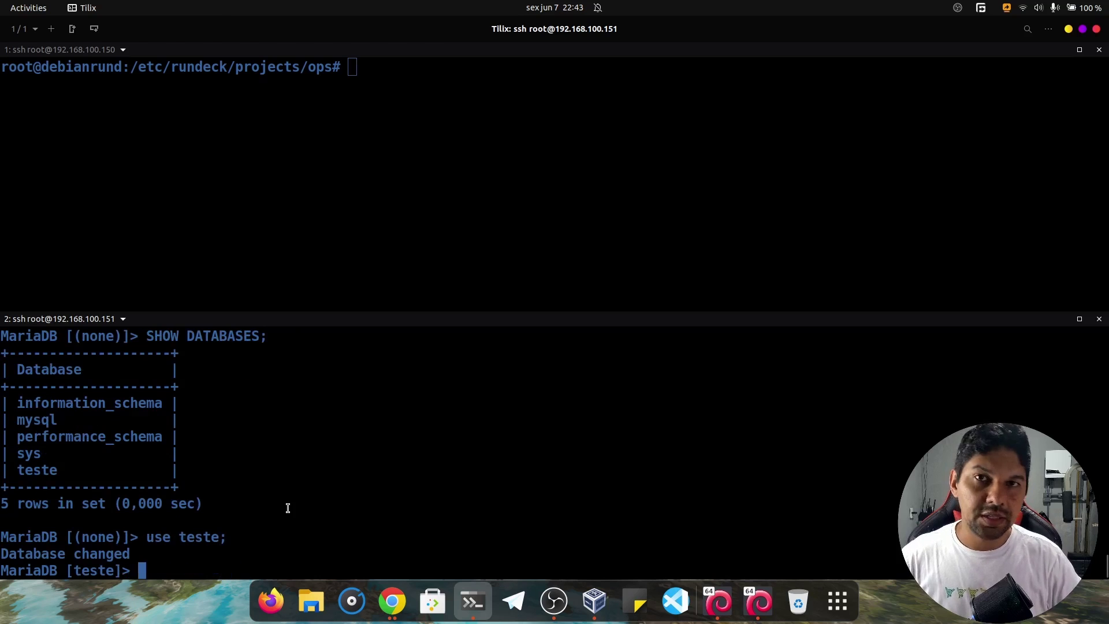
Clear the screen and run SHOW TABLES; in teste, getting an empty set.
key(ctrl+l)
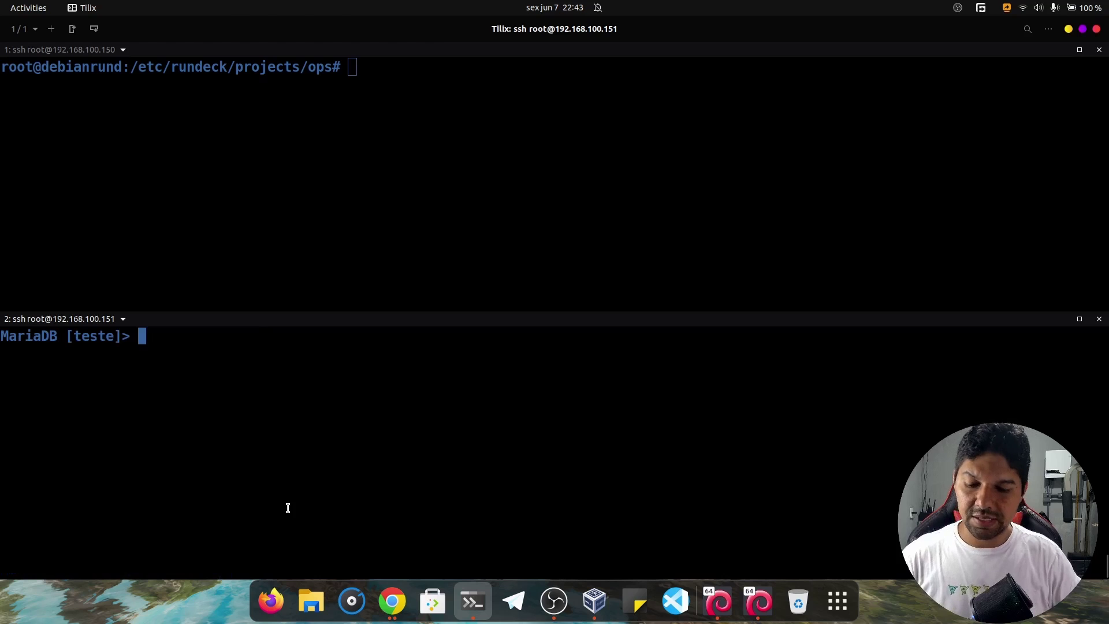
text(SHOW )
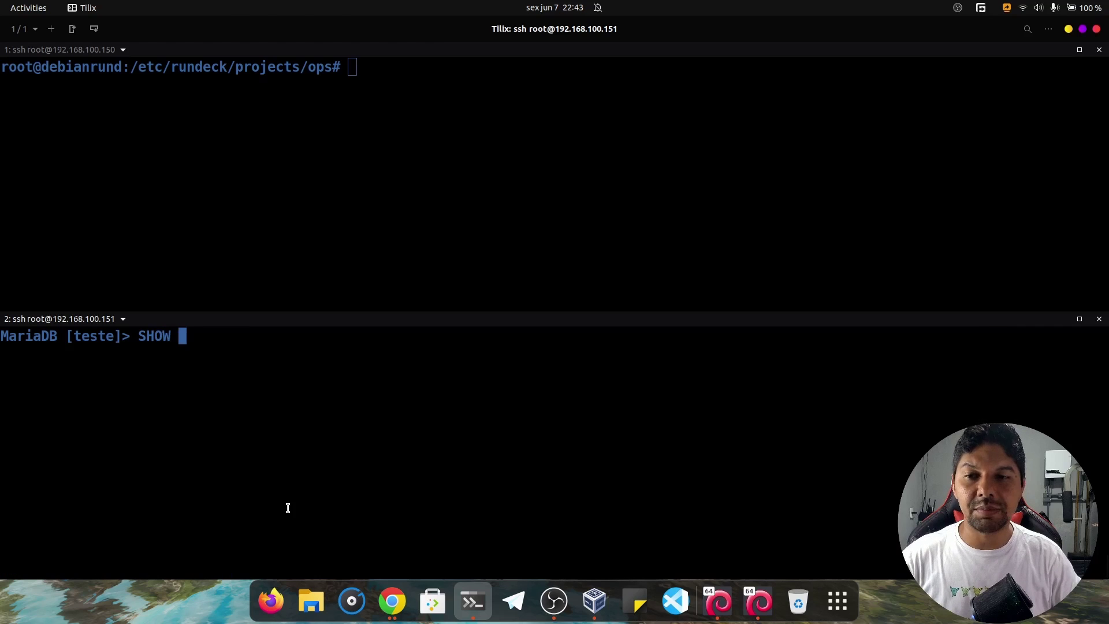
text(TAVL)
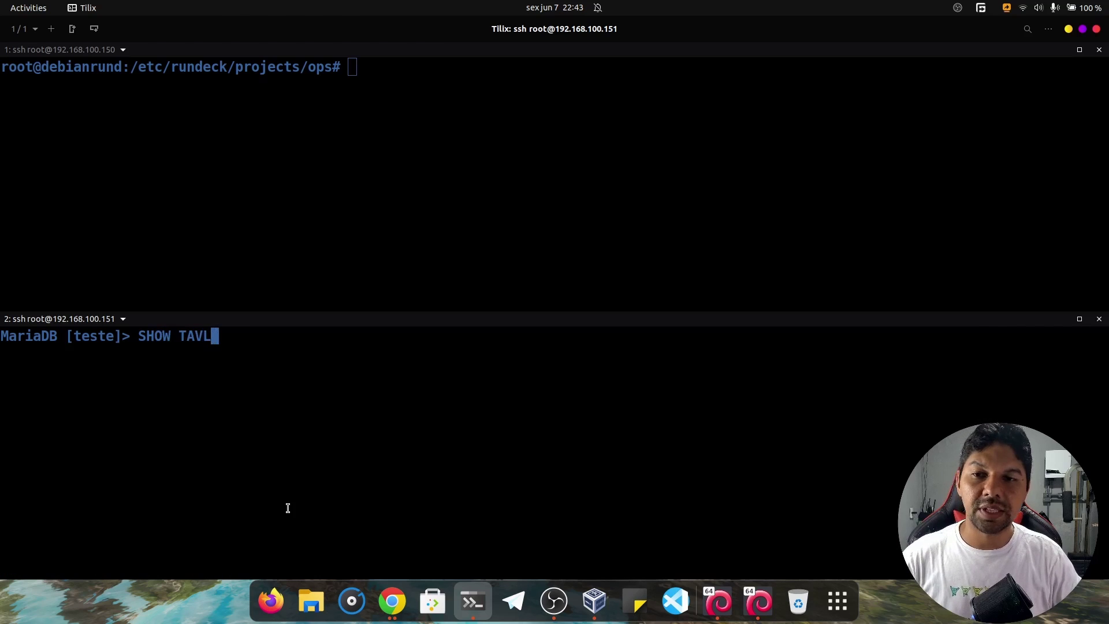
key(BackSpace)
key(BackSpace)
text(BLES/ç)
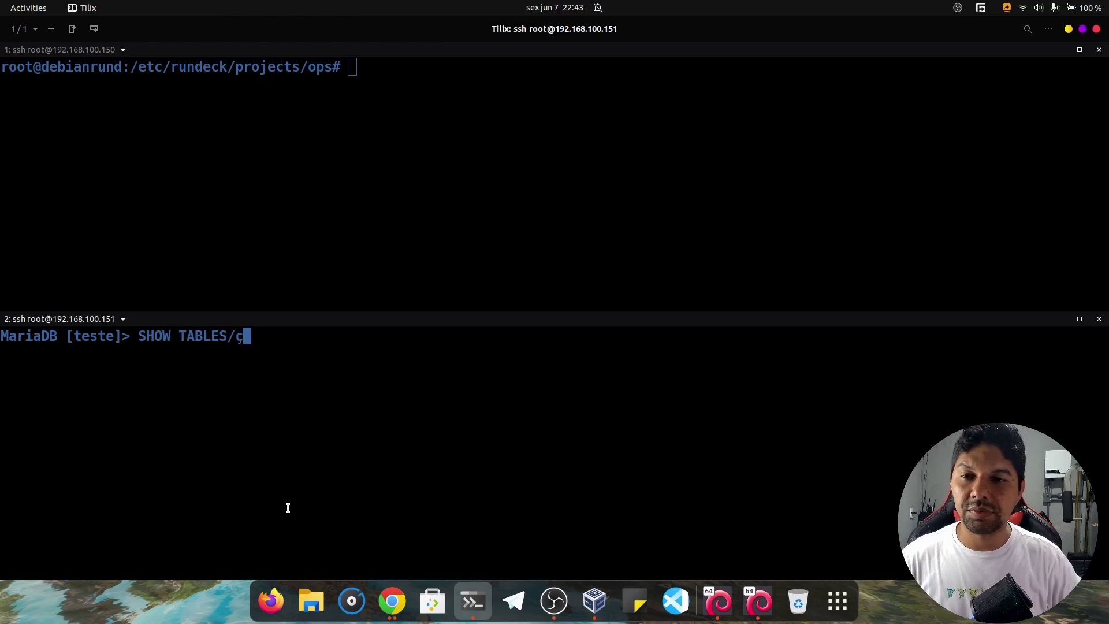
key(BackSpace)
key(BackSpace)
text(.;)
key(BackSpace)
key(BackSpace)
text(.)
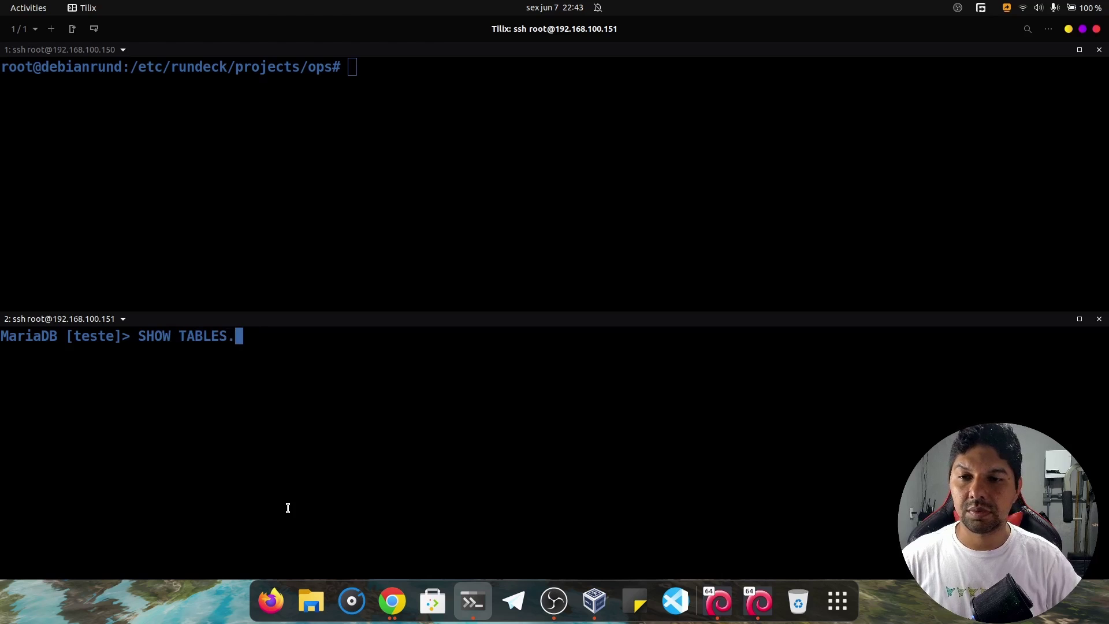
key(BackSpace)
text(;)
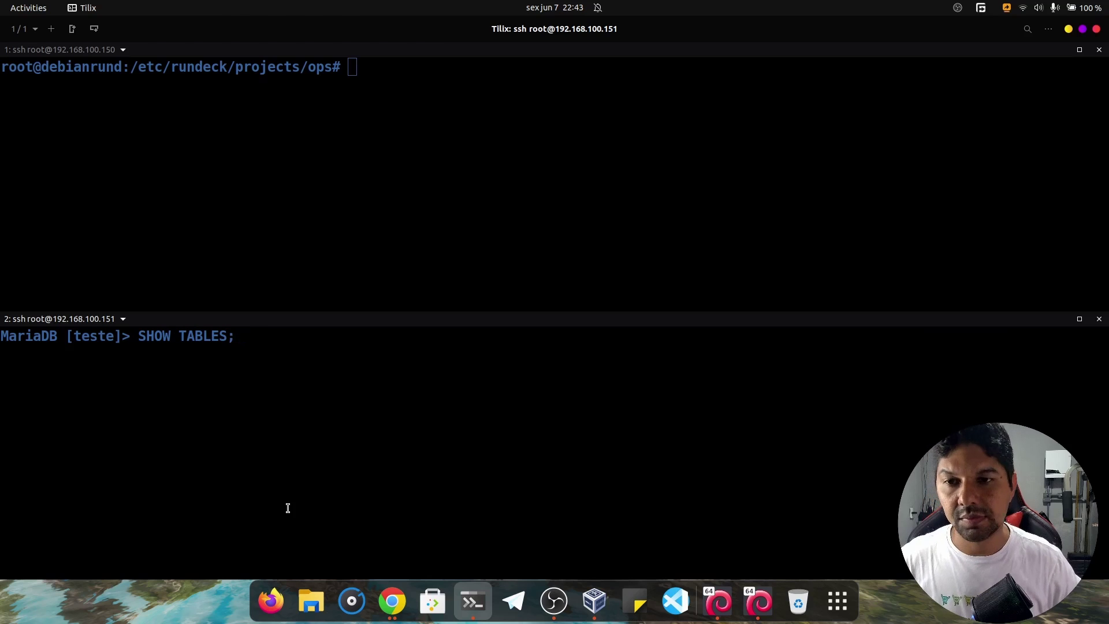
key(Return)
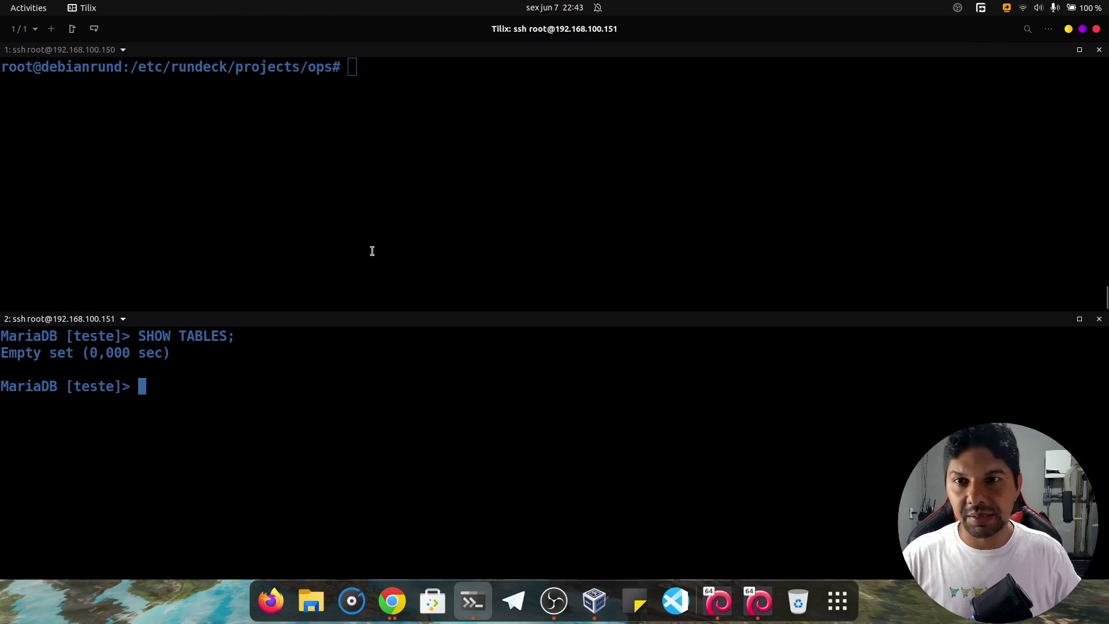
List the ops project folder in the Rundeck host shell to locate create_table.sql.
click(368, 197)
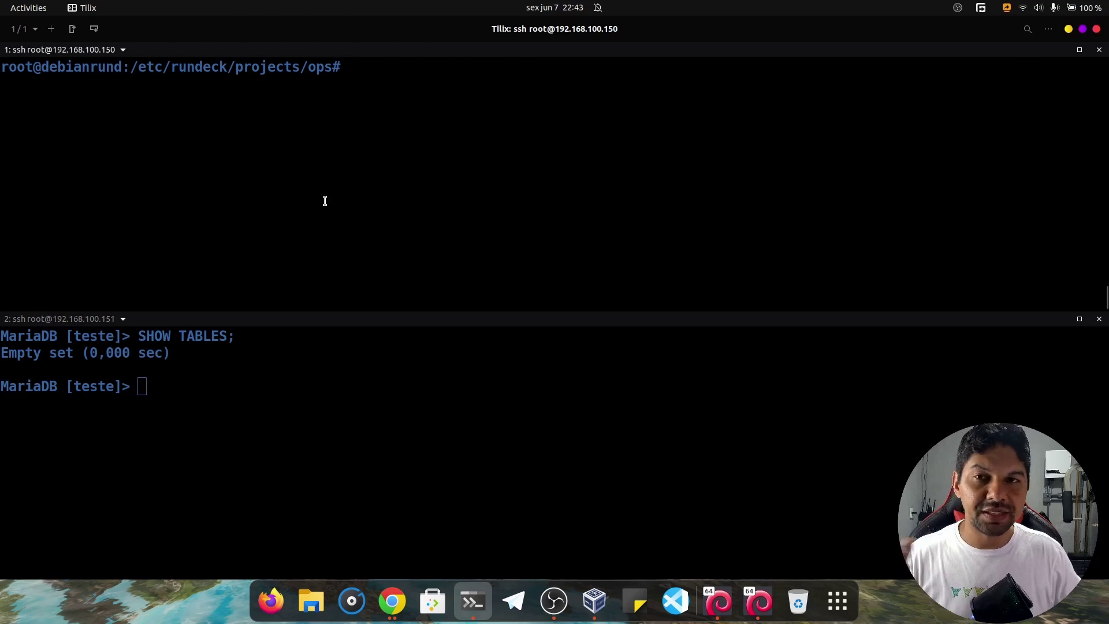
text(ls)
key(Return)
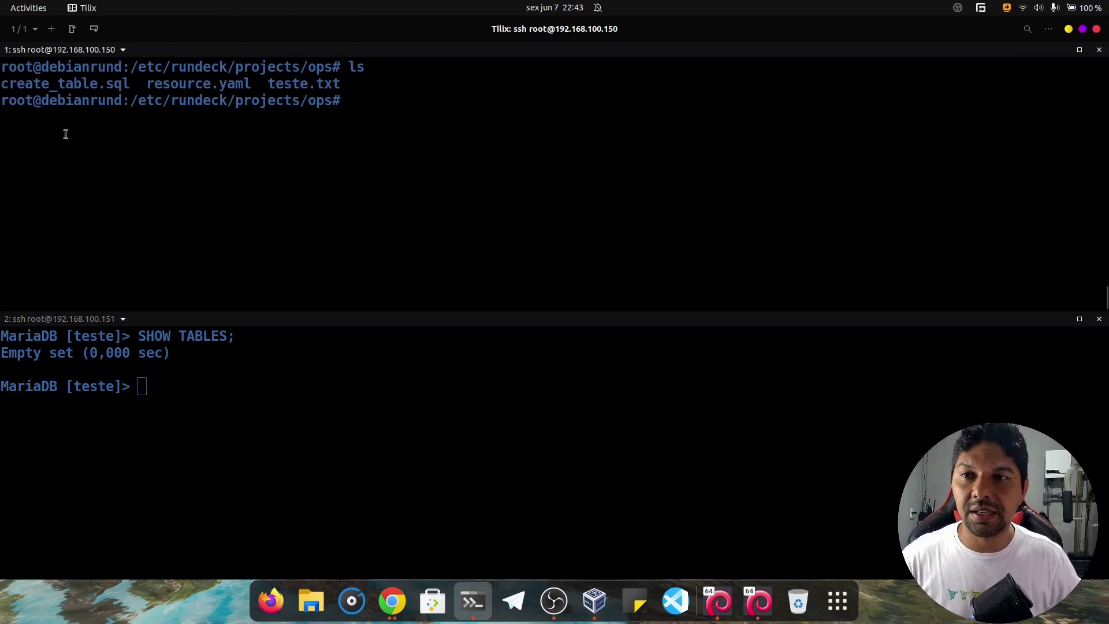
drag(131, 86, 33, 70)
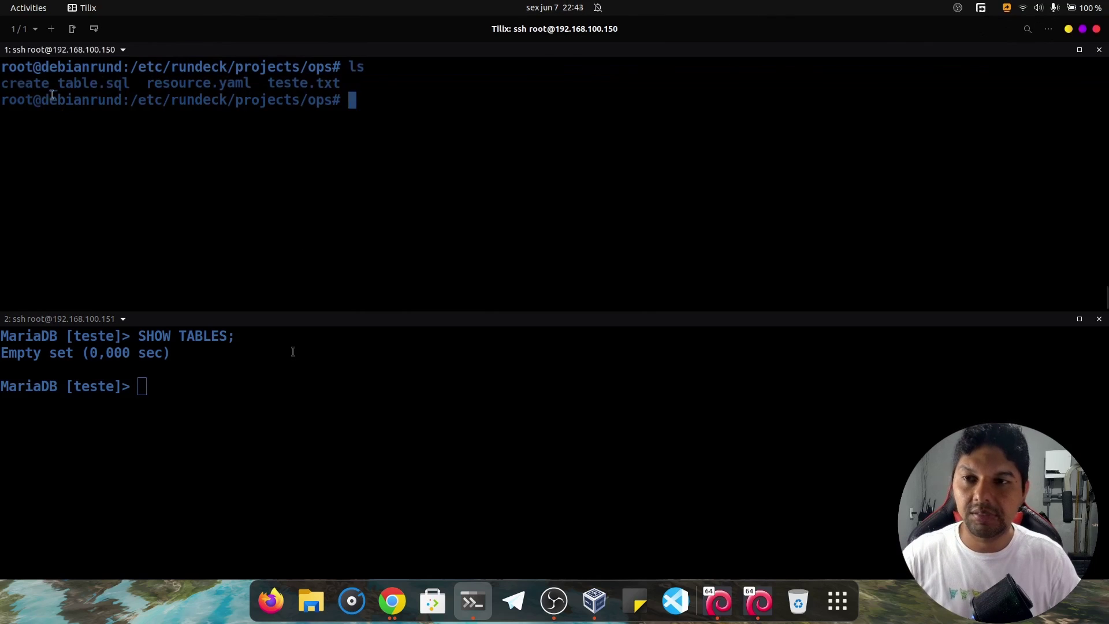
key(ctrl+l)
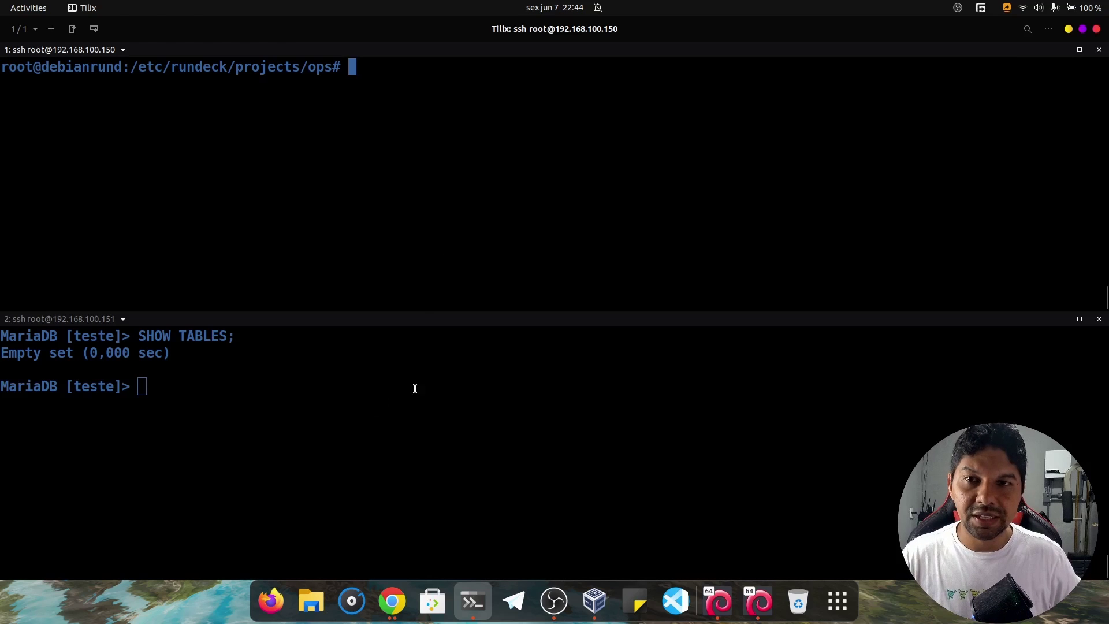
Test a root connection to MariaDB on 192.168.100.151 with the password, then quit.
text(m)
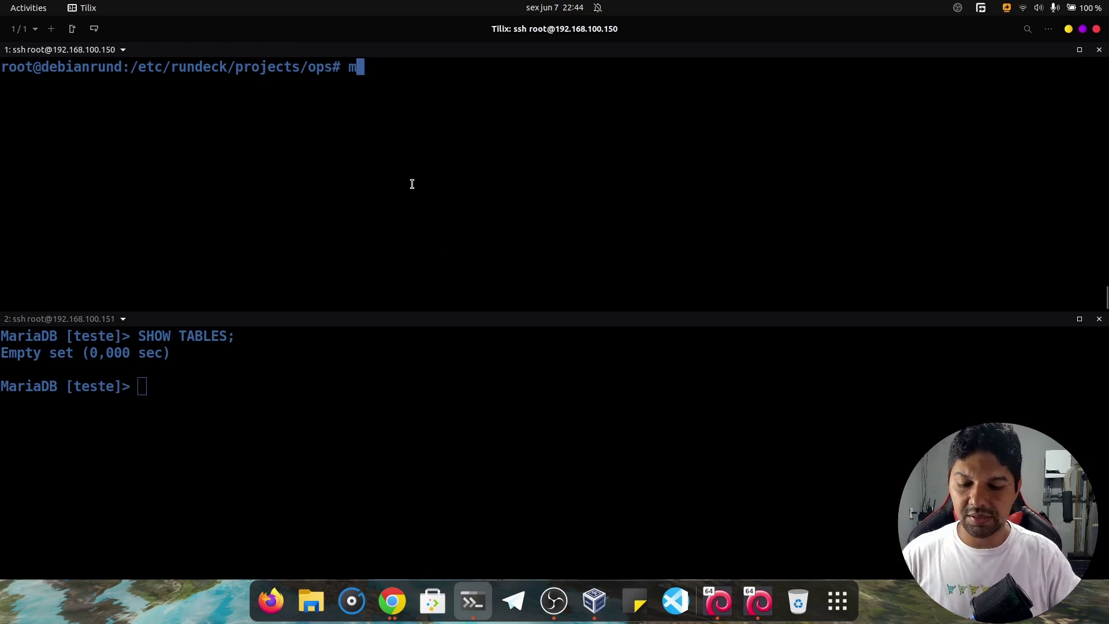
text(ysql -)
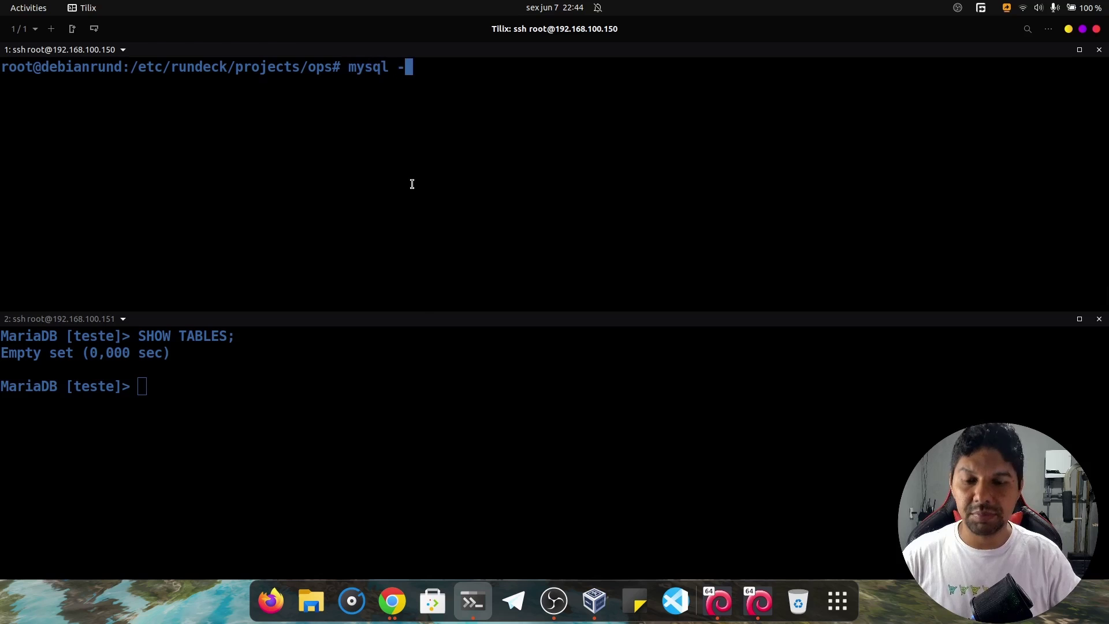
text(u root -)
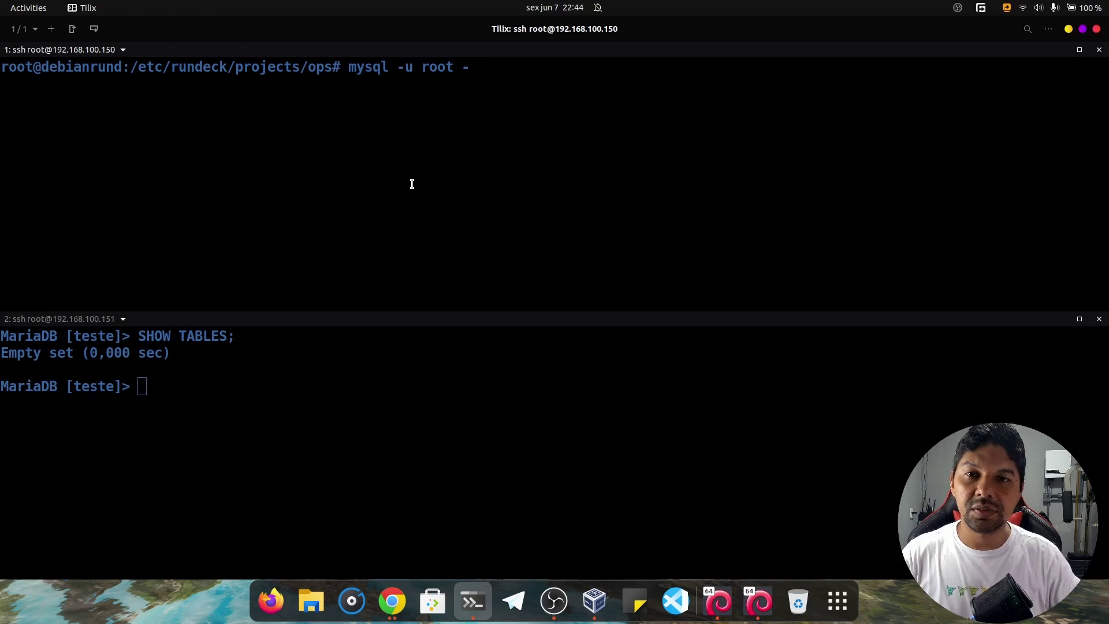
text(h )
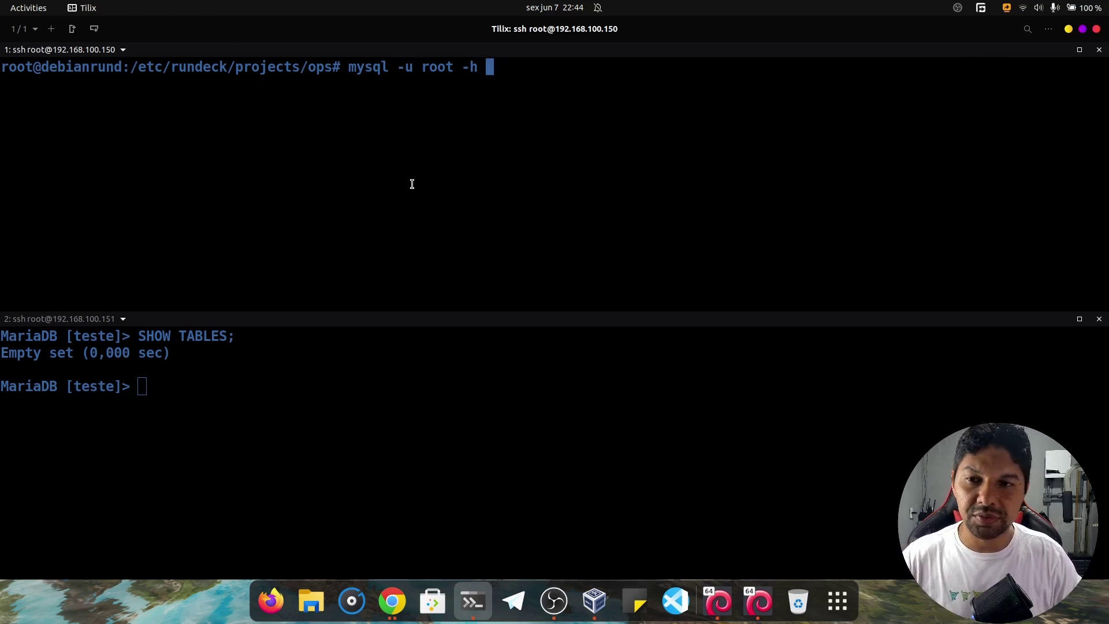
text(192.168.1)
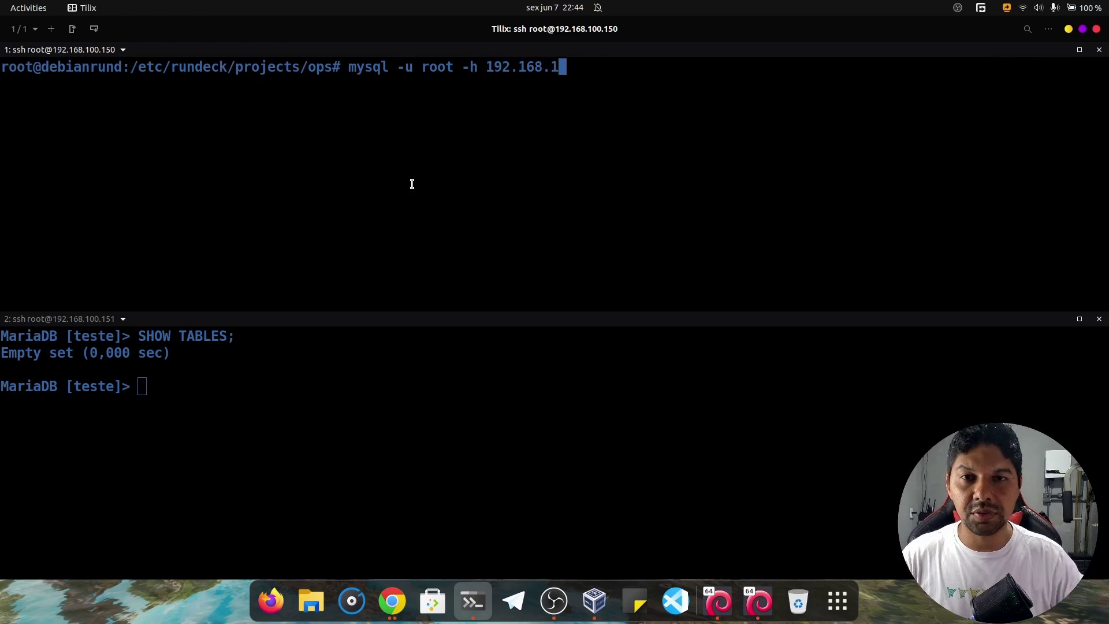
text(00.151 )
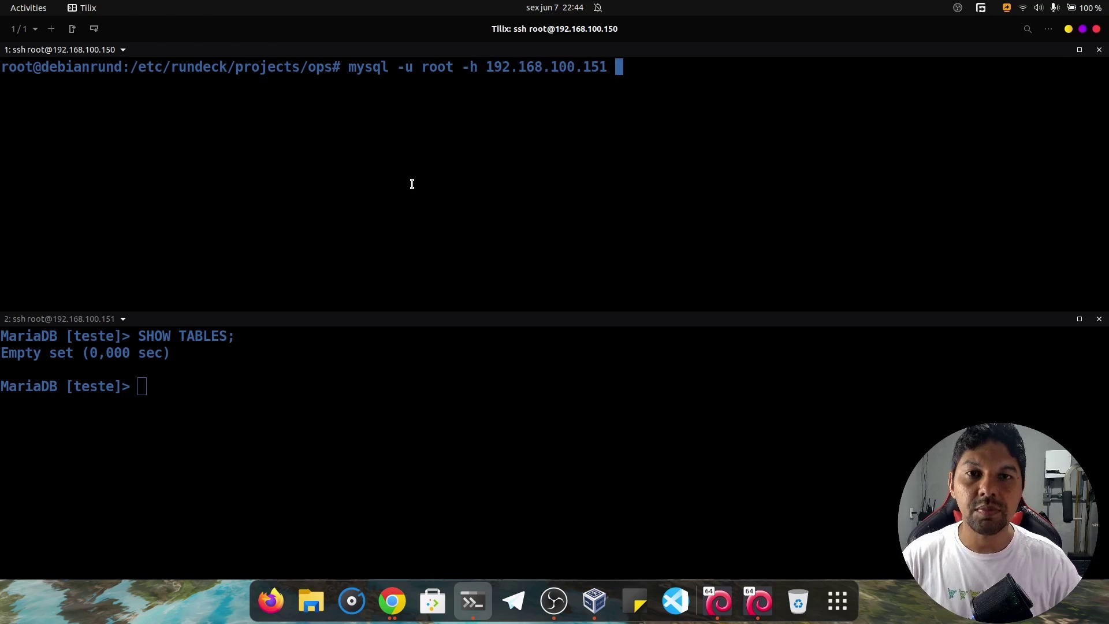
text(-p)
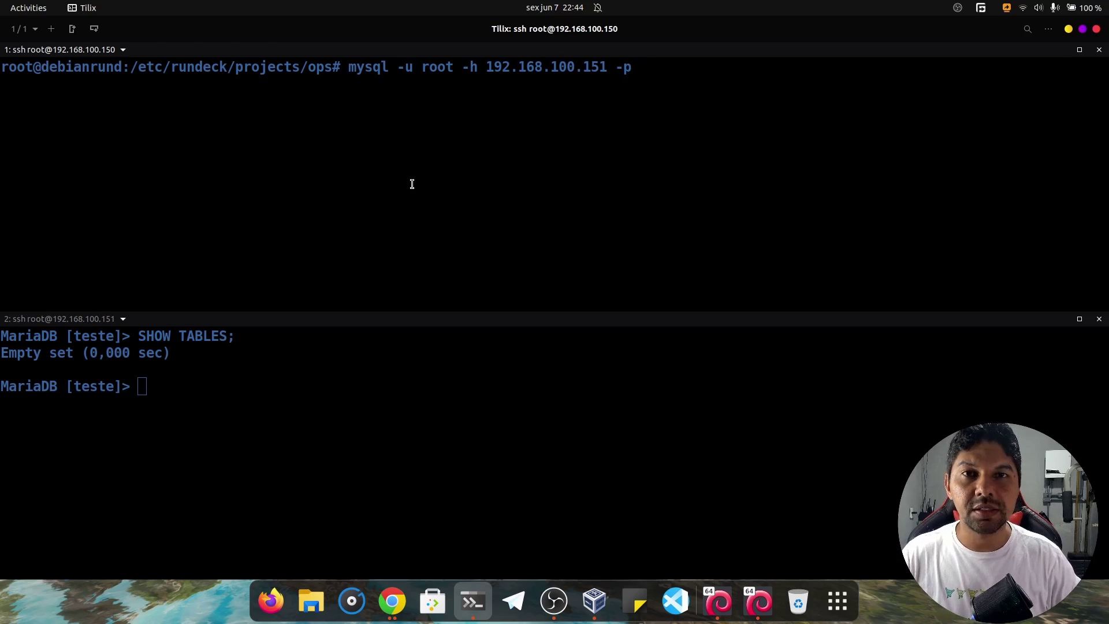
text(t)
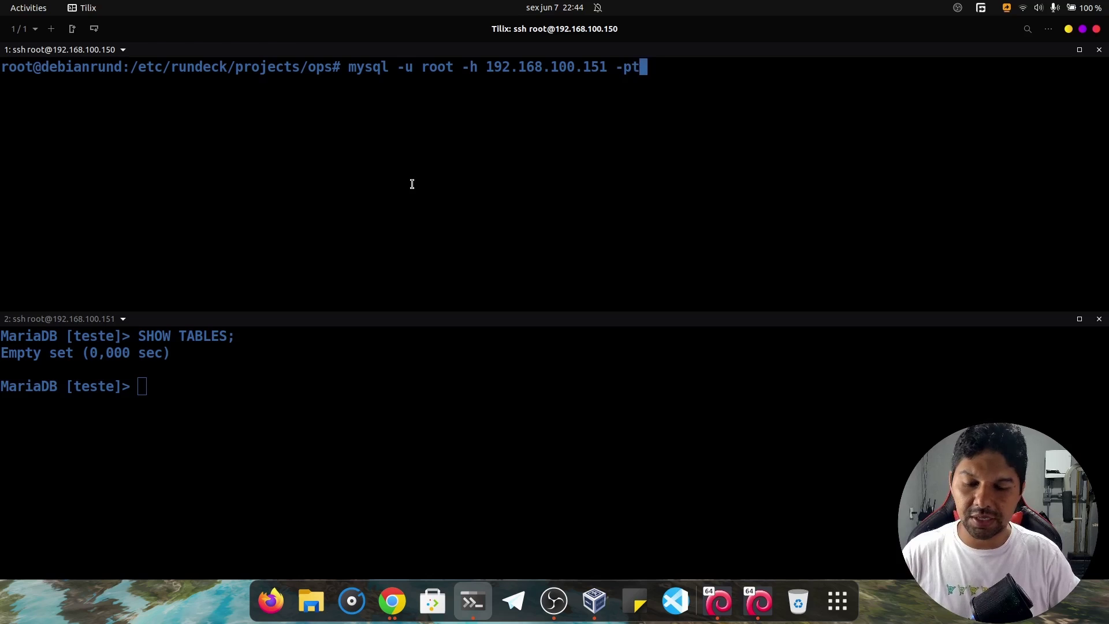
text(oor)
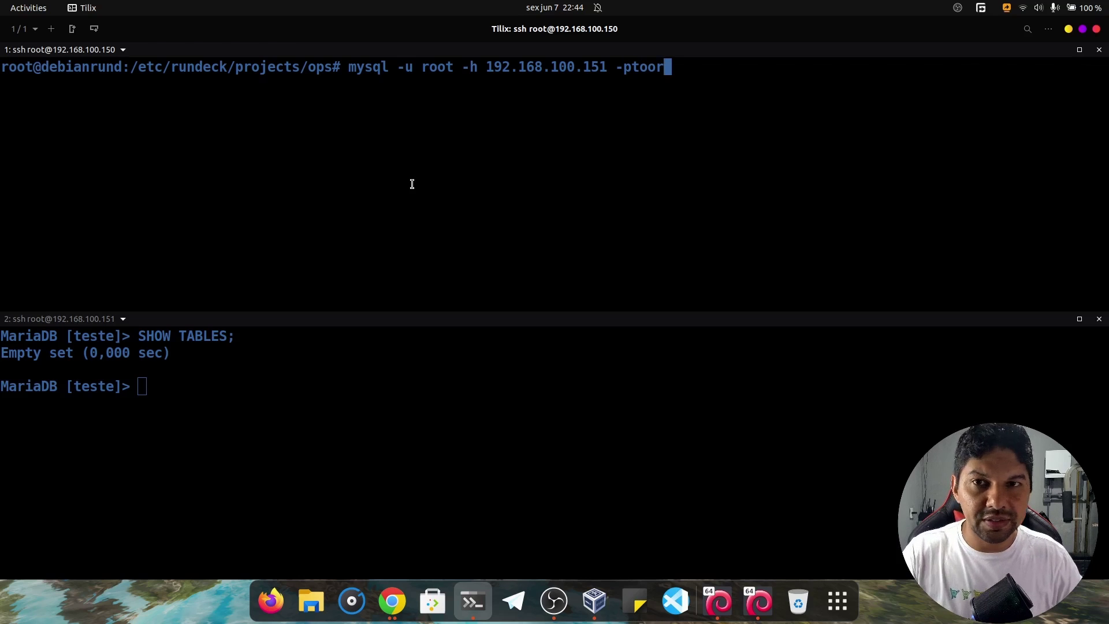
key(Return)
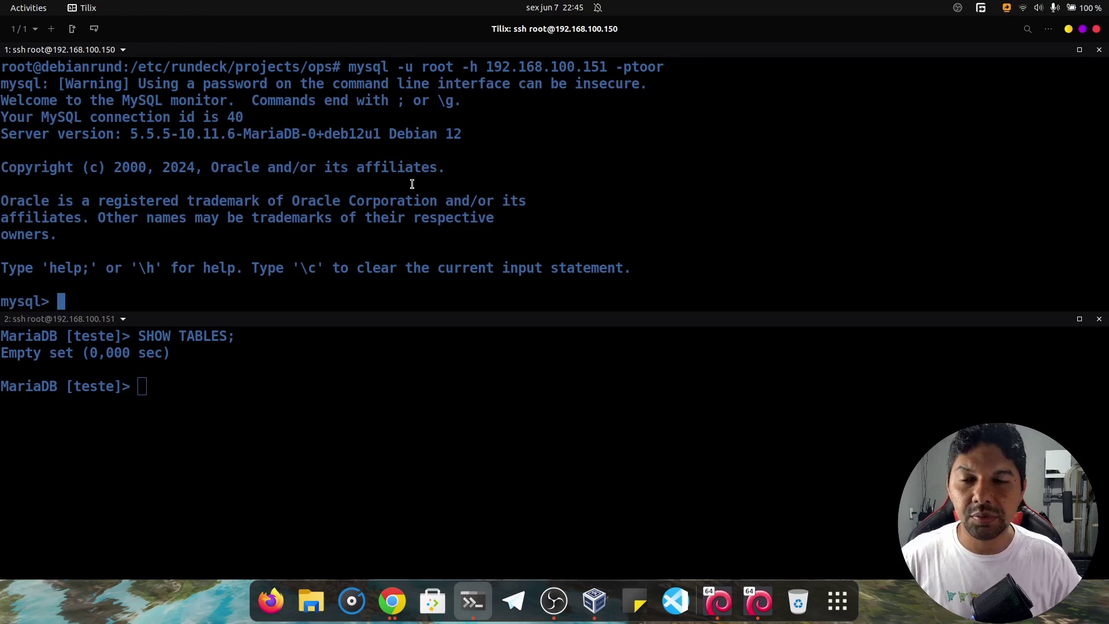
key(ctrl+c)
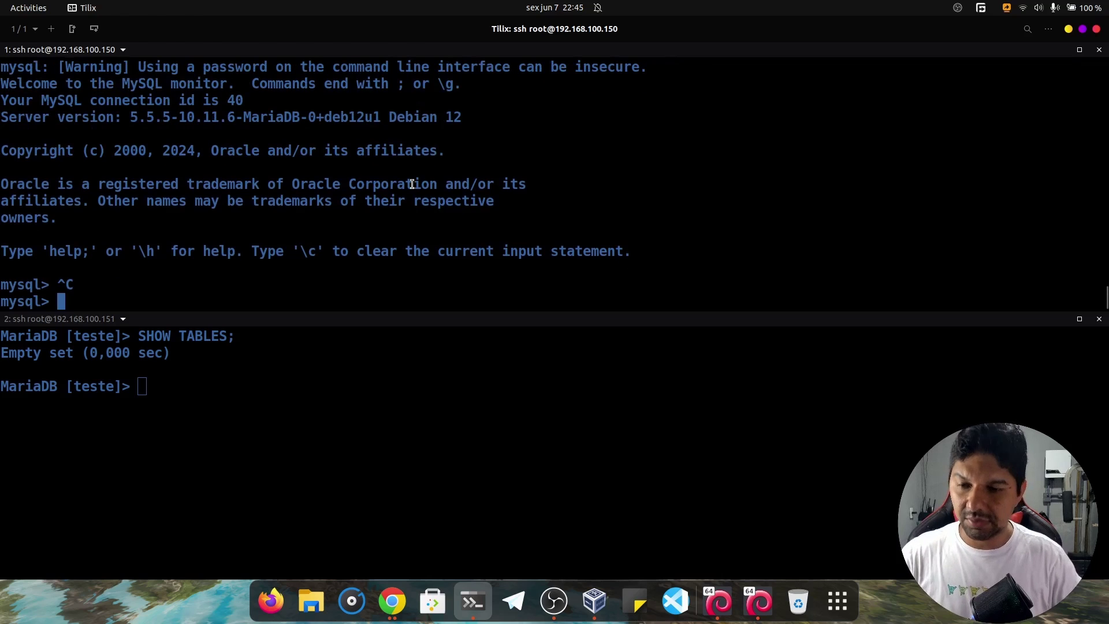
text(quit)
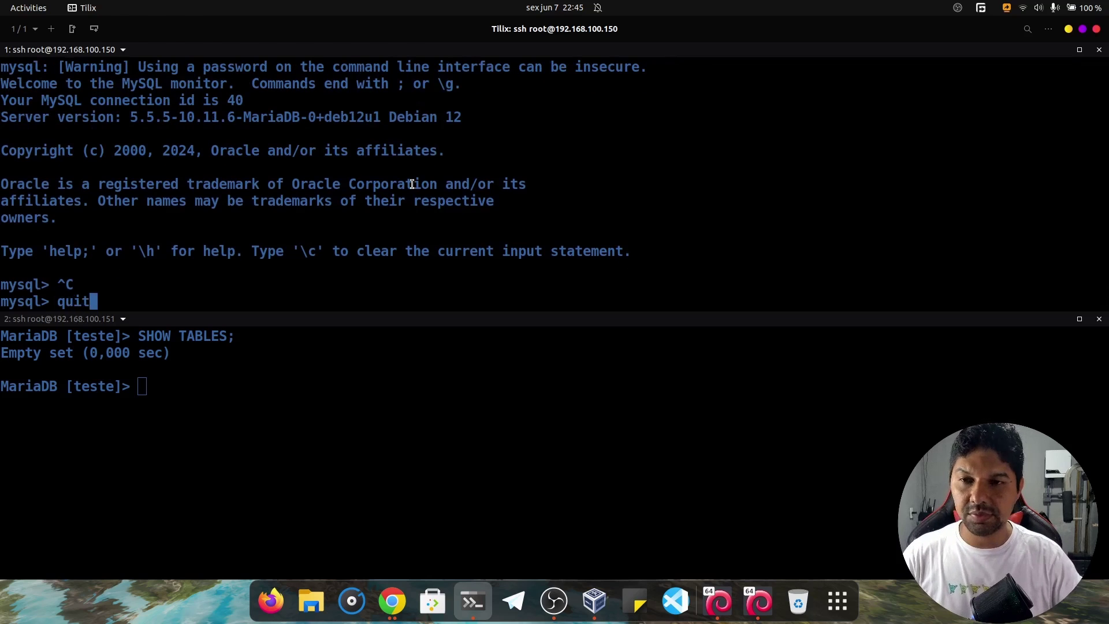
key(Return)
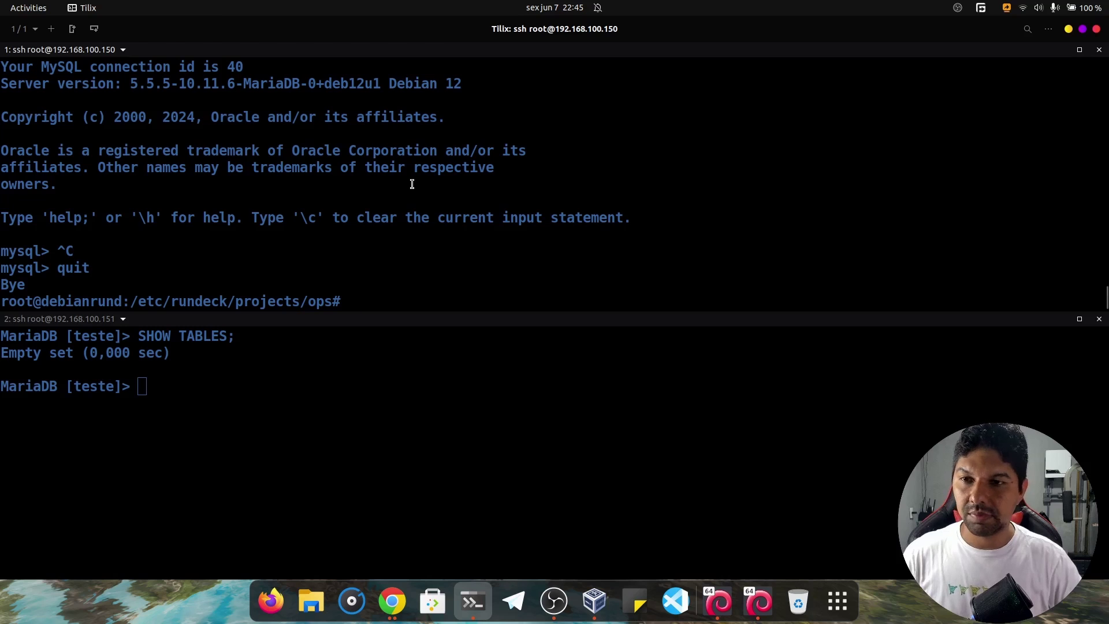
key(ctrl+l)
Pipe create_table.sql into MariaDB on 192.168.100.151 via the recalled mysql command.
key(Up)
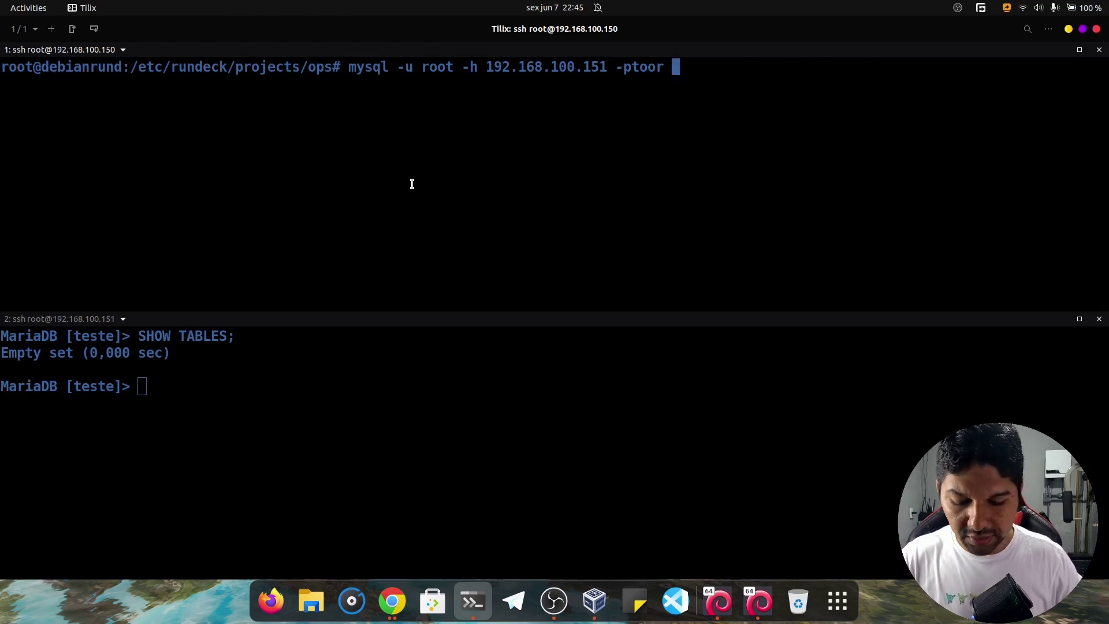
text(< cre)
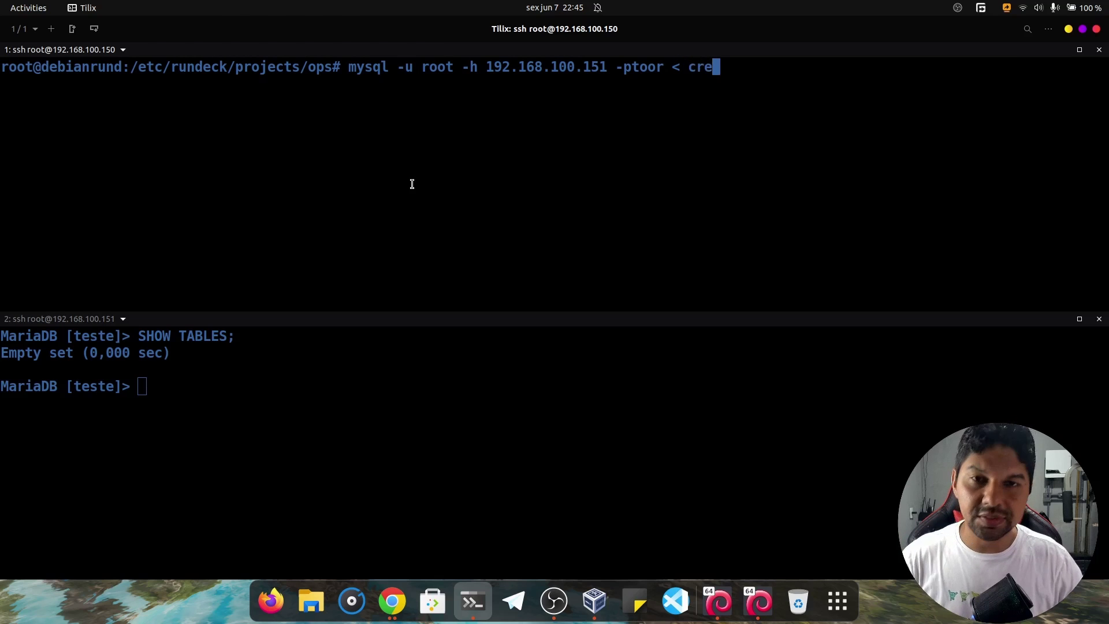
text(t)
key(BackSpace)
key(Tab)
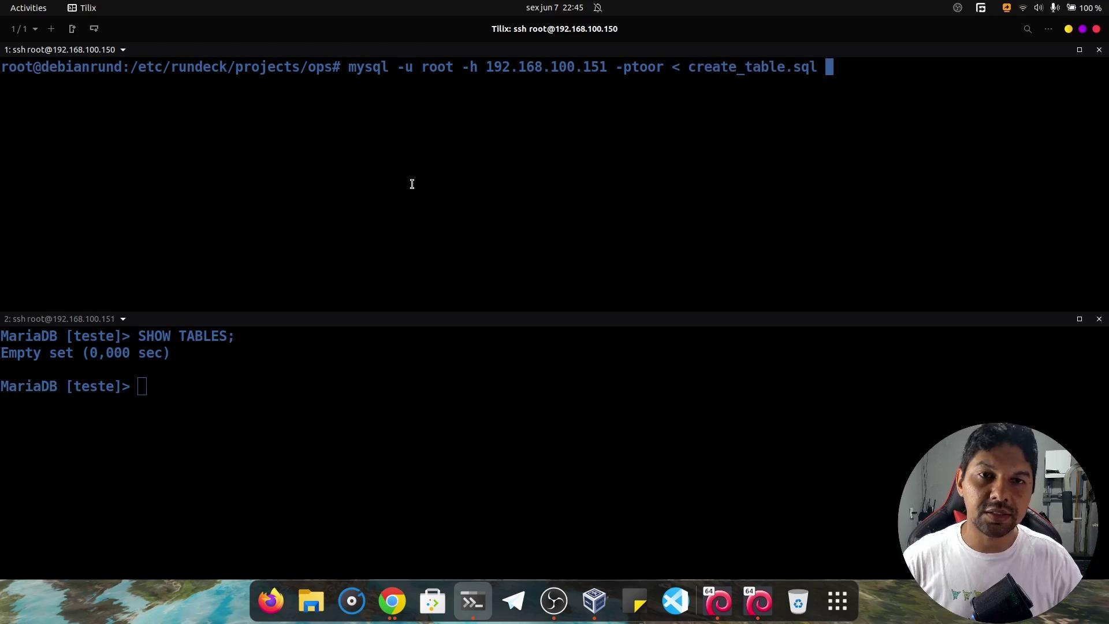
key(Return)
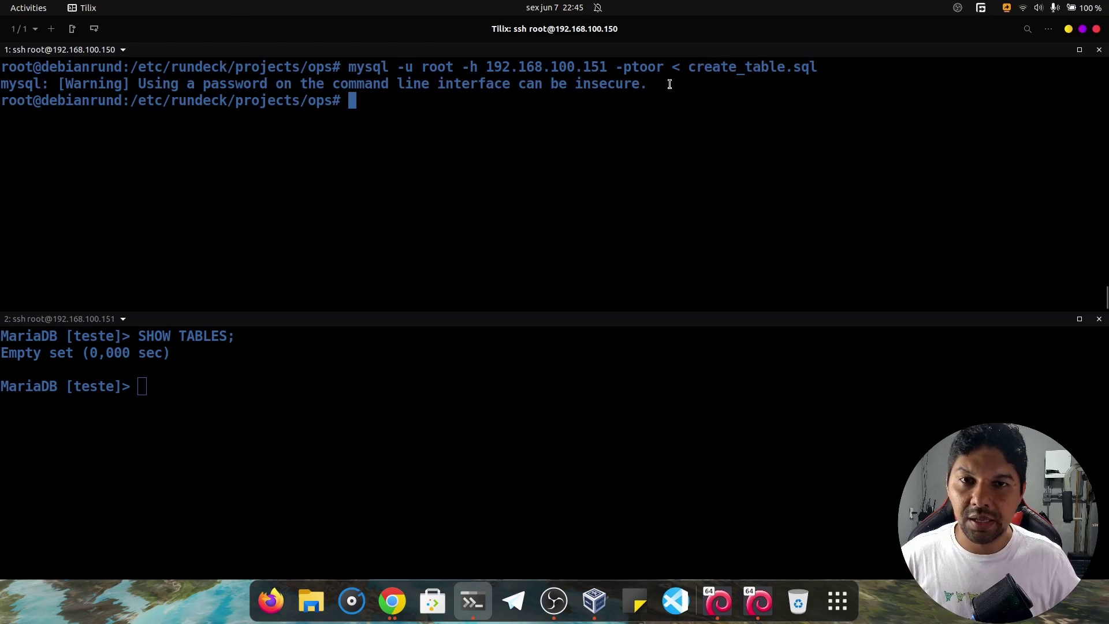
drag(670, 84, 17, 61)
click(5, 99)
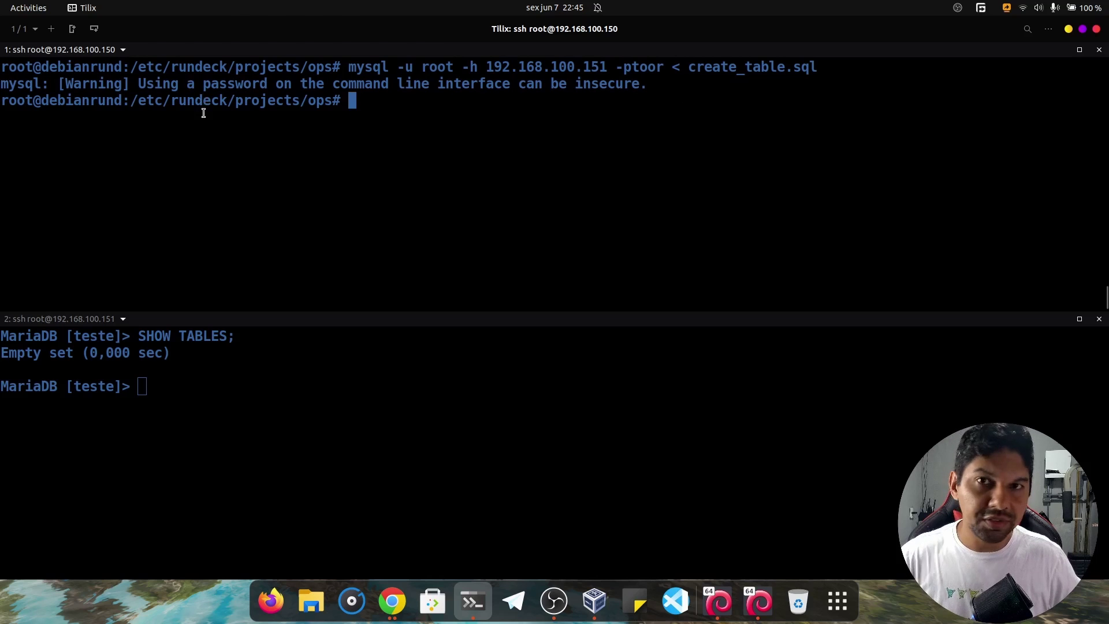
click(320, 424)
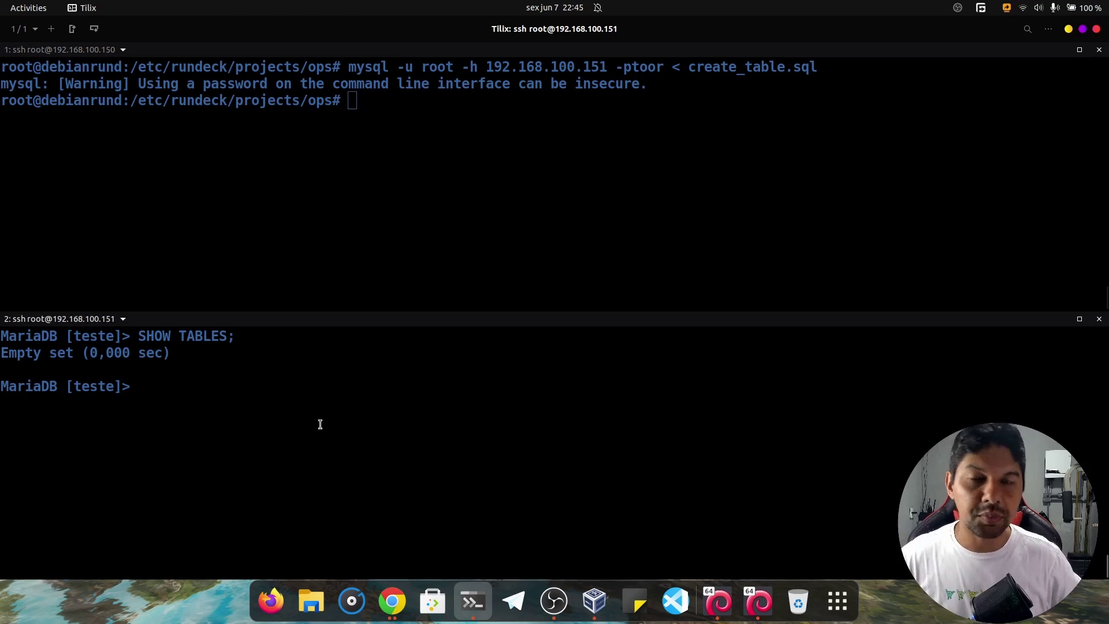
Rerun SHOW TABLES to confirm the fornecedores table now exists in teste.
key(ctrl+l)
key(Up)
key(Return)
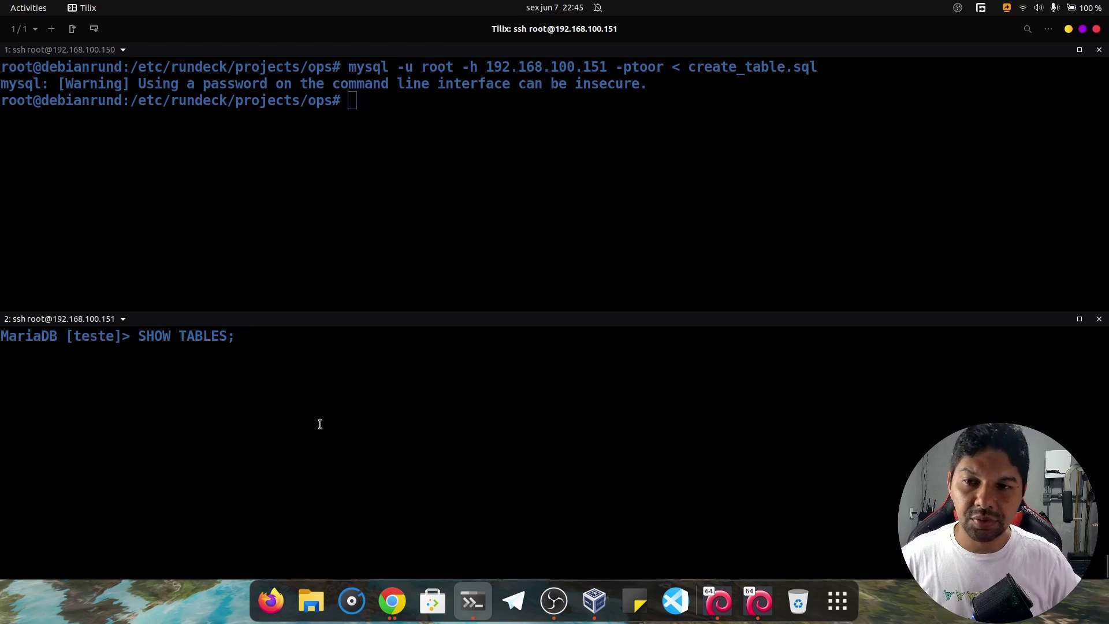
drag(114, 402, 26, 412)
click(26, 411)
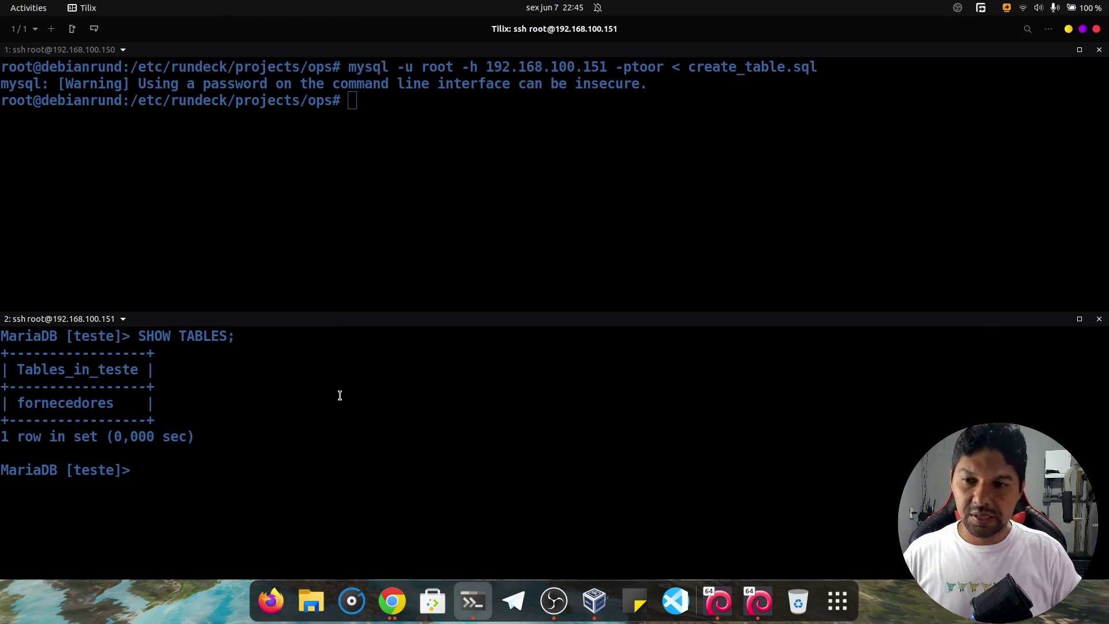
Drop the table with drop table fornecedores;.
text(drop tavbl)
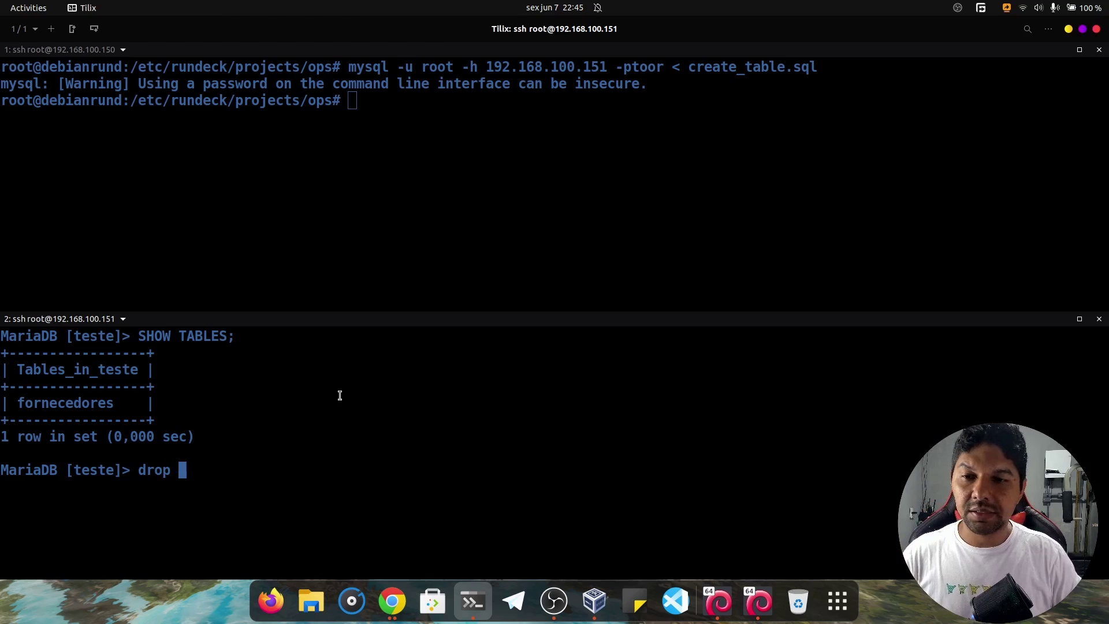
key(BackSpace)
key(BackSpace)
key(BackSpace)
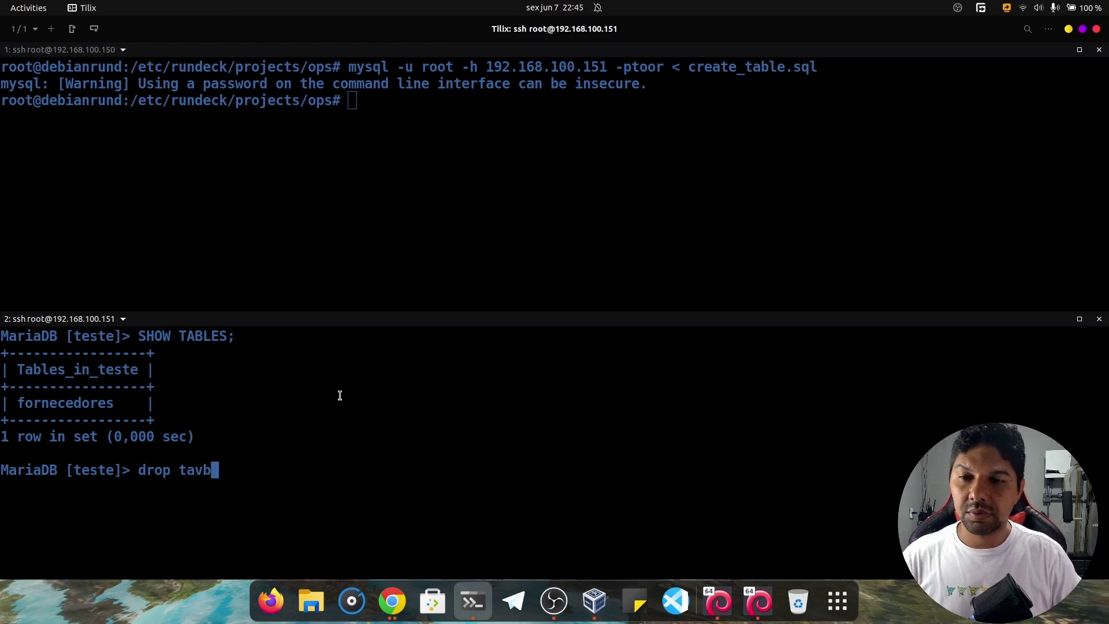
text(ble)
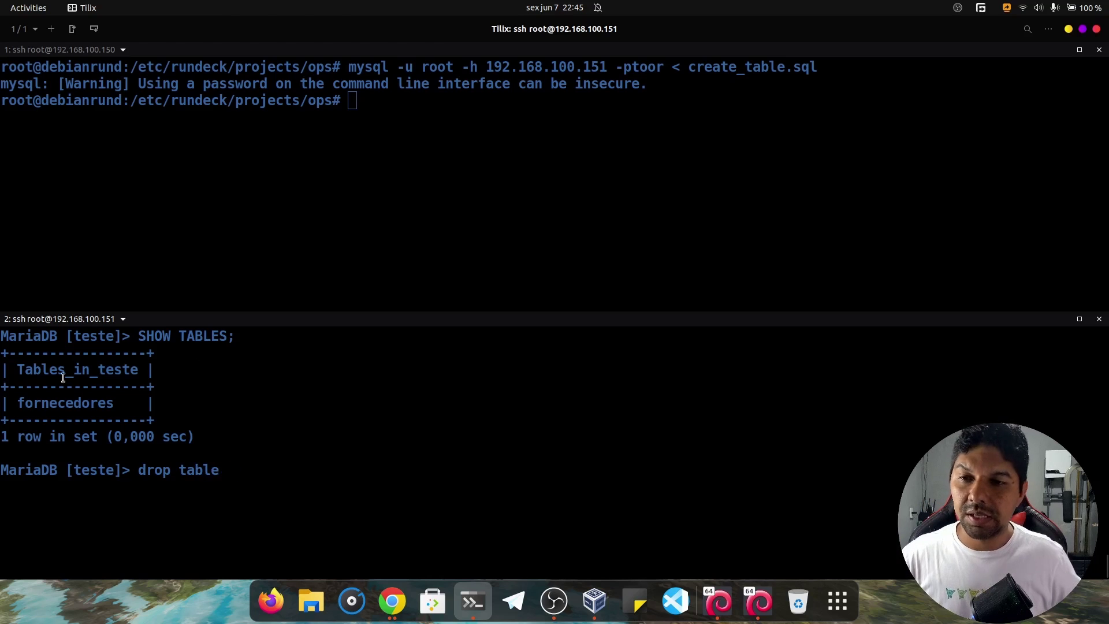
drag(16, 403, 117, 404)
click(328, 414)
middle_click(328, 413)
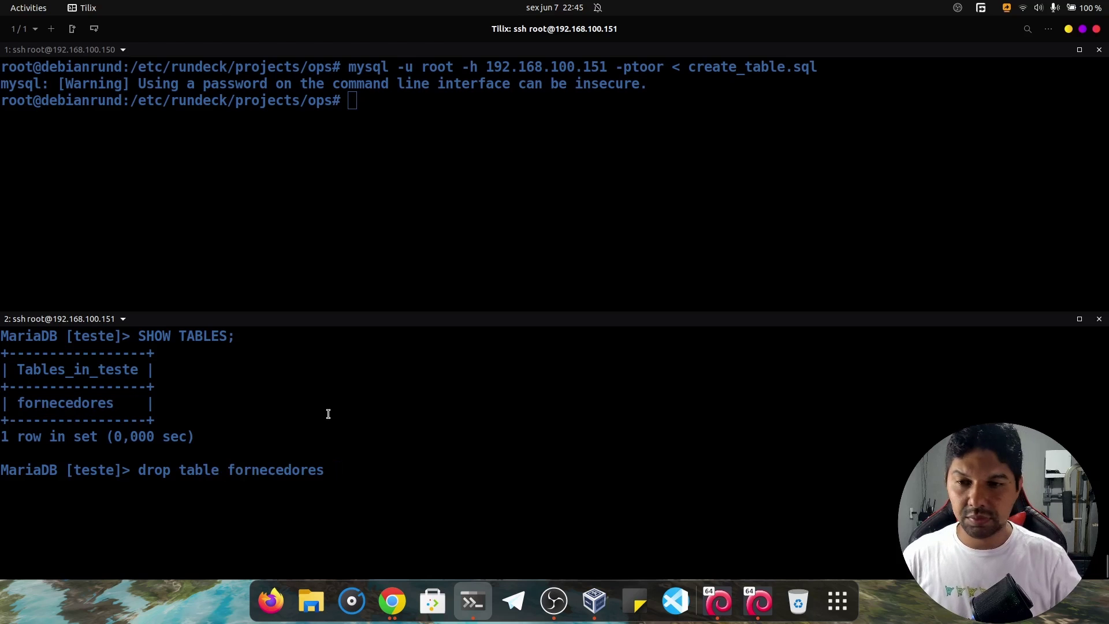
text(;)
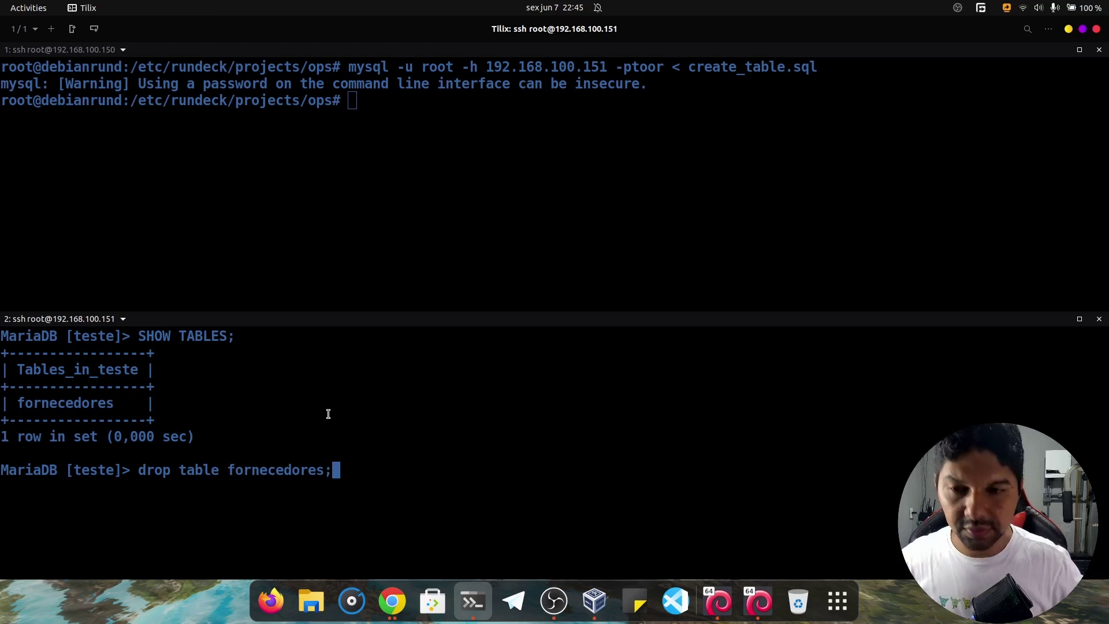
key(Return)
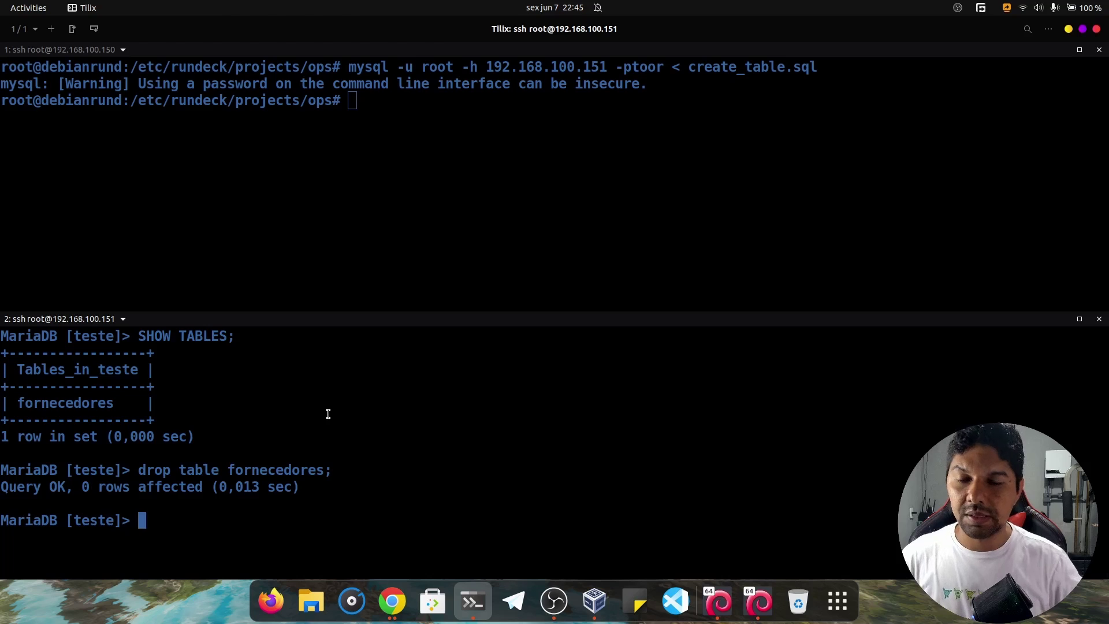
Confirm SHOW TABLES is empty again, then clear the upper terminal session.
key(ctrl+l)
key(Up)
key(Up)
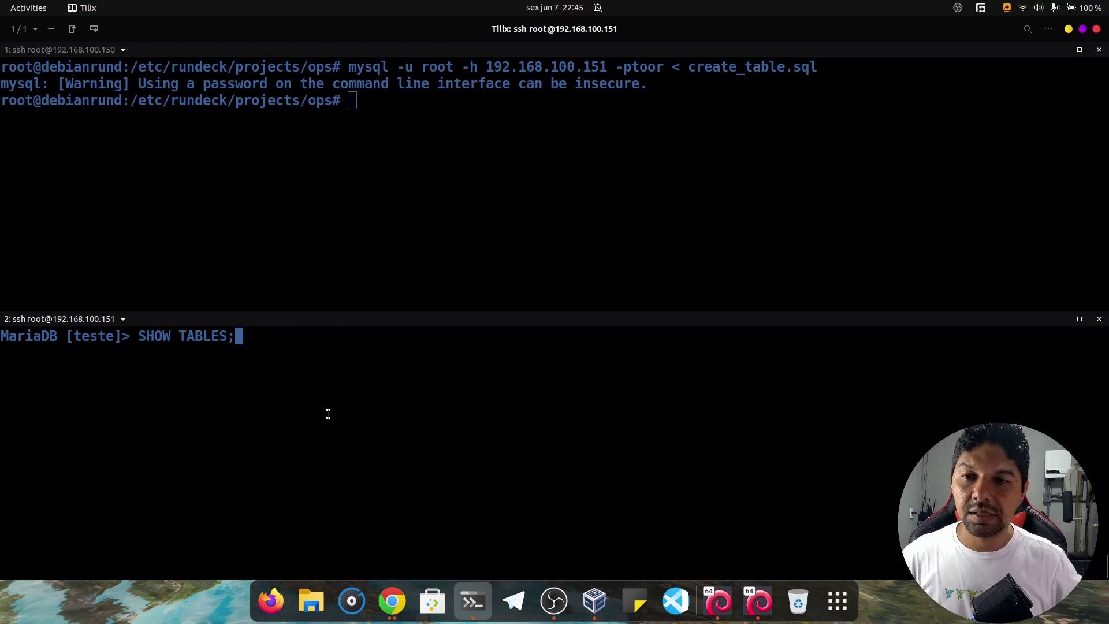
key(Return)
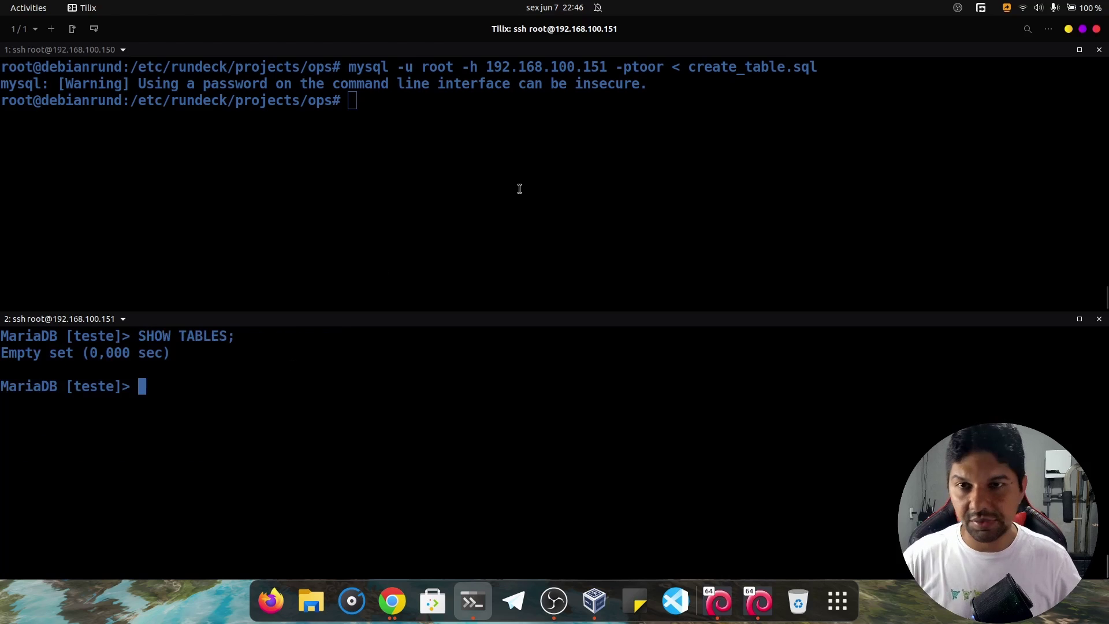
click(519, 188)
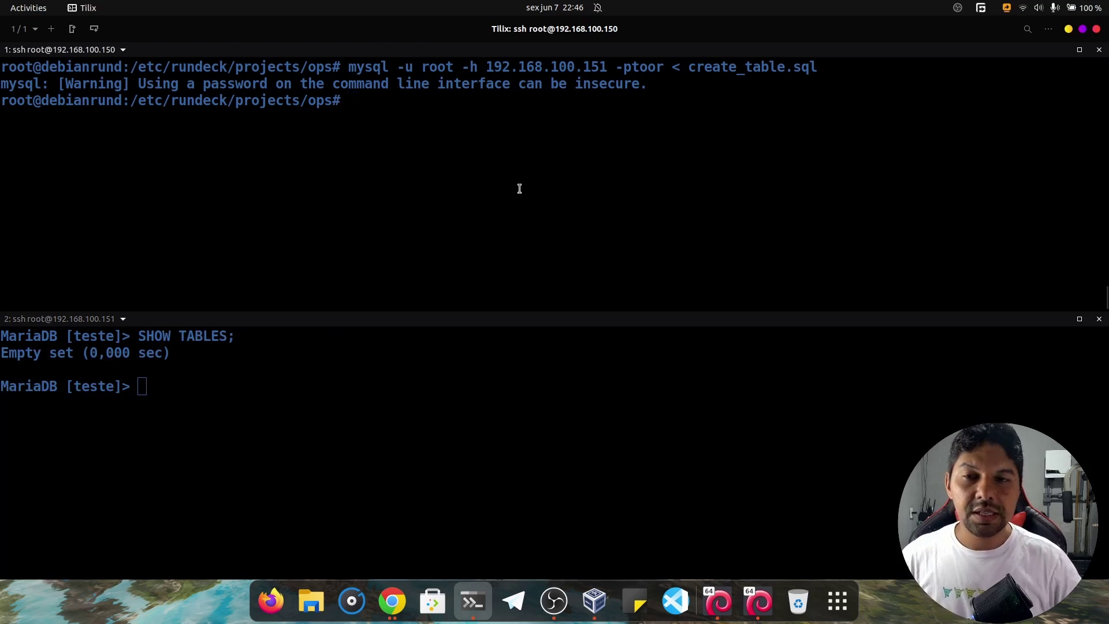
key(ctrl+l)
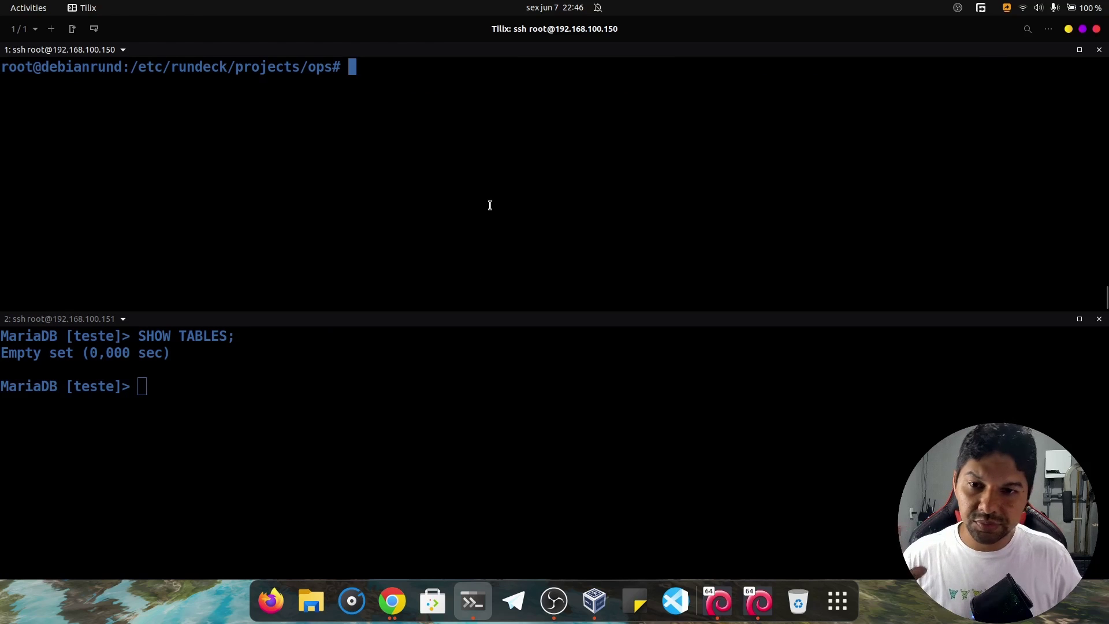
From Rundeck's Jobs page in Chrome, start a new job named Create Table.
click(393, 606)
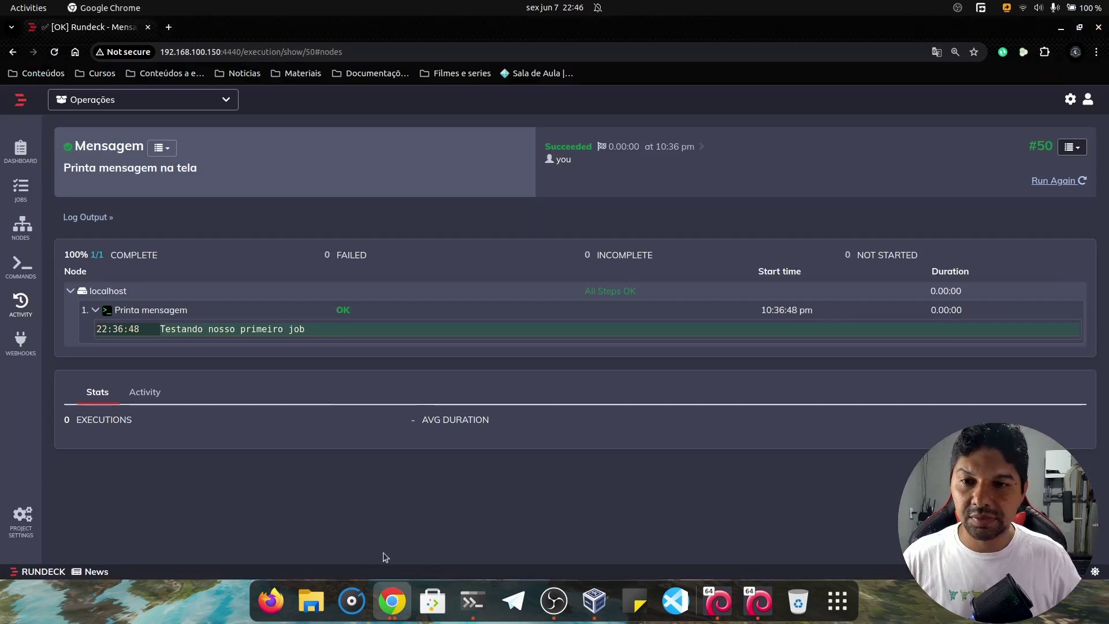
click(29, 192)
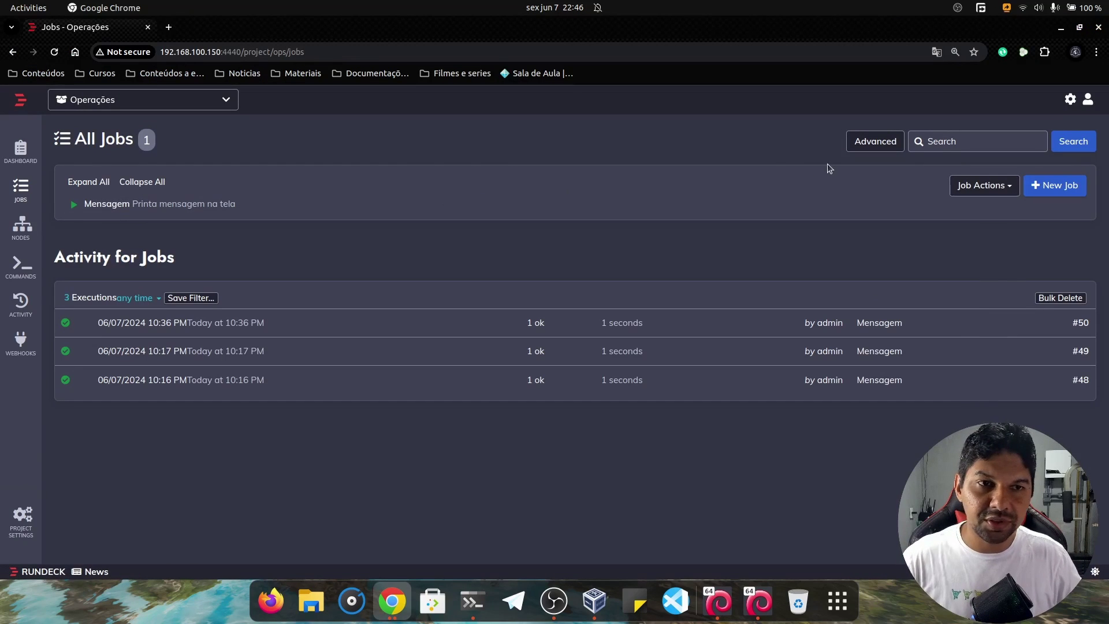
click(1039, 191)
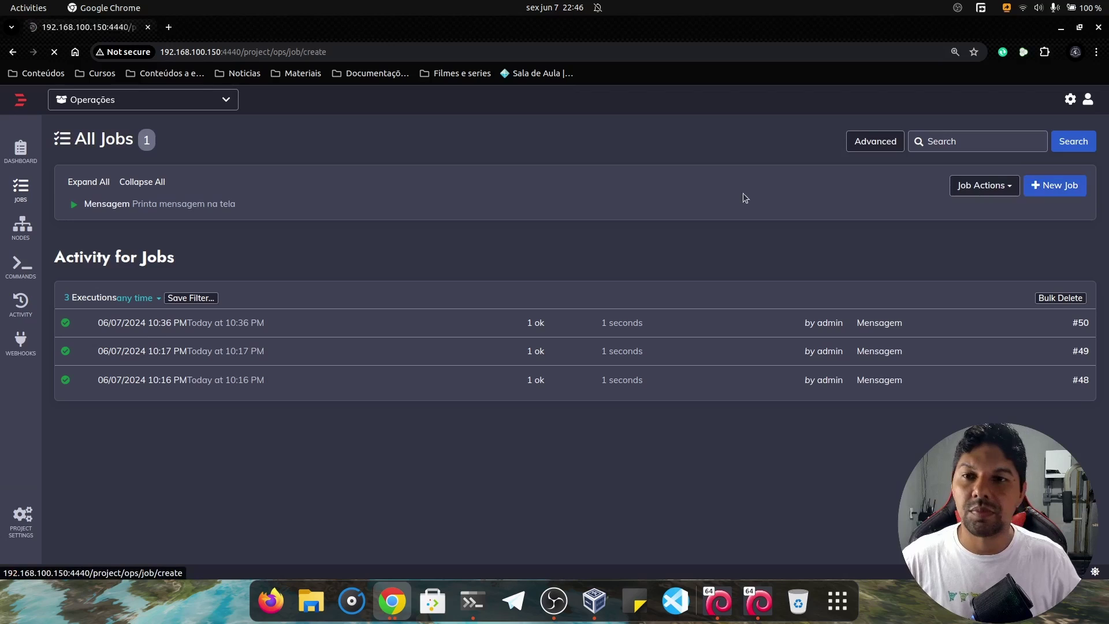
click(335, 210)
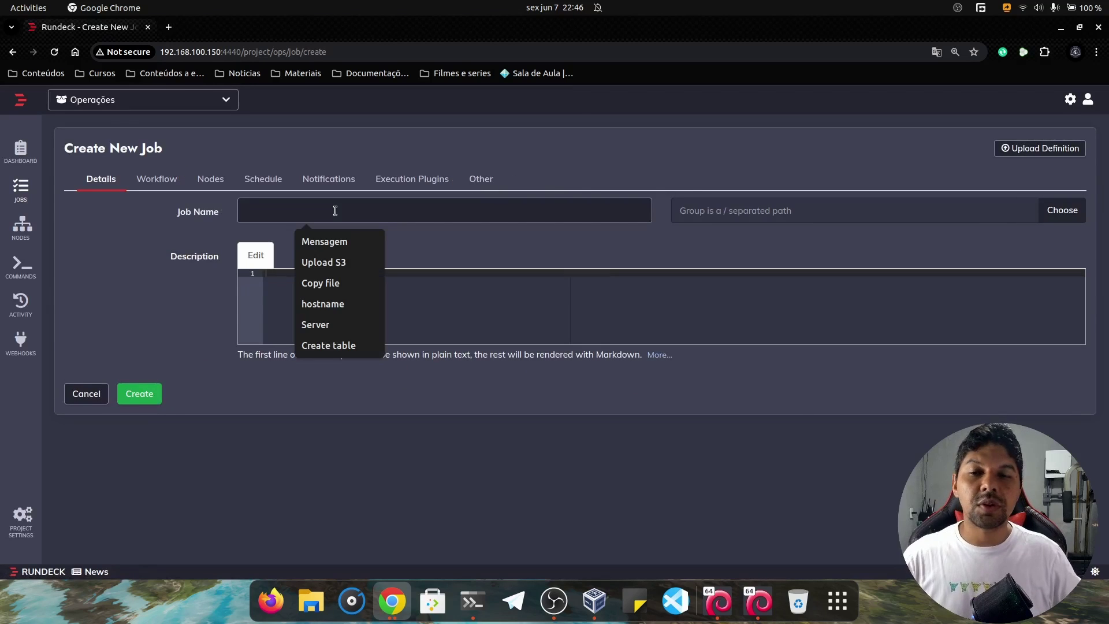
text(Cre)
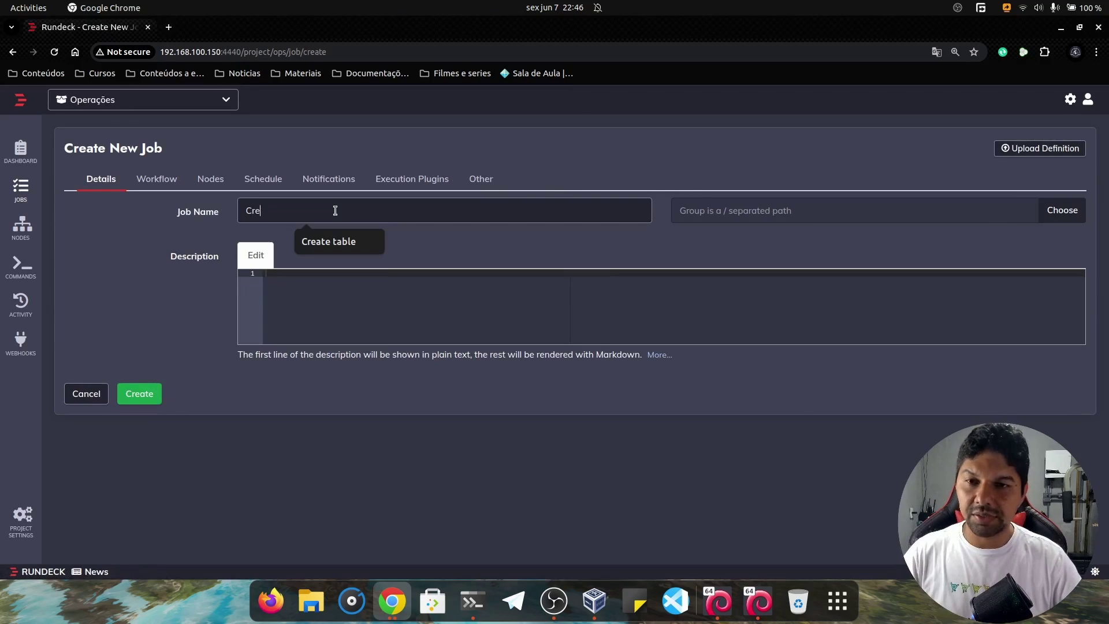
text(ate Tabl)
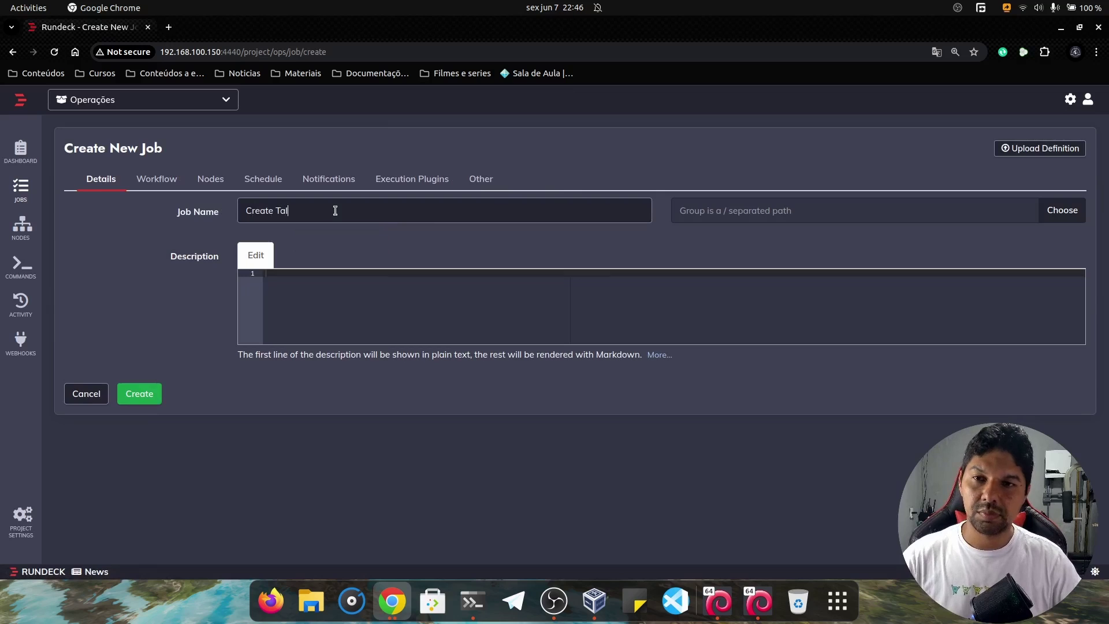
text(e)
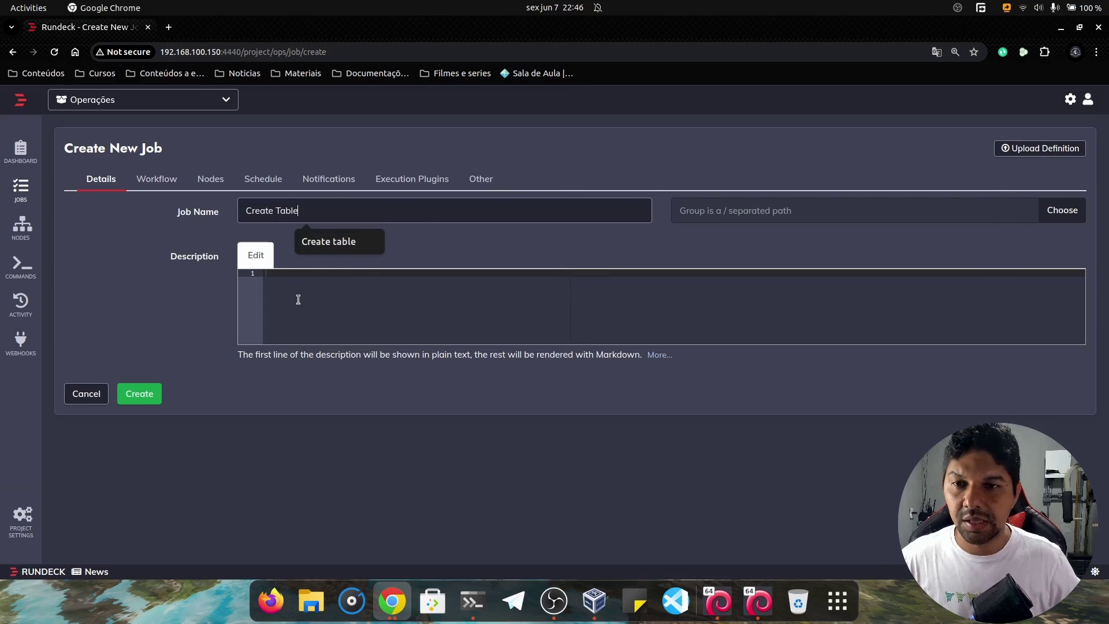
Enter description lines 'Cria tabela', '# Input de arquivo SQL', '# Ip do servidor do banco de dados'.
click(339, 279)
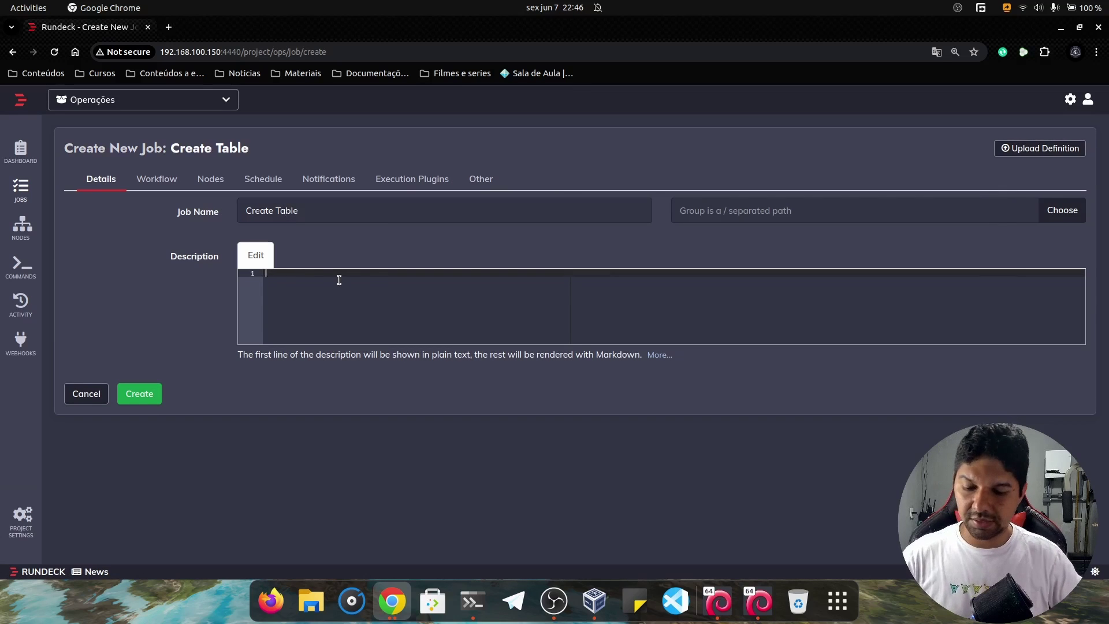
text(Cria tabela no mysql)
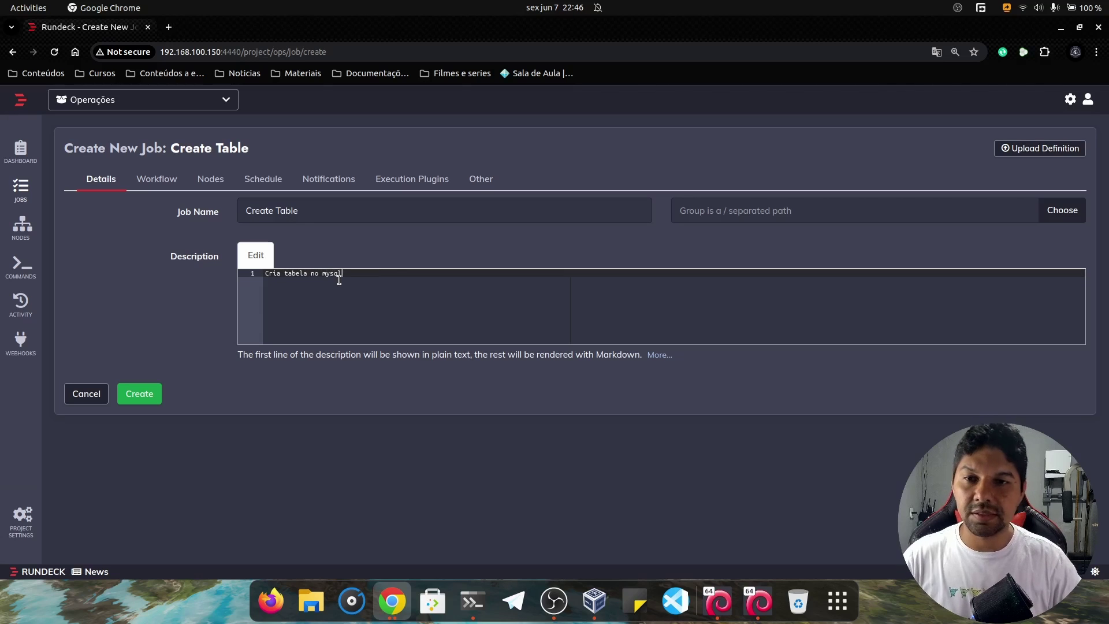
key(Return)
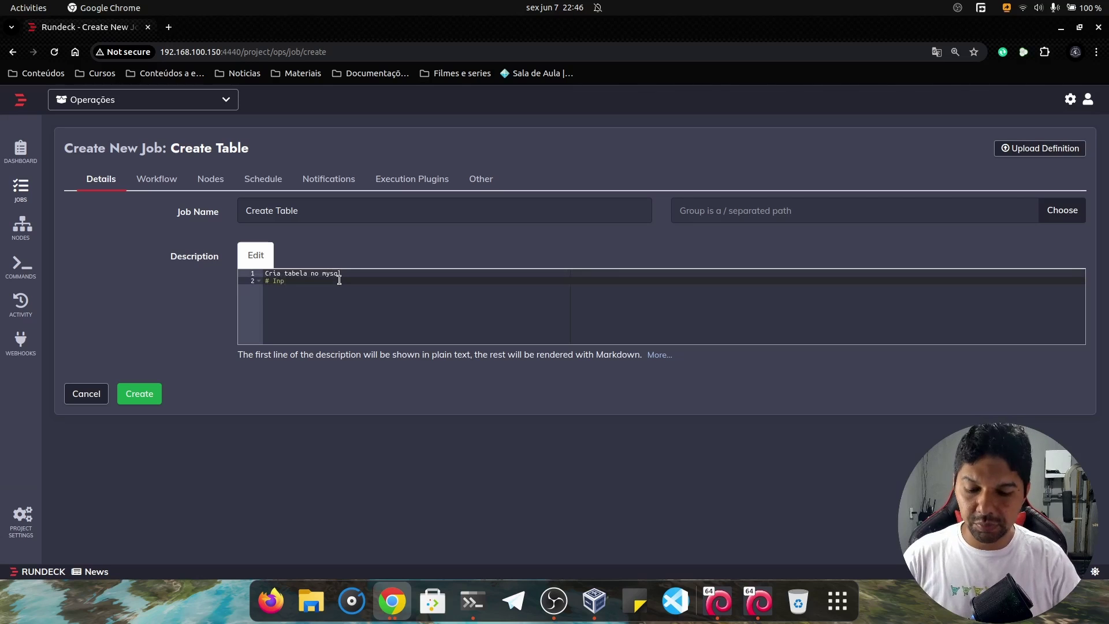
text(# Input de arq)
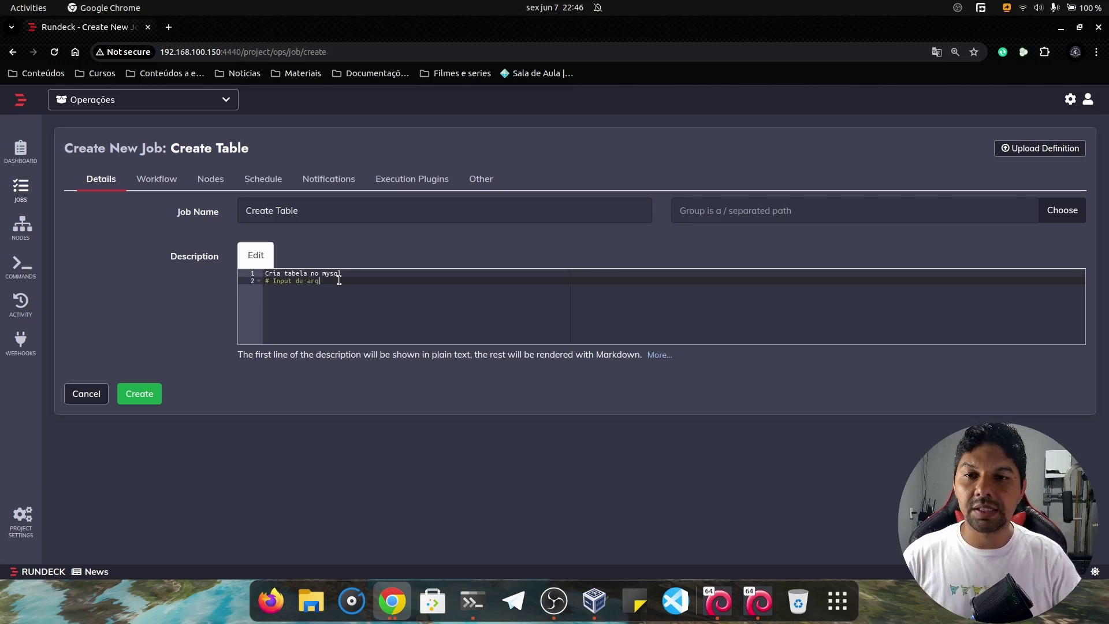
text(uivo SQL)
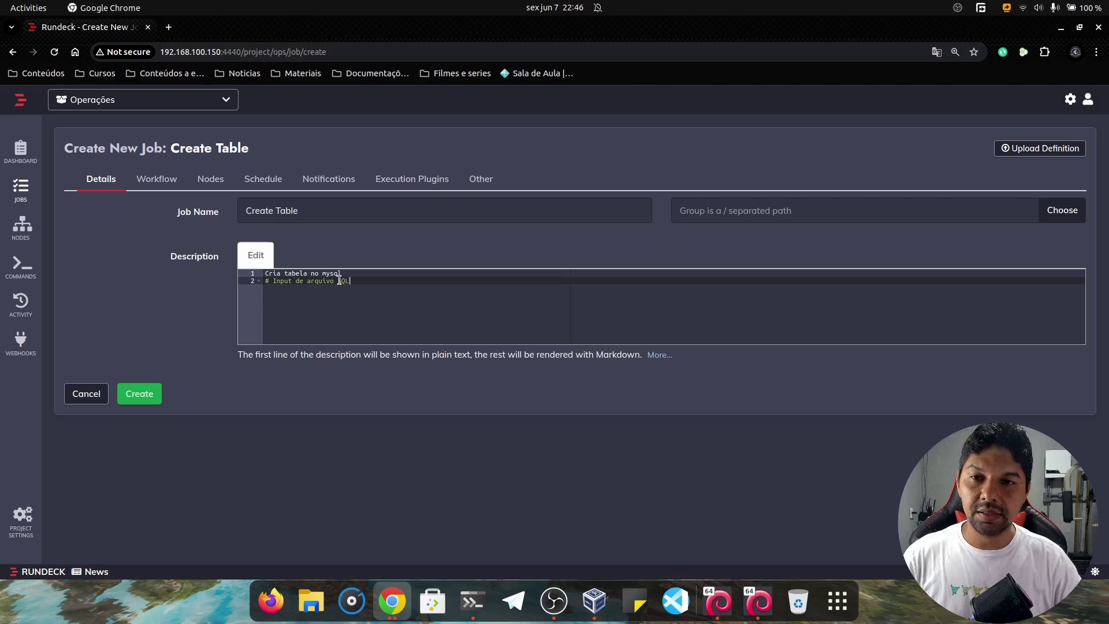
key(Return)
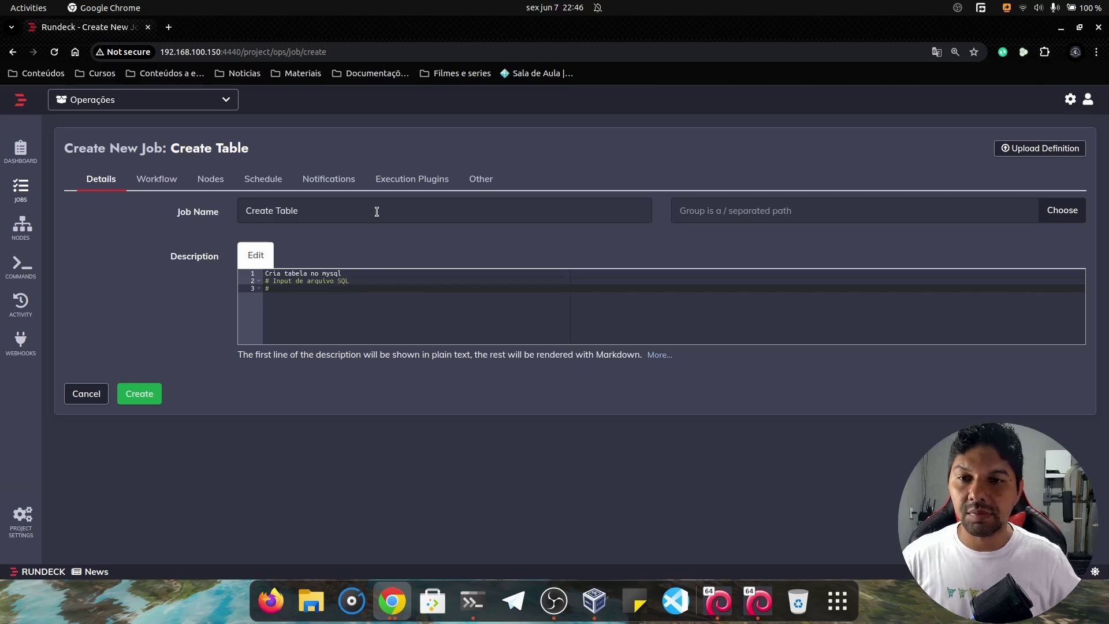
text(# Ip )
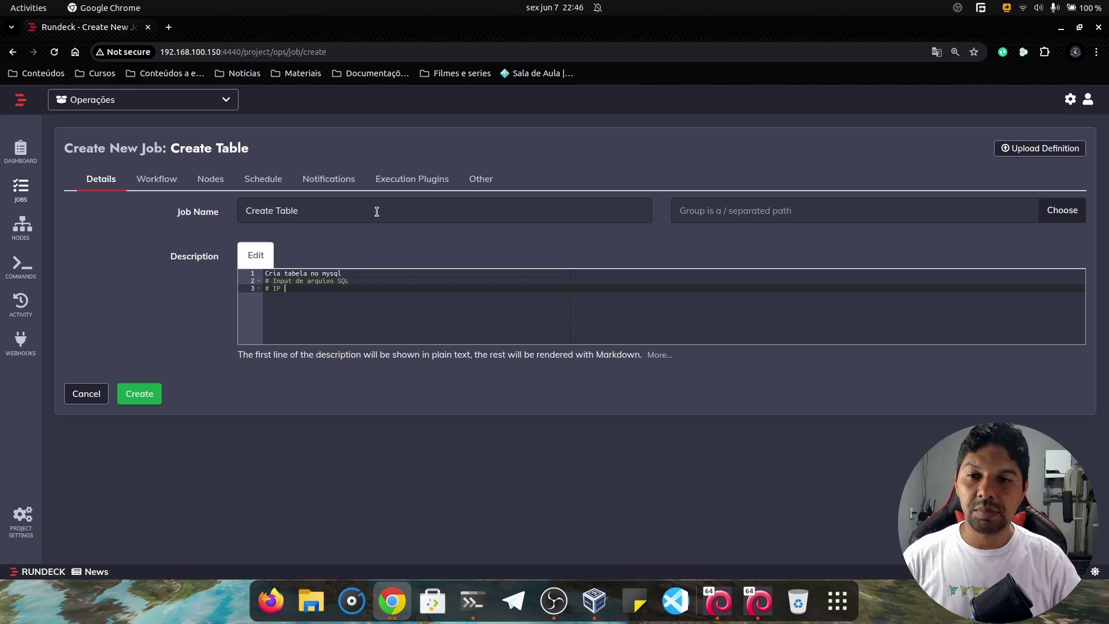
text(do se)
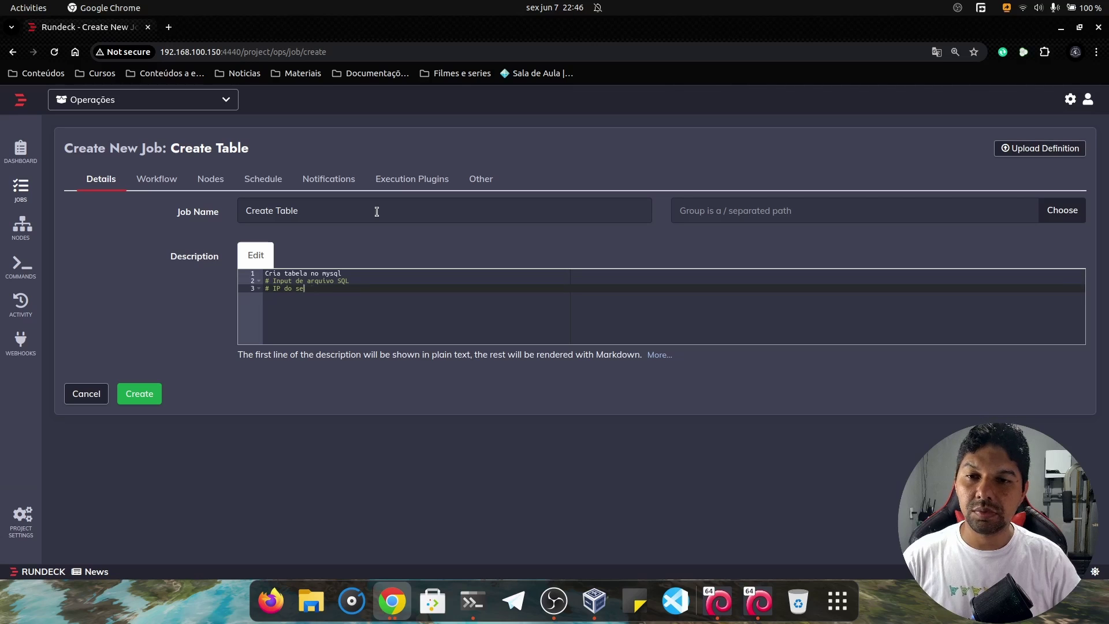
text(wrrvidor do ba)
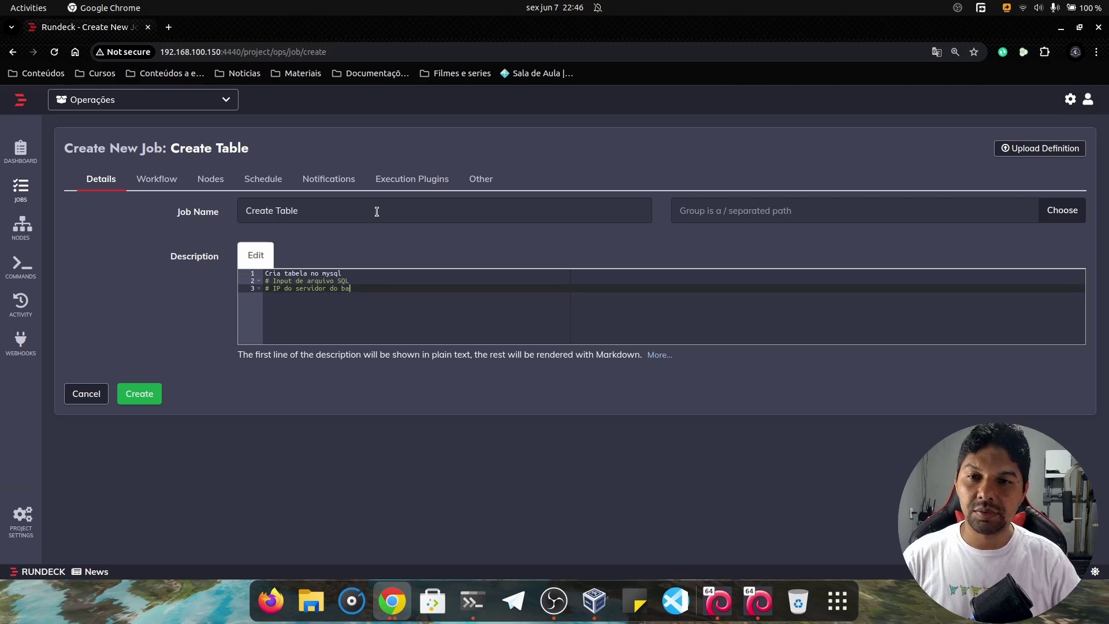
text(nco de dados)
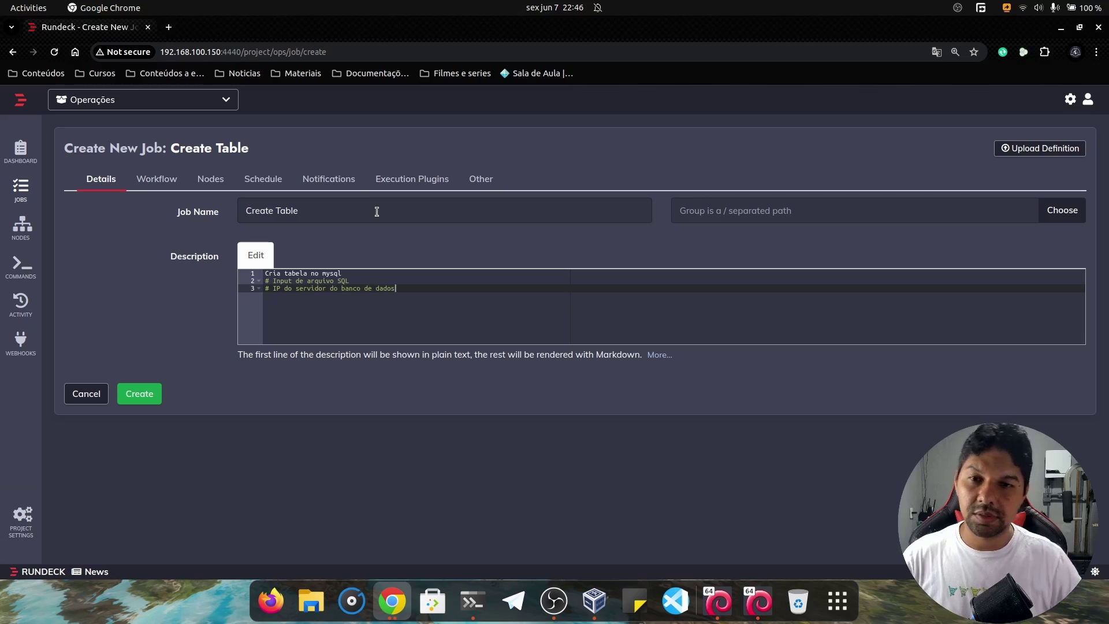
click(150, 182)
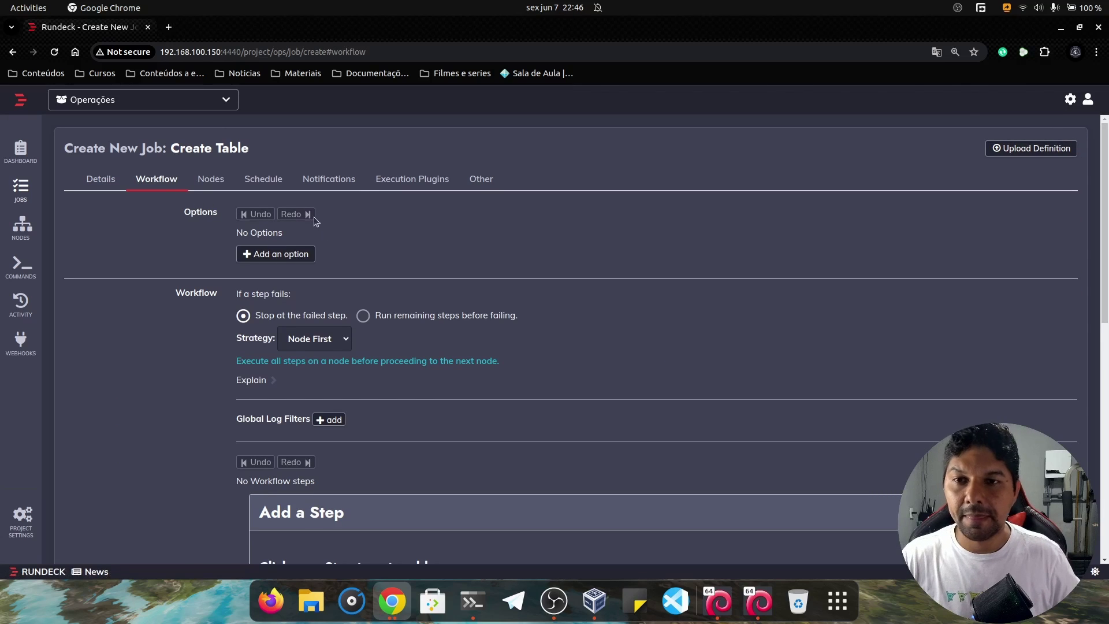
Add a new File-type job option named file_sql.
click(274, 255)
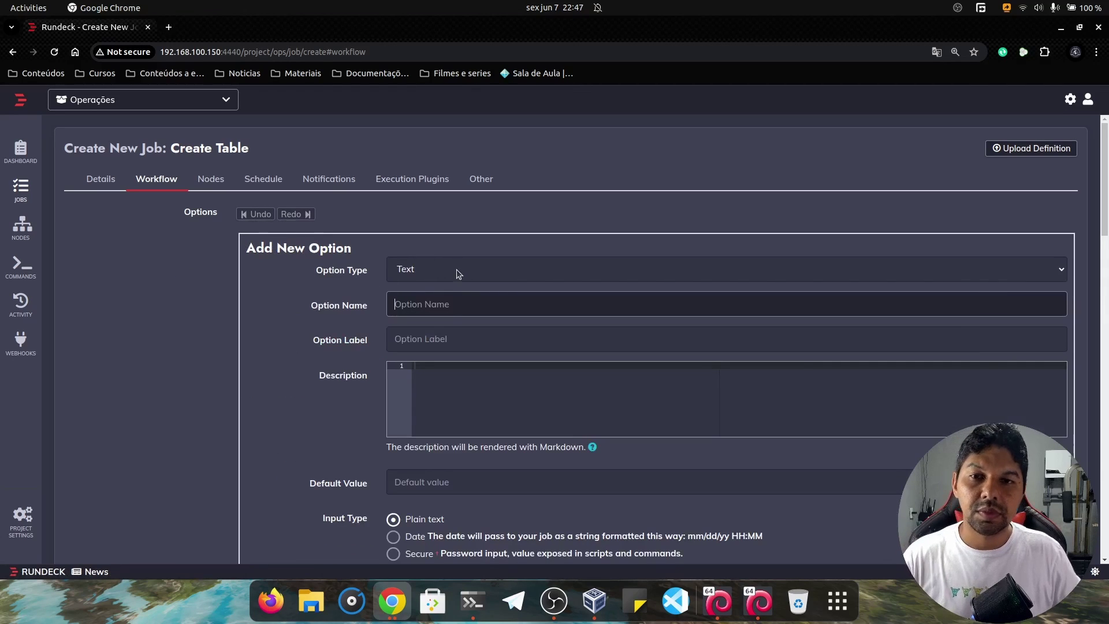
click(421, 272)
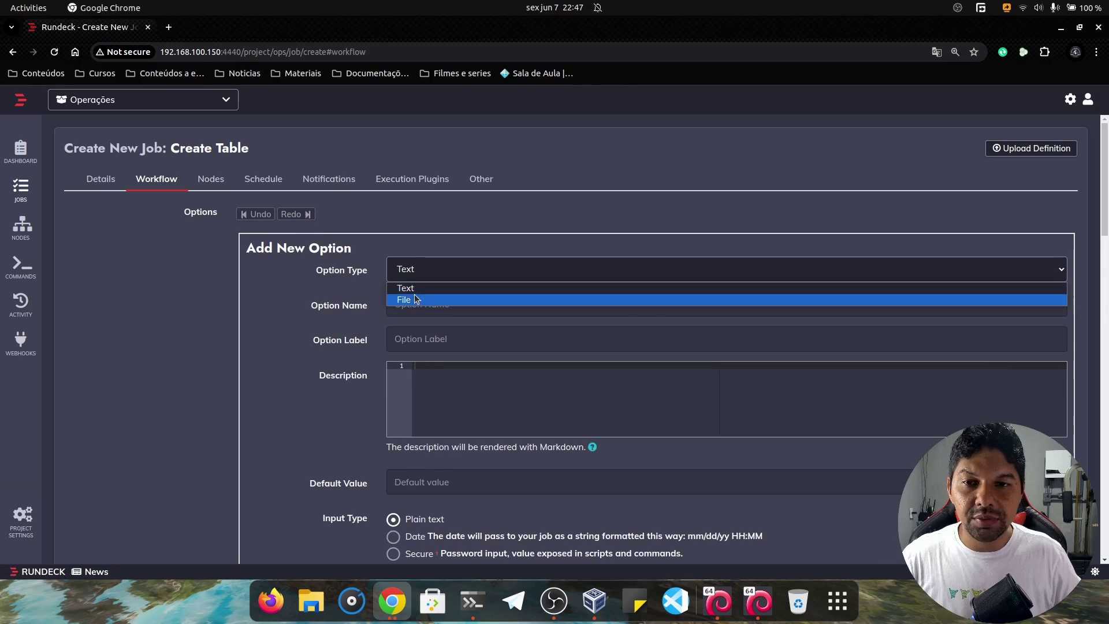
click(414, 295)
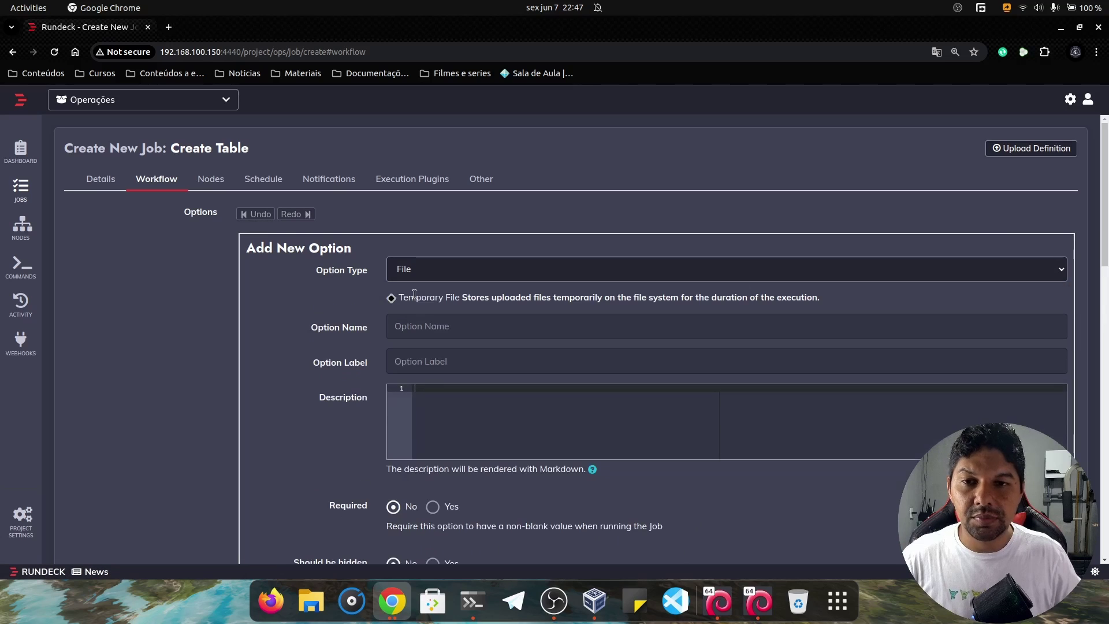
click(413, 327)
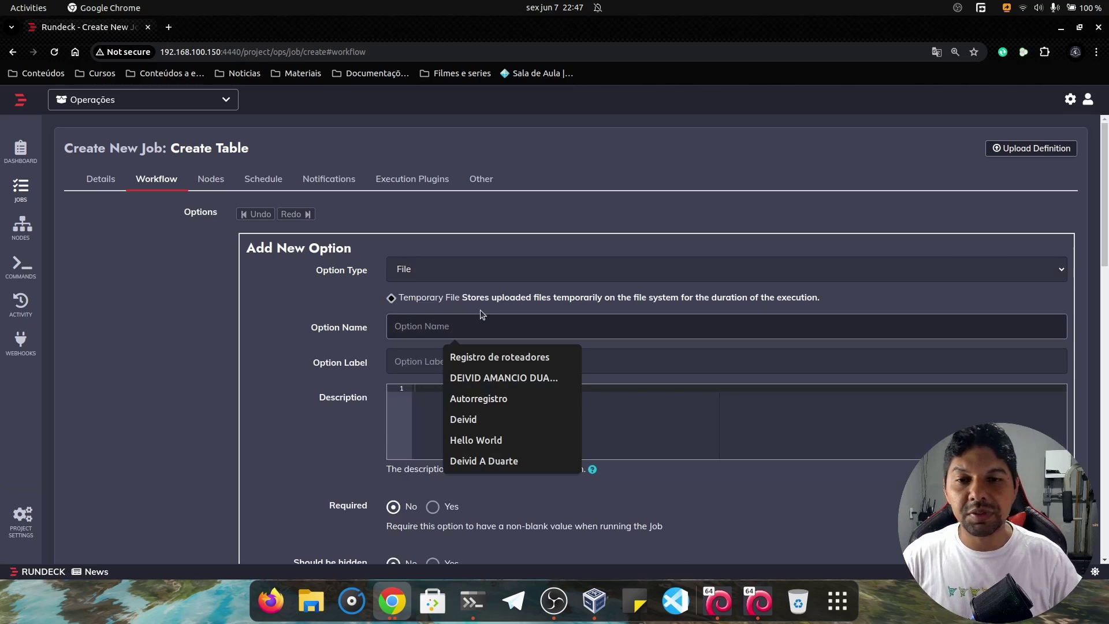
text(filke)
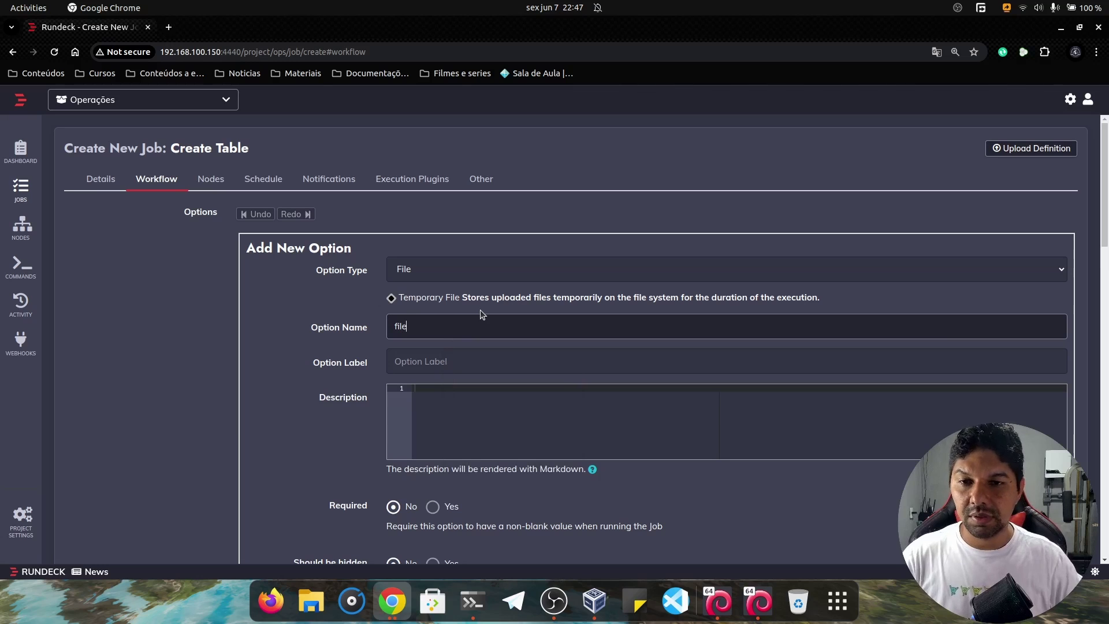
text(sql)
scroll(483, 315, down, 1)
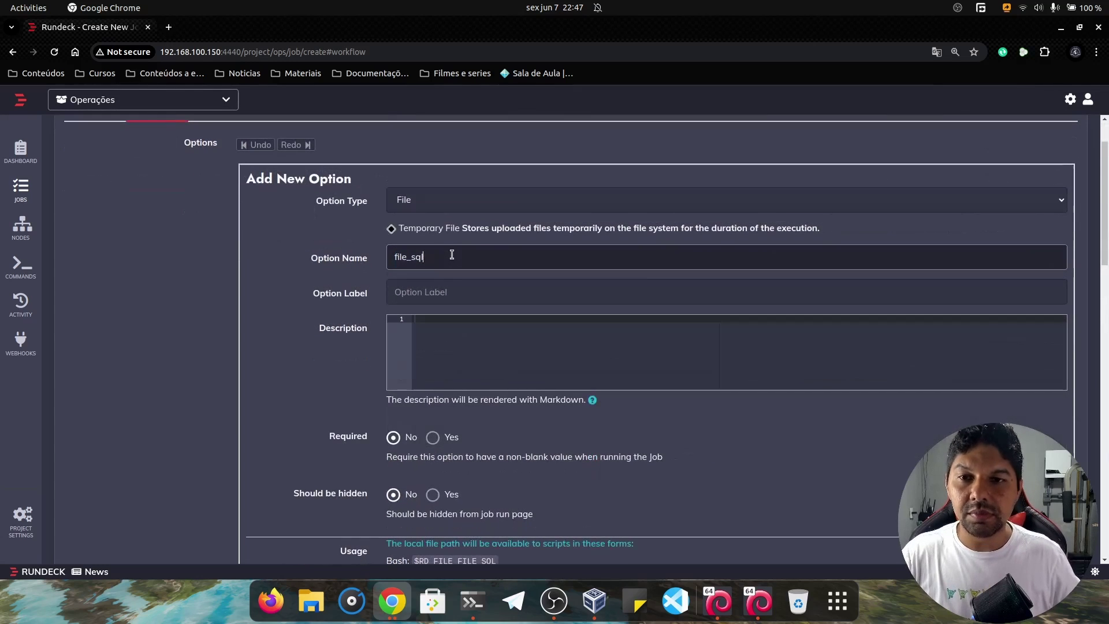
drag(450, 253, 375, 250)
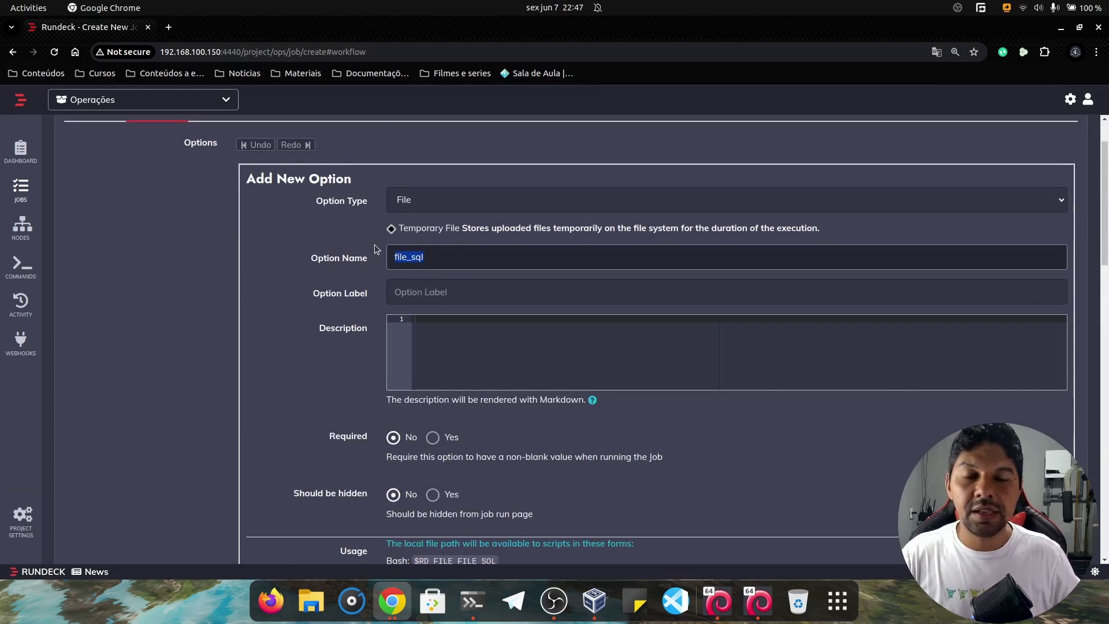
Label it 'Arquivo SQL', describe it 'Upload de arquivo sql', make it required, and save.
click(434, 292)
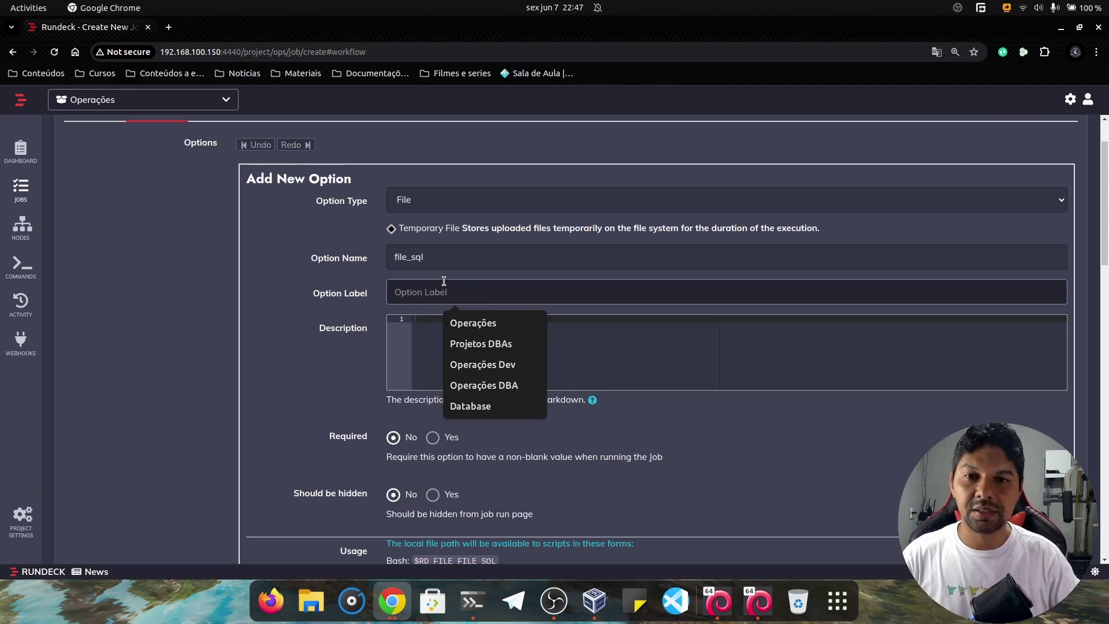
text(Arqu)
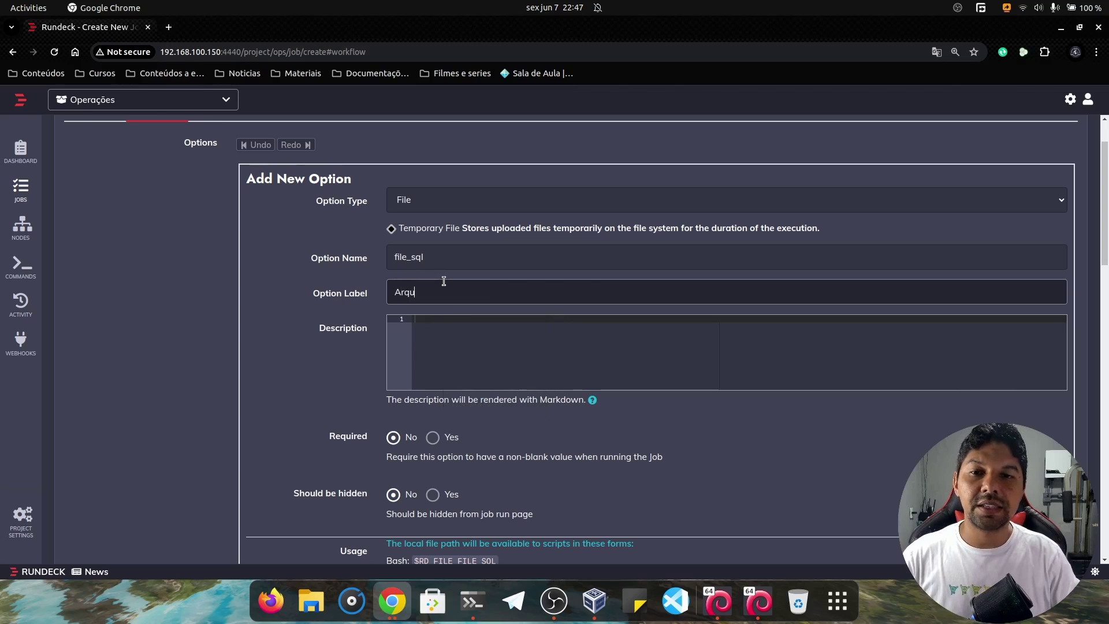
text(ivo SQ)
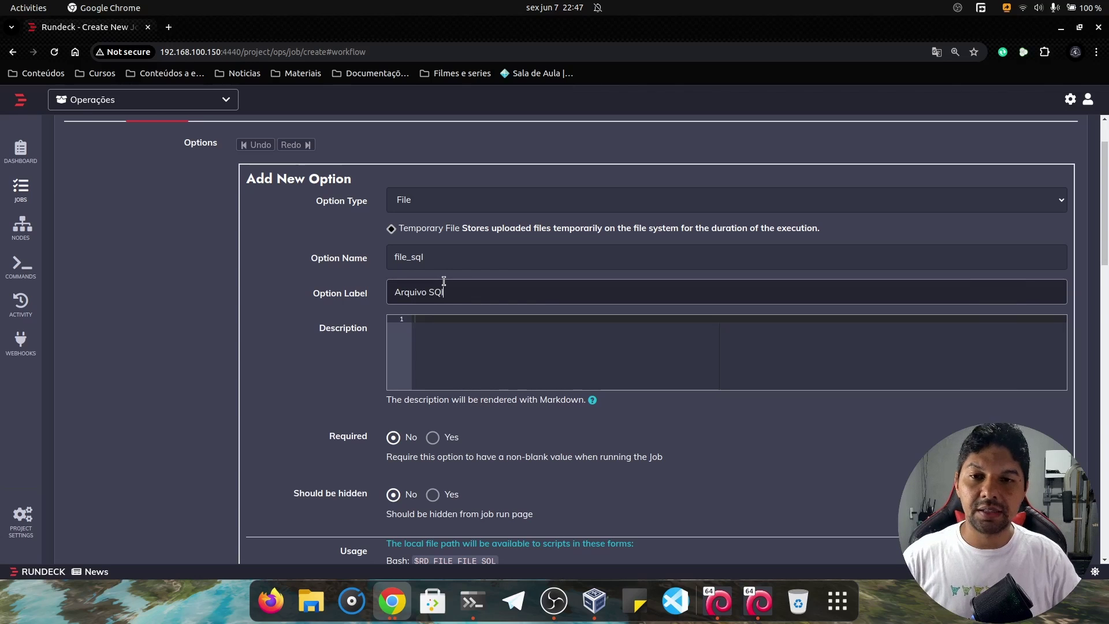
text(L)
click(433, 329)
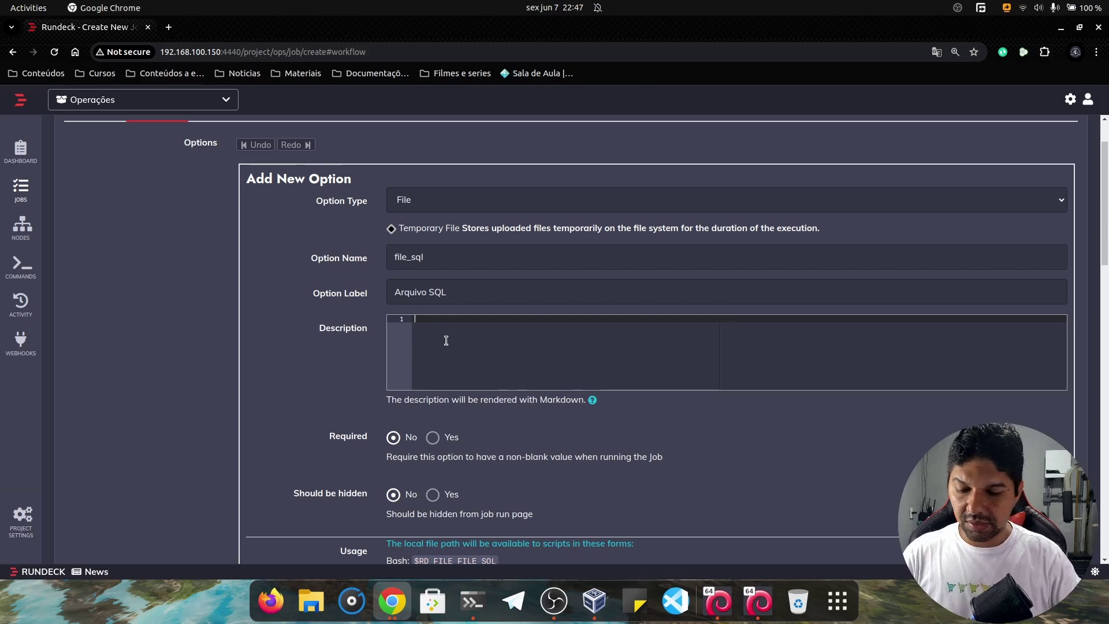
text(Upload )
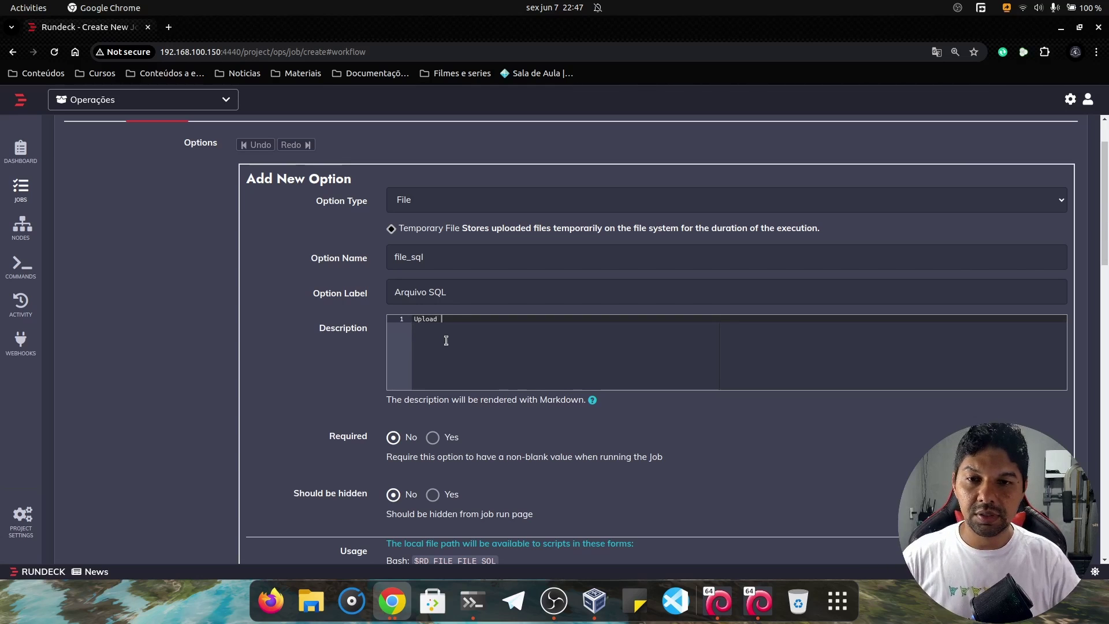
text(de arquivo )
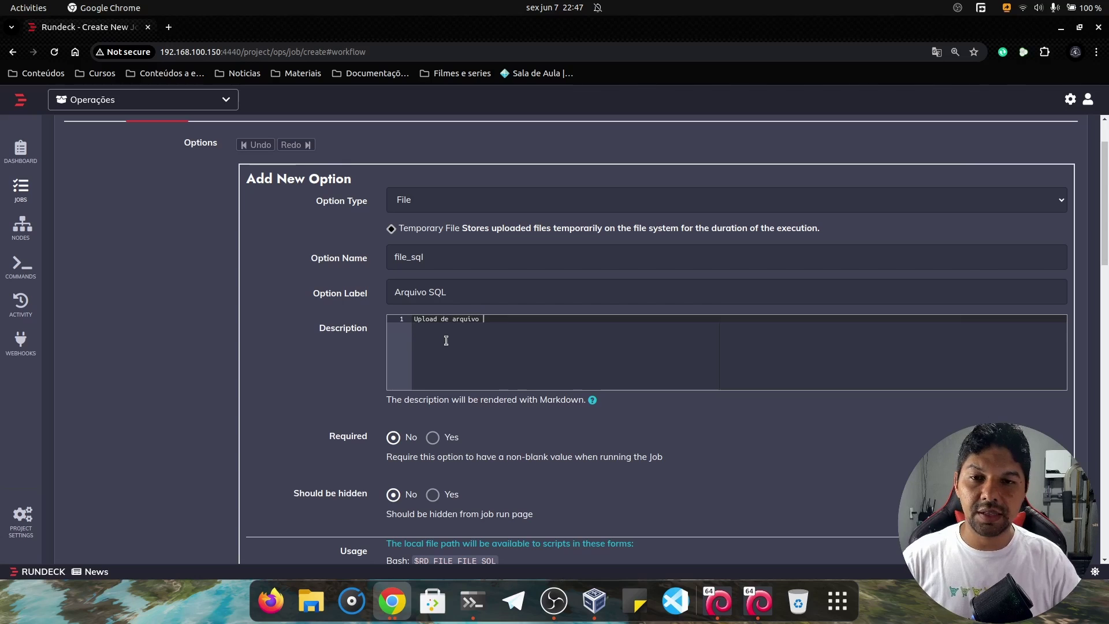
text(sql)
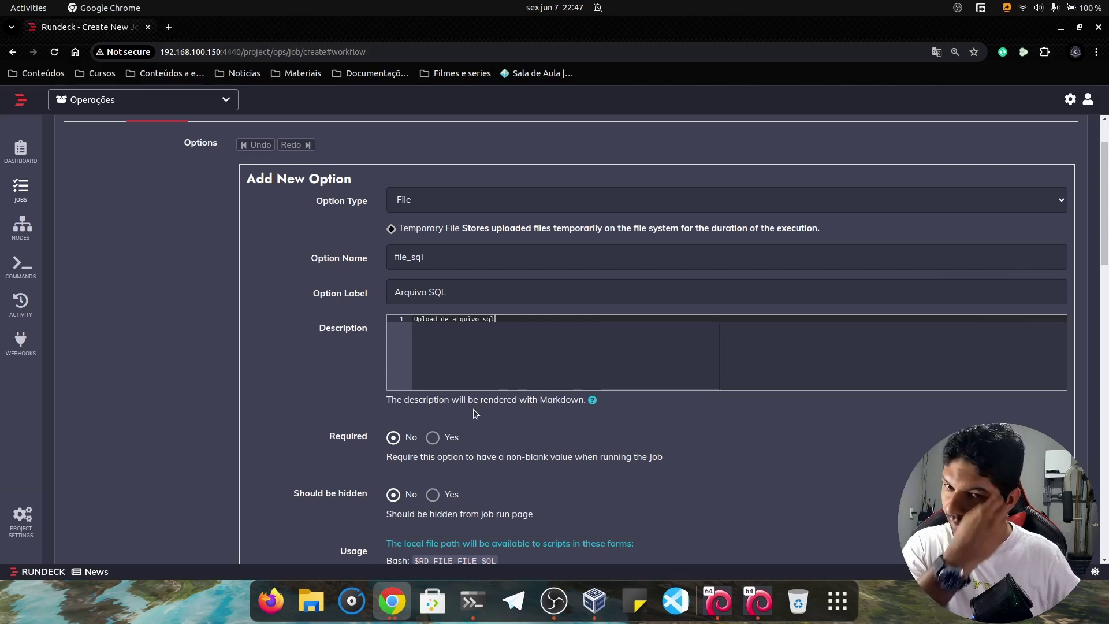
scroll(462, 410, down, 2)
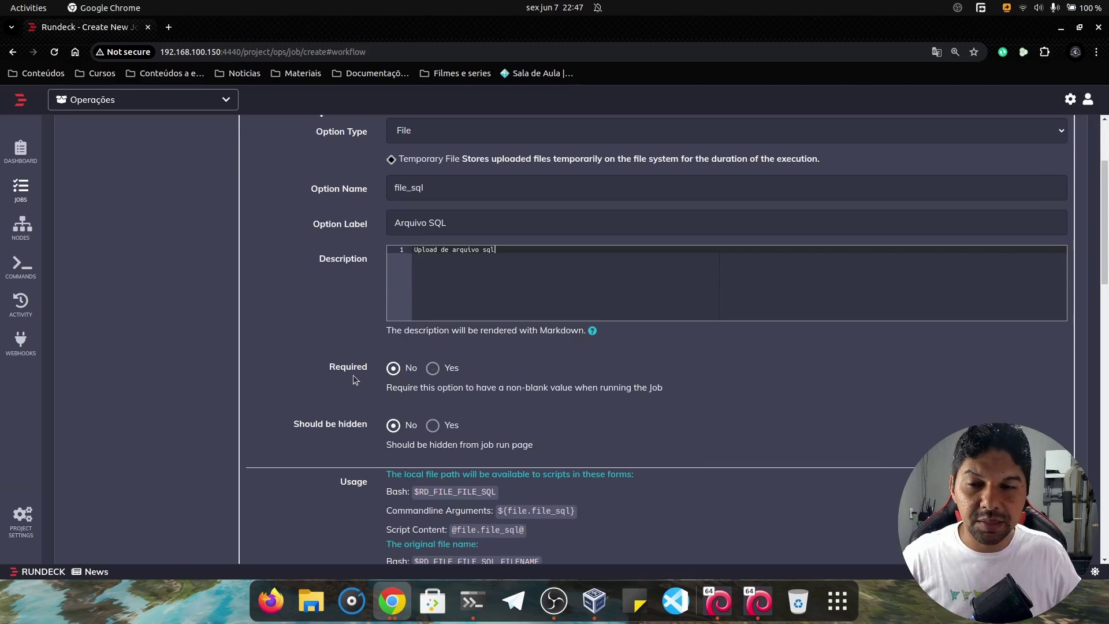
click(433, 368)
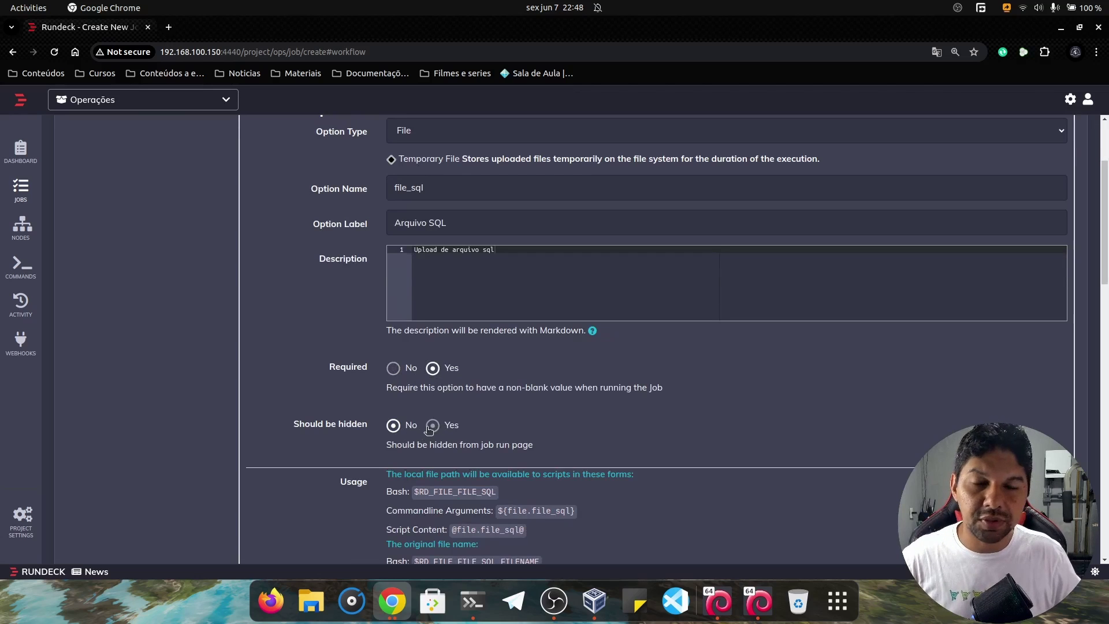
scroll(427, 412, down, 2)
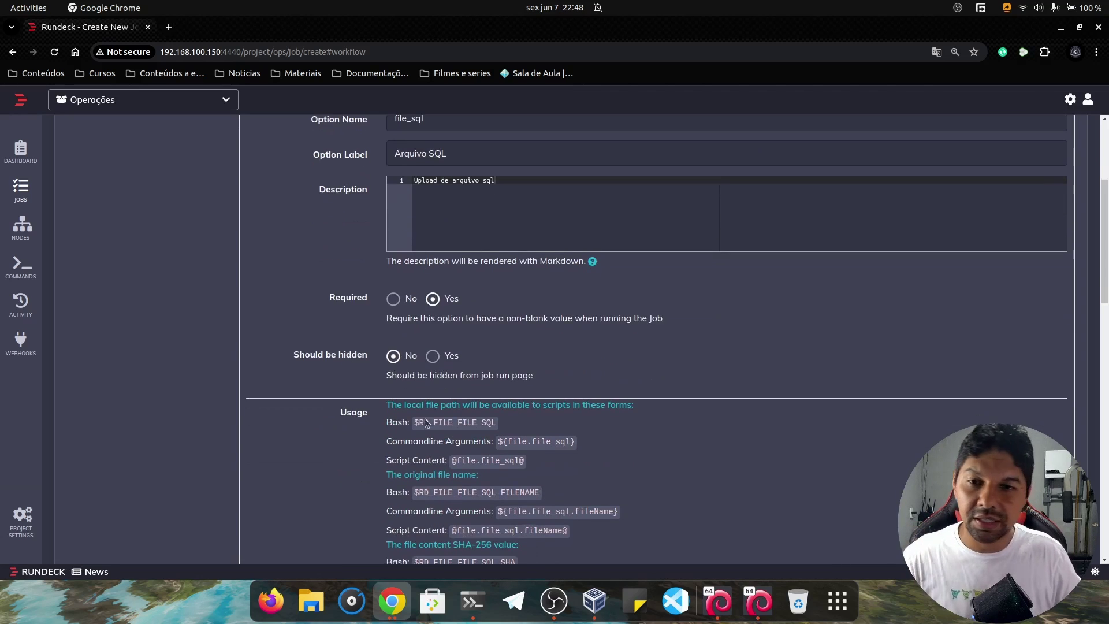
scroll(458, 383, down, 4)
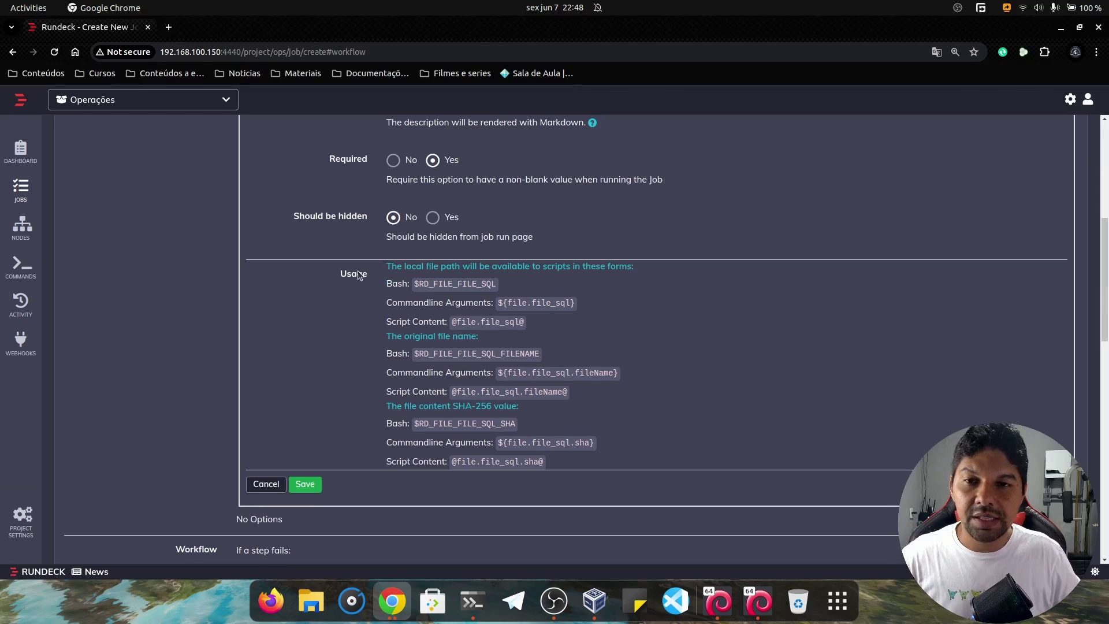
drag(328, 267, 567, 463)
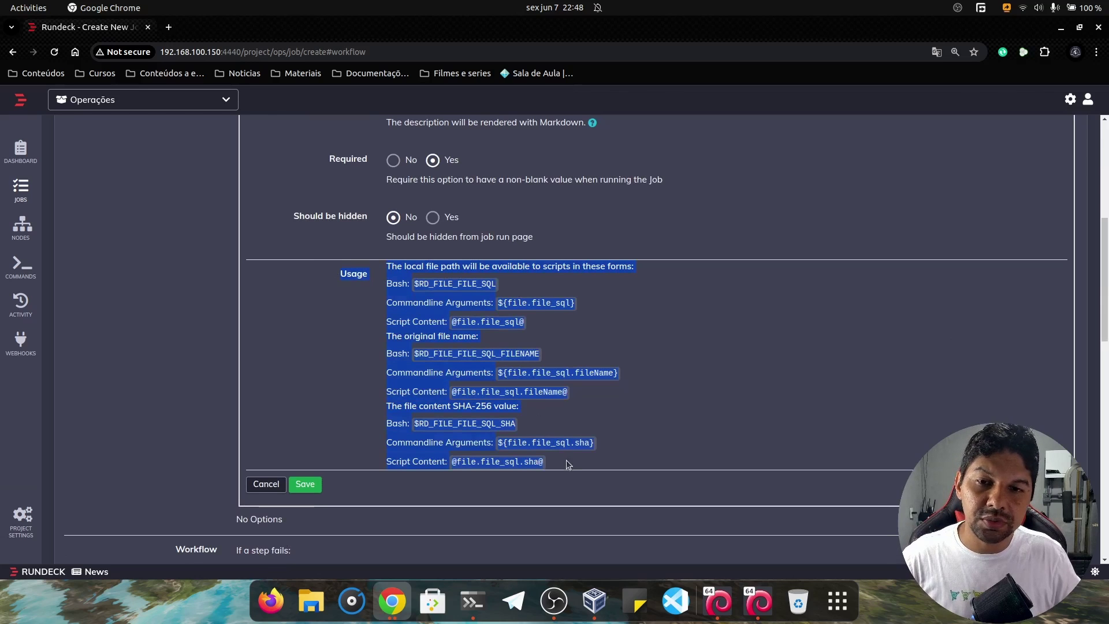
scroll(472, 376, down, 4)
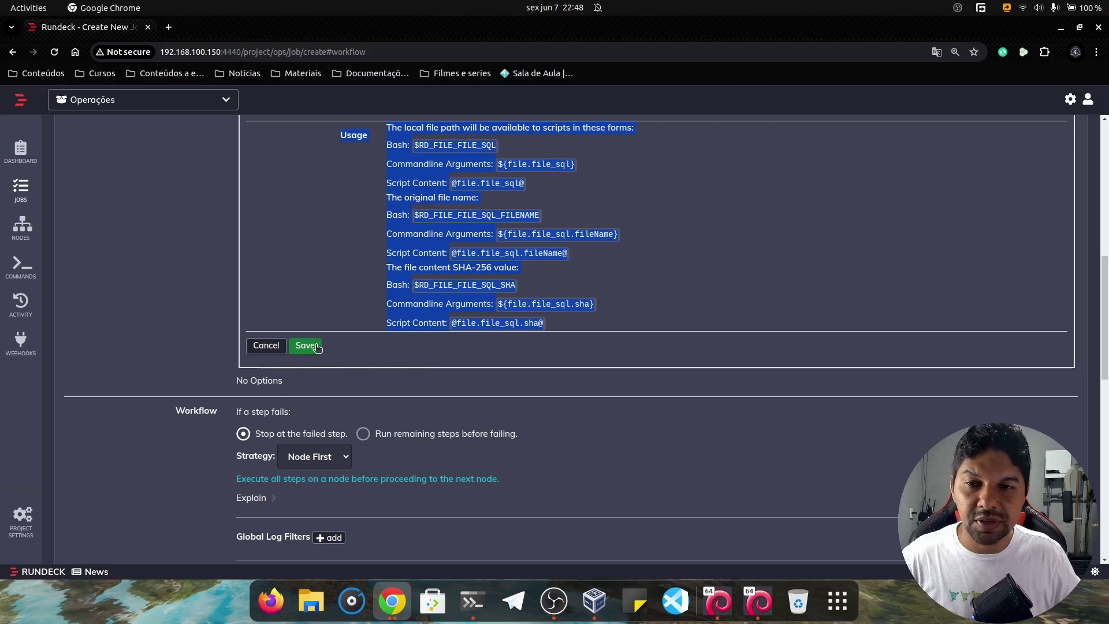
click(305, 345)
Add option ip_banco labelled 'IP do Banco de dados', starting description 'Insira o IP do banco de dados'.
scroll(381, 363, up, 9)
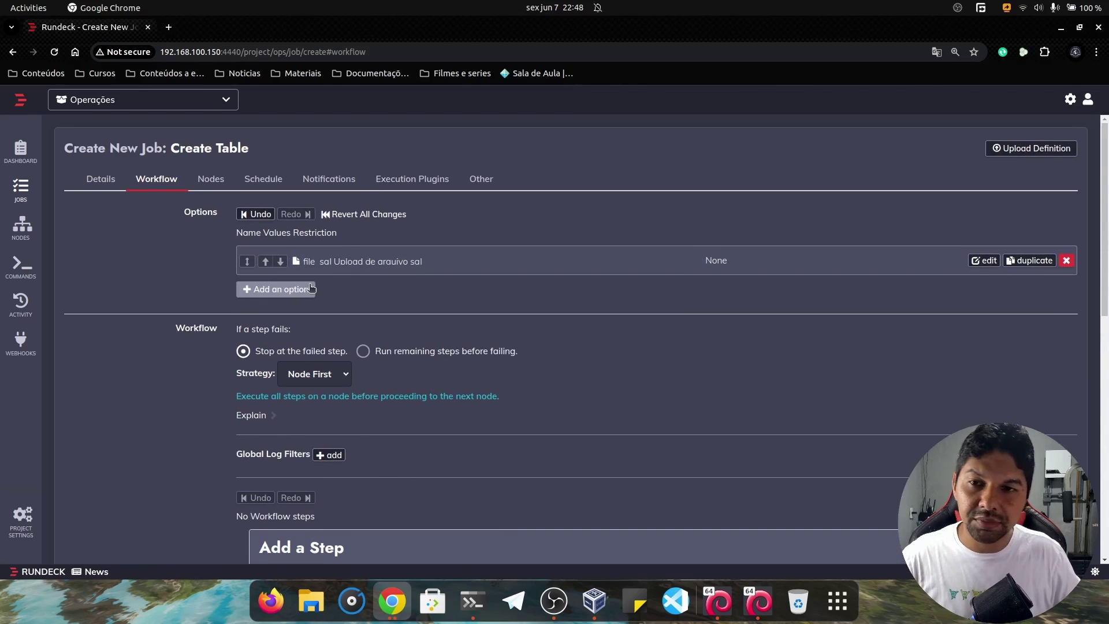
click(281, 291)
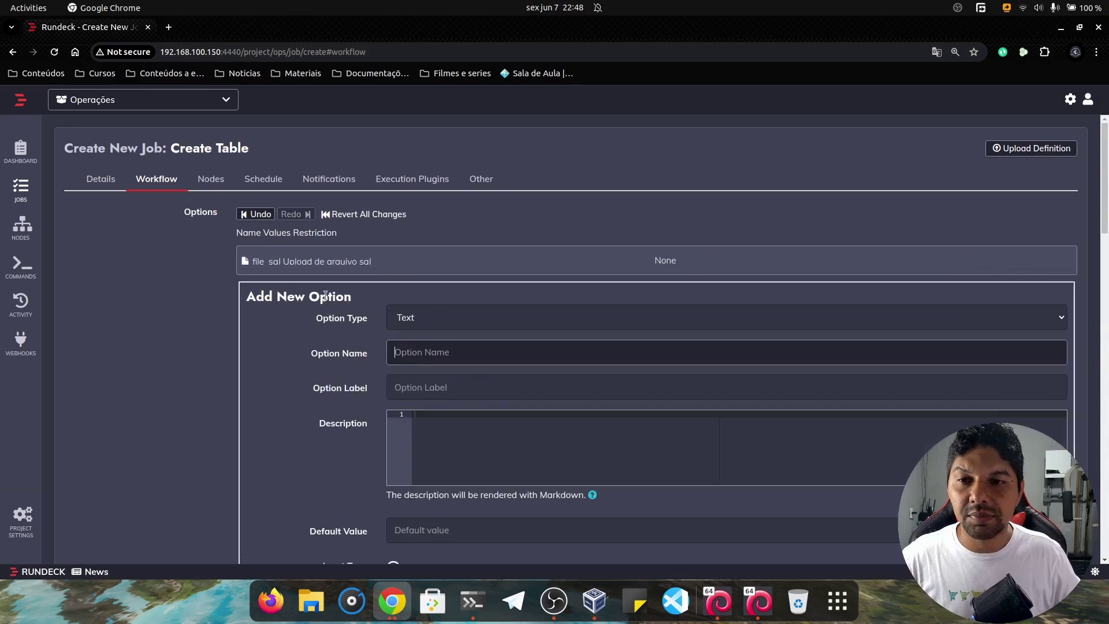
click(434, 351)
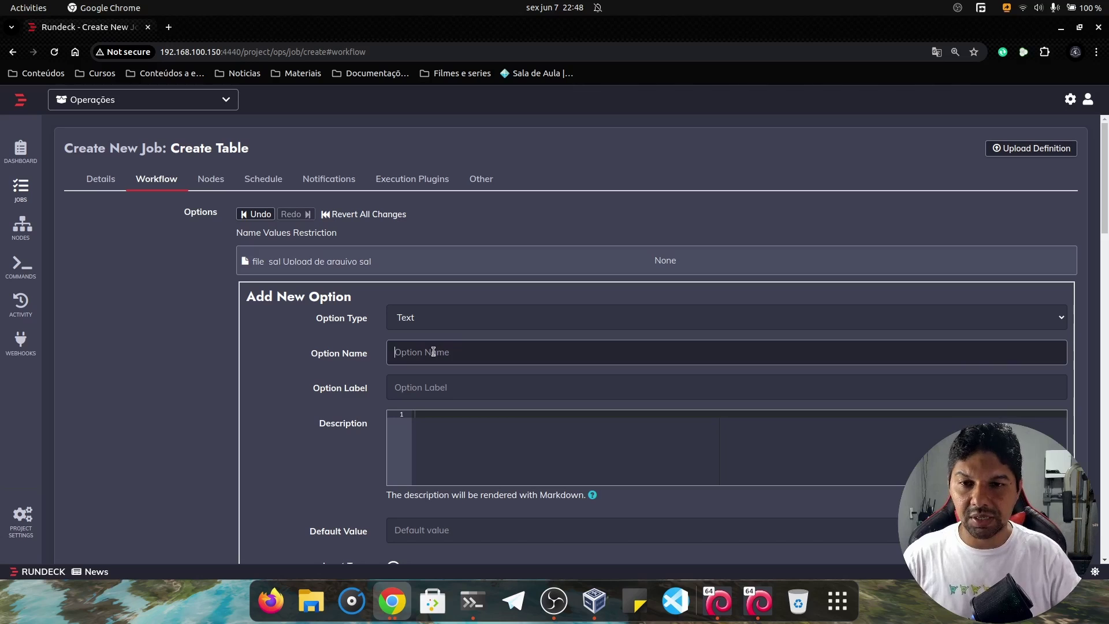
text(ip_b)
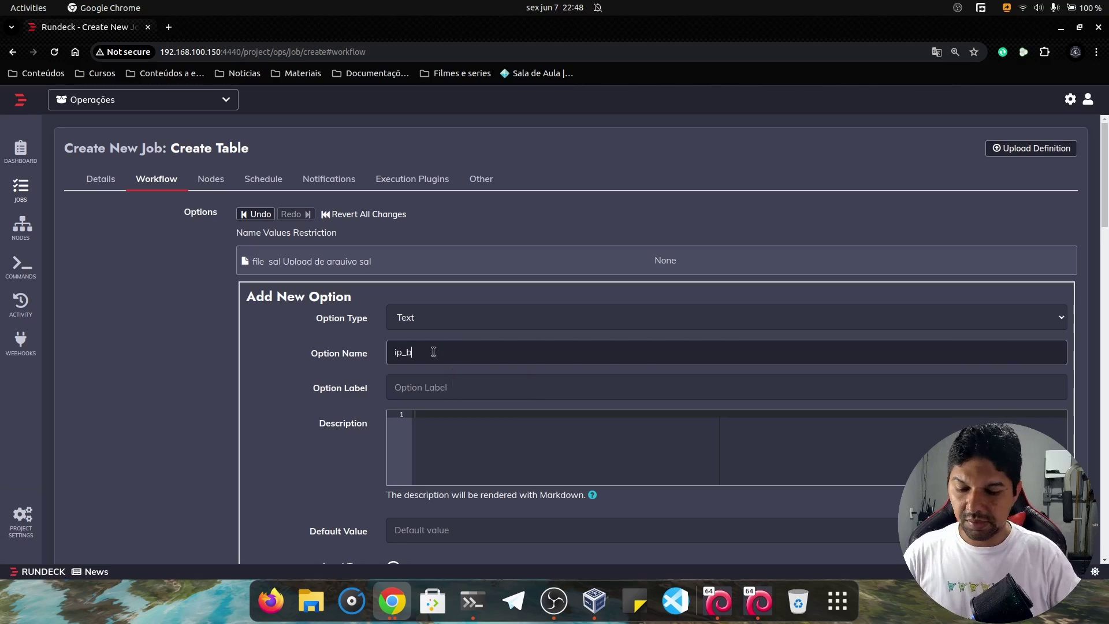
text(anco)
click(474, 388)
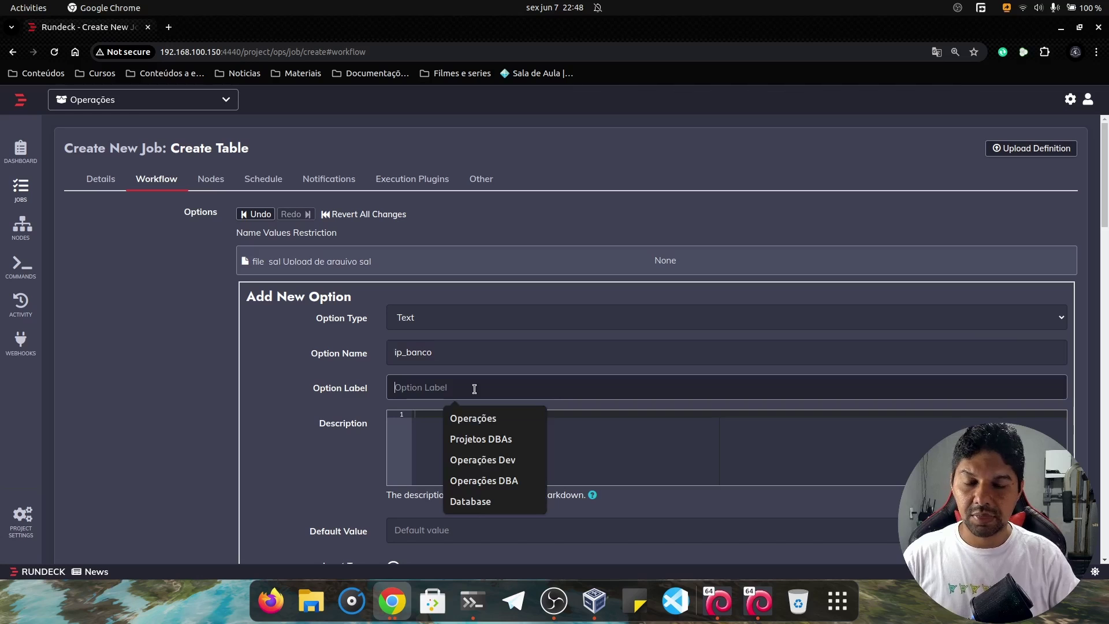
text(IP d)
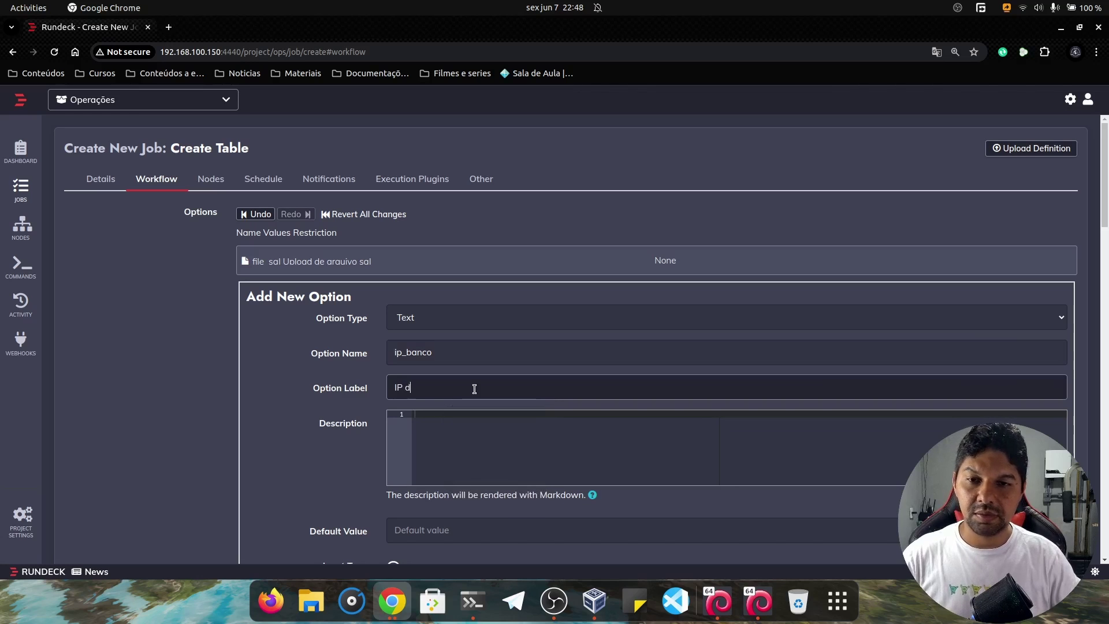
text(o Banco de dados)
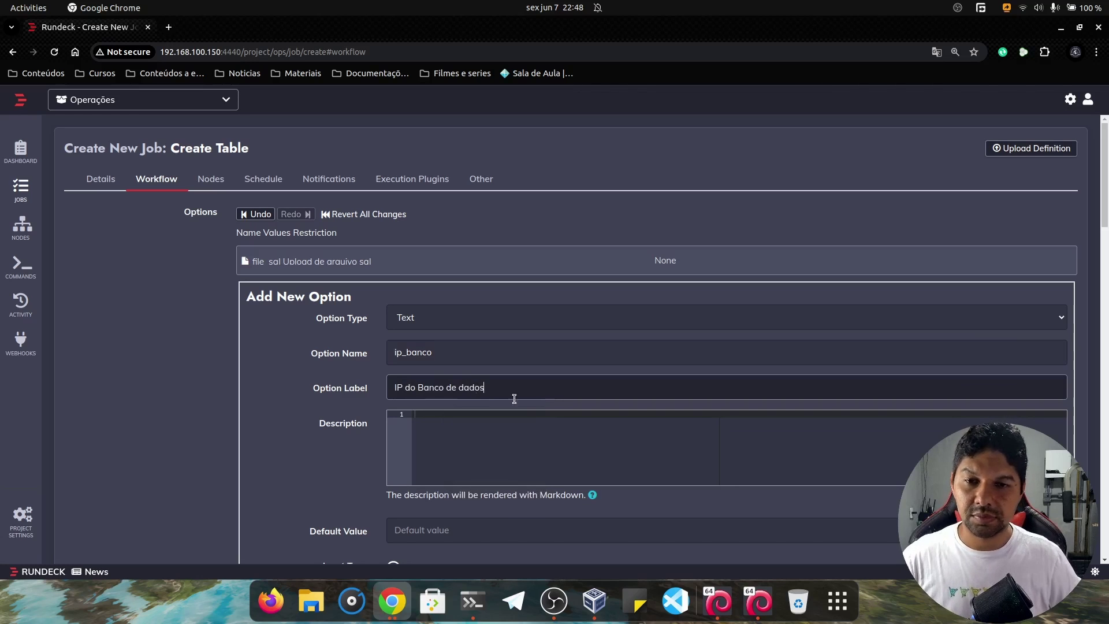
click(514, 446)
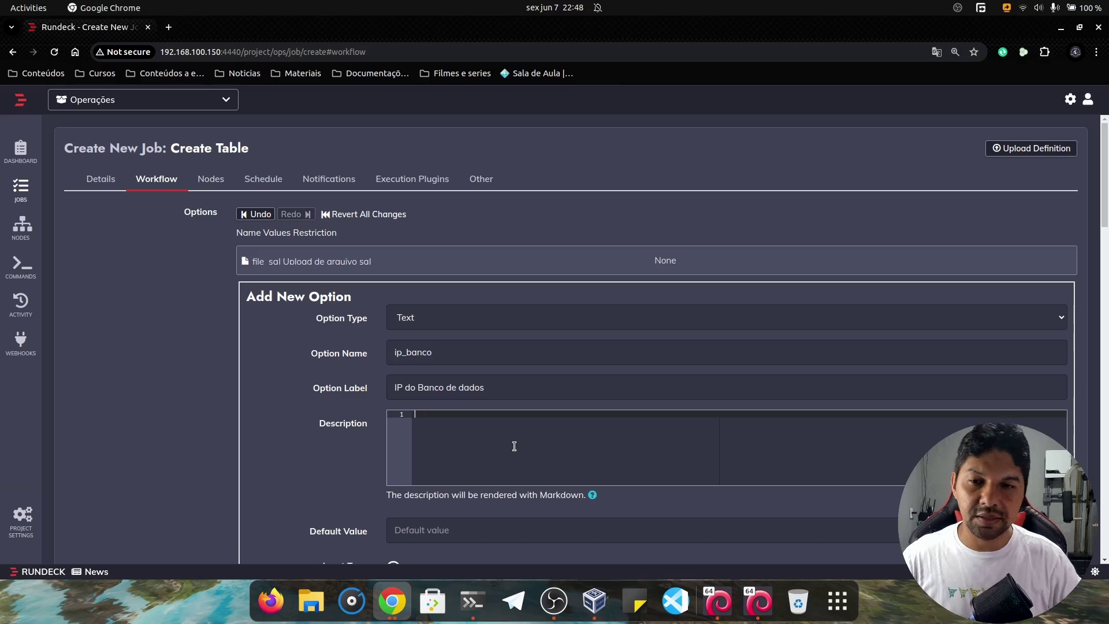
text(Insira o IP do banco)
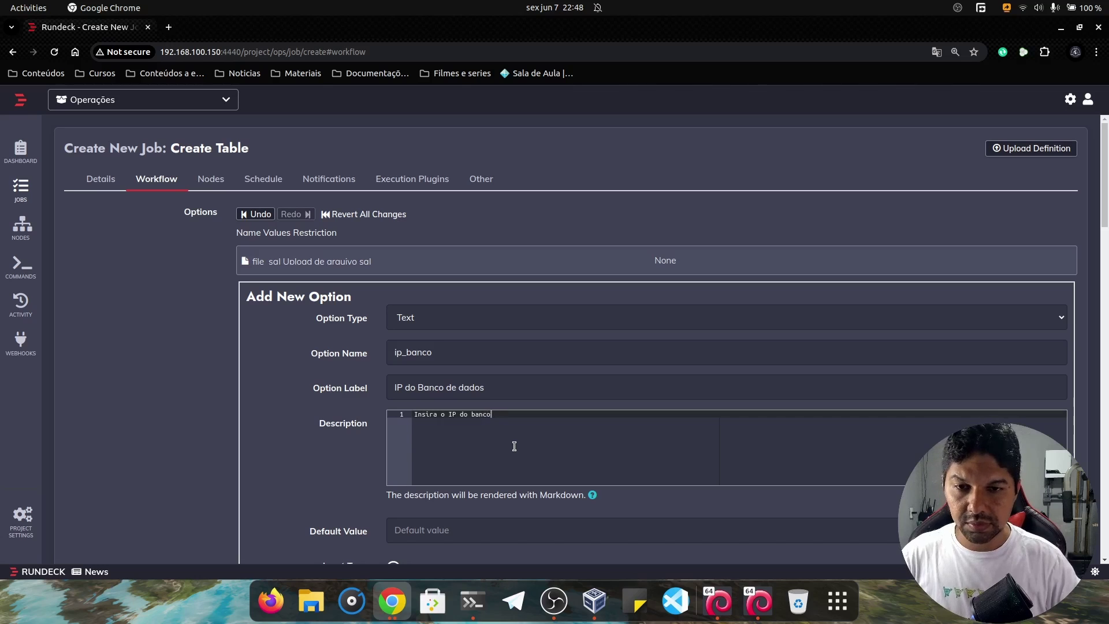
Give ip_banco default value 192.168.100.151, make it required, and save the option.
text(dados)
scroll(514, 446, down, 5)
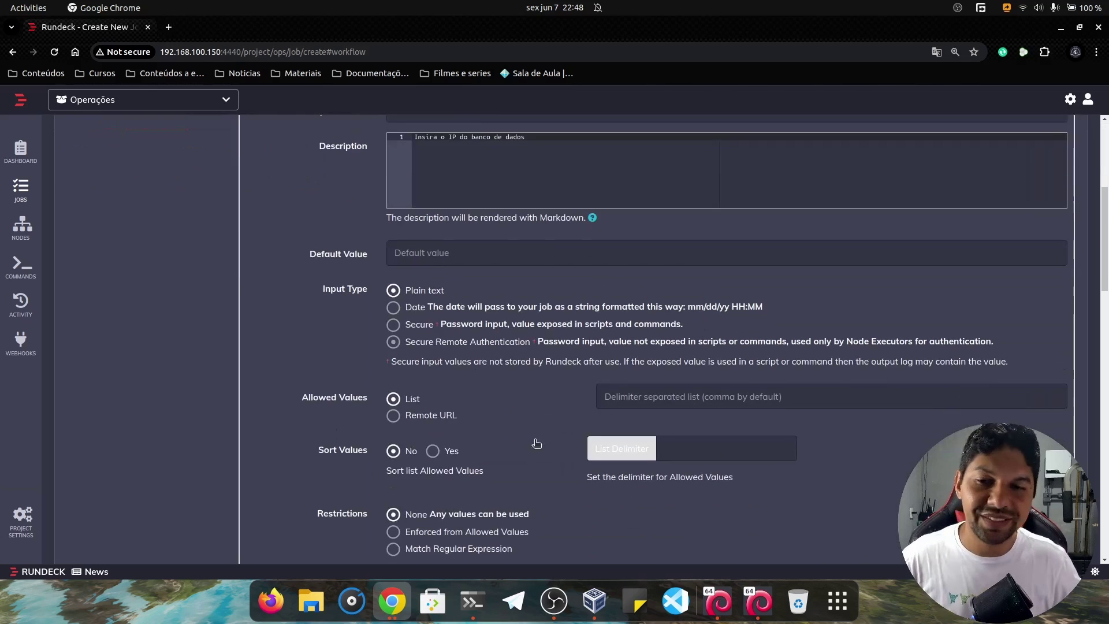
click(464, 254)
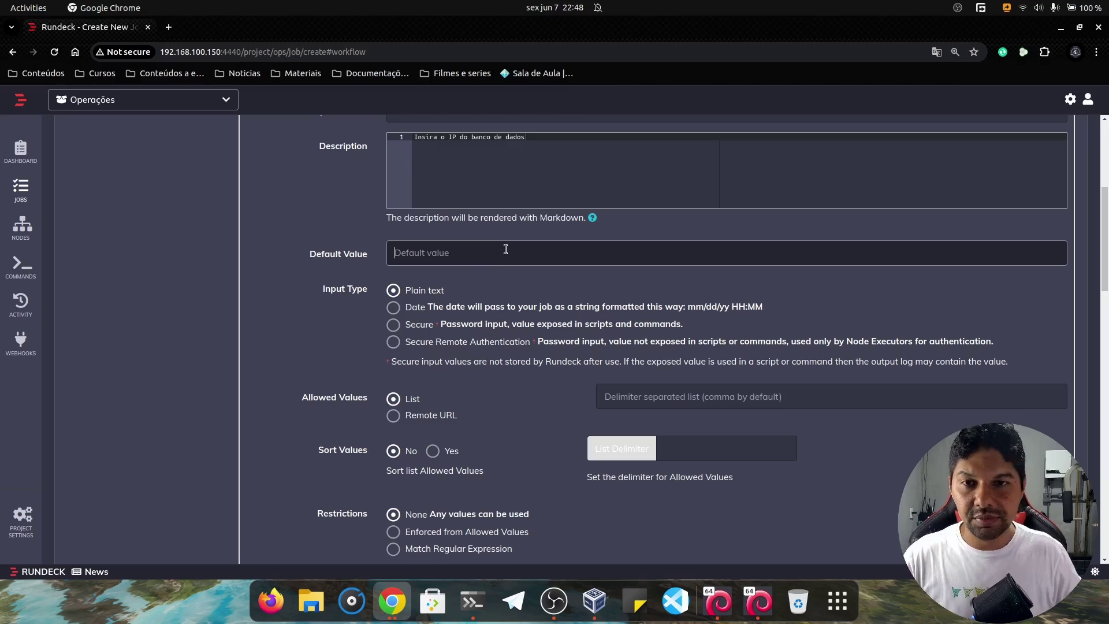
text(192.1)
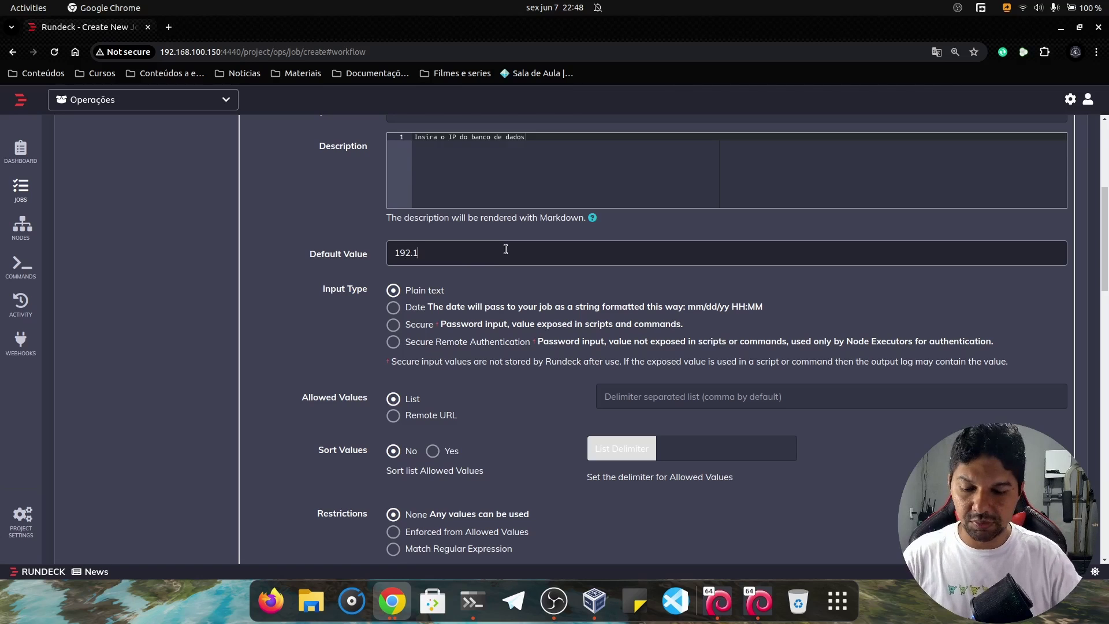
text(68.100.15)
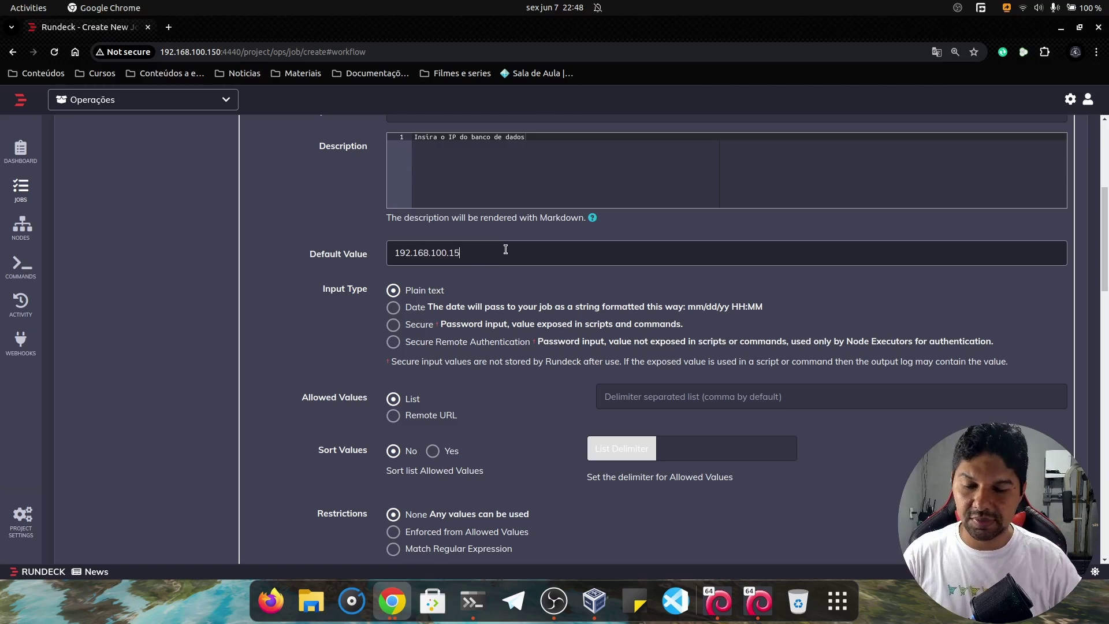
text(1)
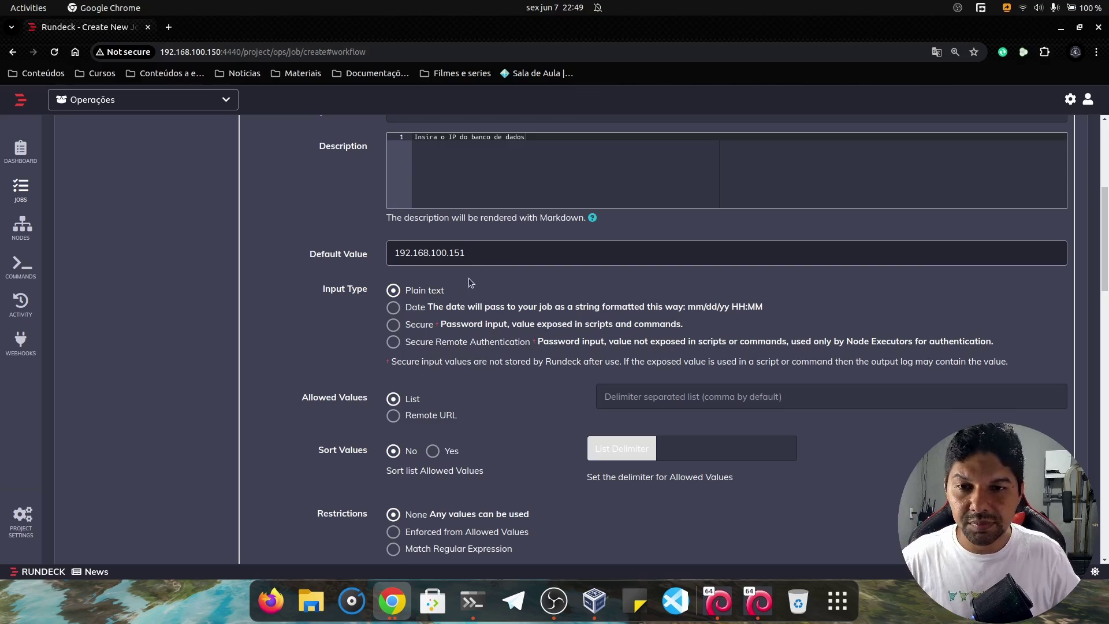
scroll(466, 281, down, 5)
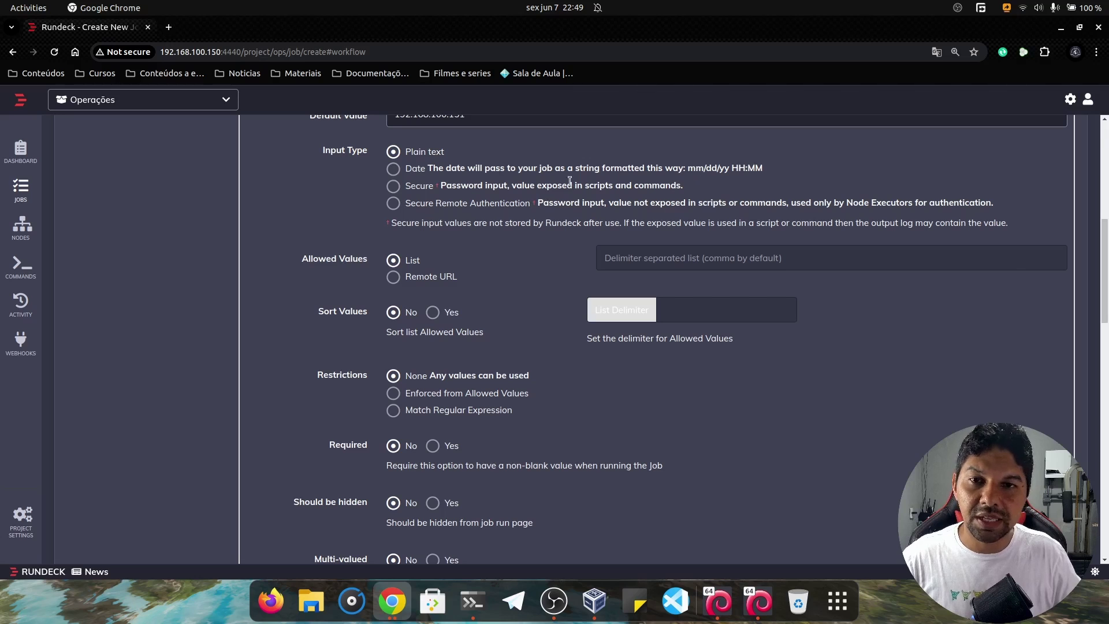
scroll(431, 199, up, 1)
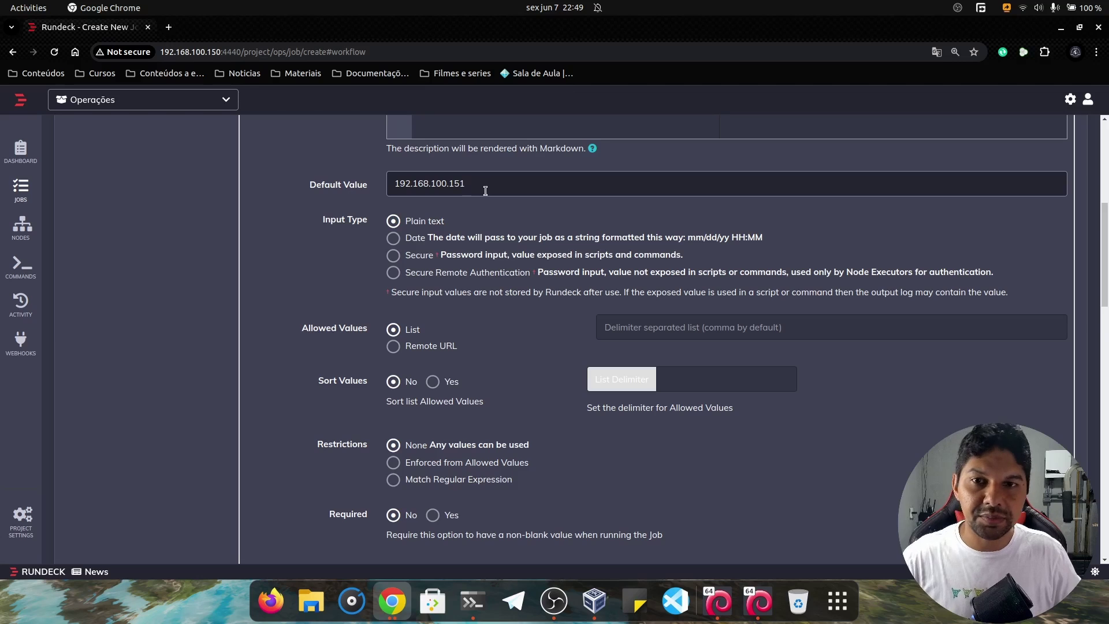
scroll(487, 211, down, 2)
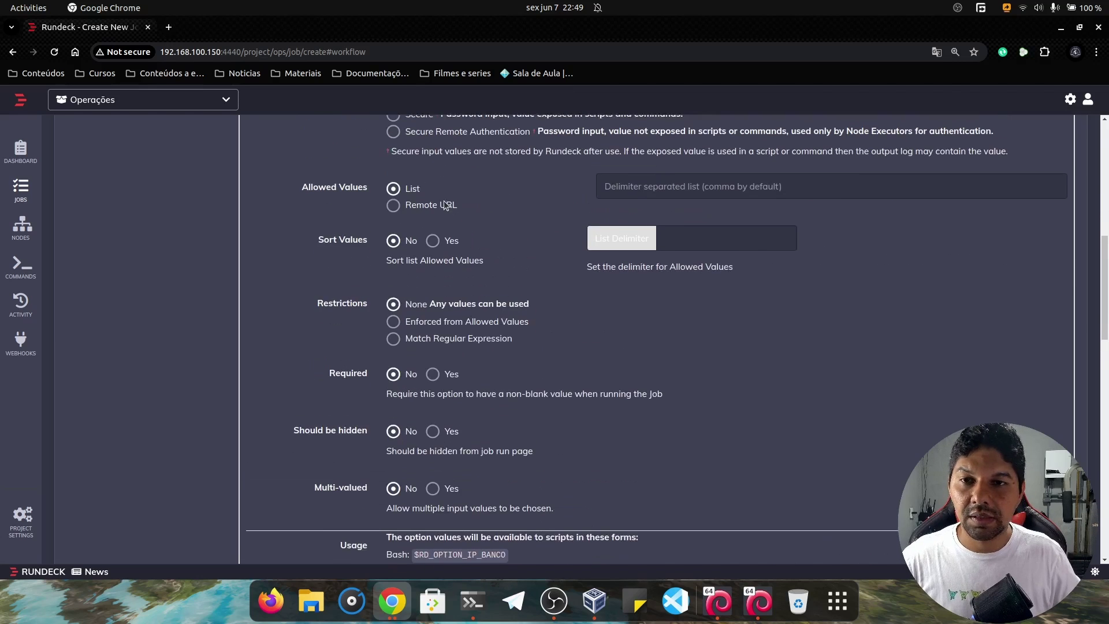
scroll(444, 205, down, 2)
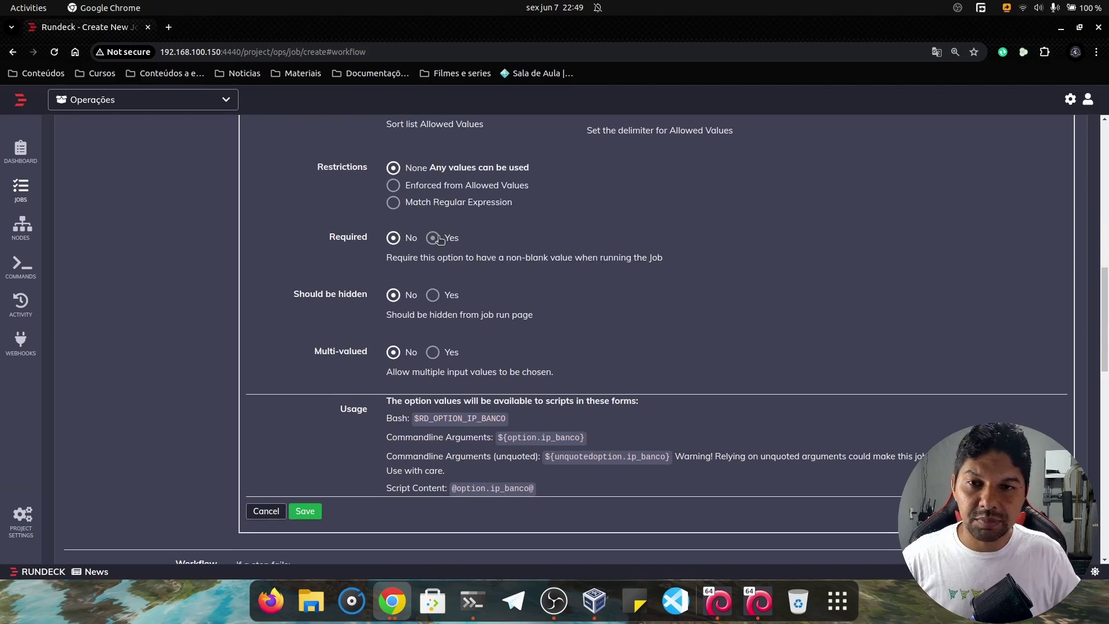
click(434, 238)
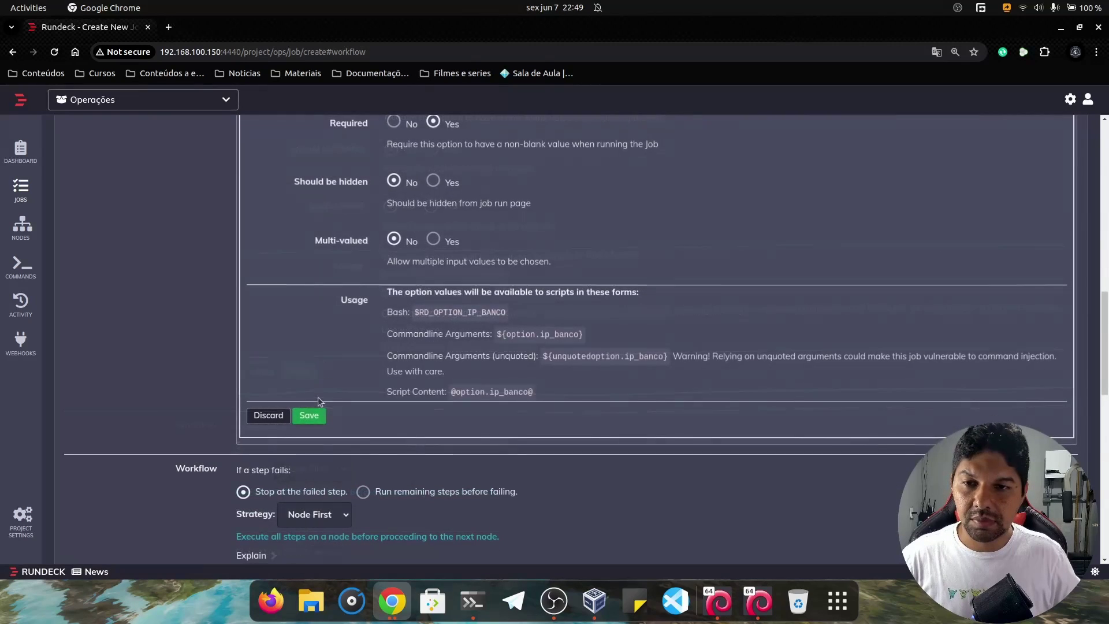
click(307, 416)
Add an inline Script step to the job's workflow.
scroll(359, 298, up, 4)
scroll(359, 298, up, 5)
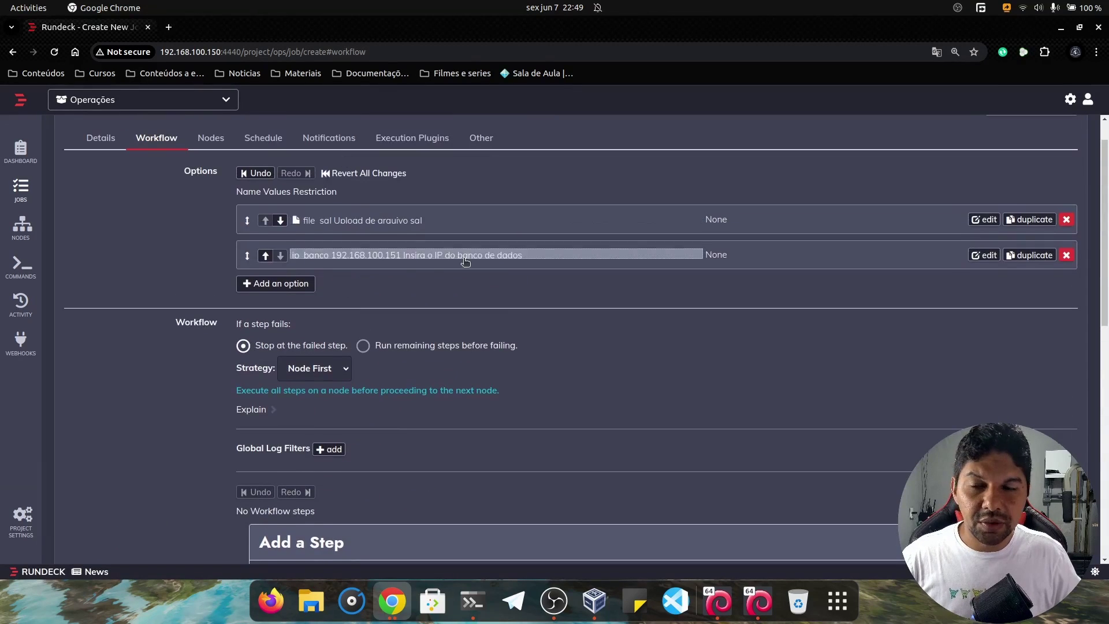
scroll(354, 264, down, 3)
scroll(332, 269, down, 4)
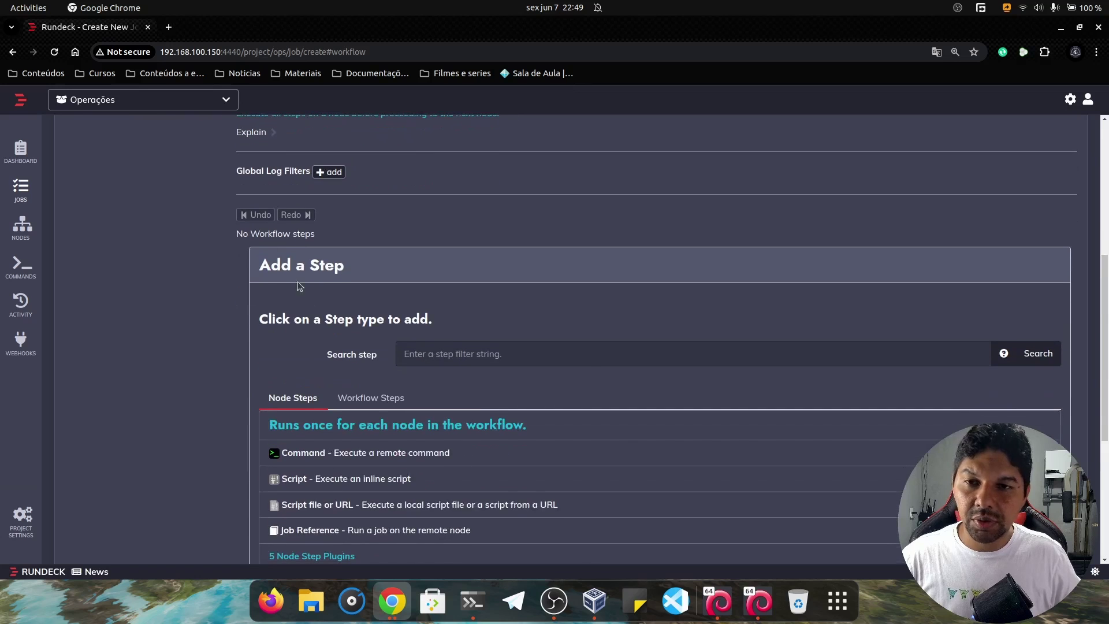
scroll(351, 298, down, 1)
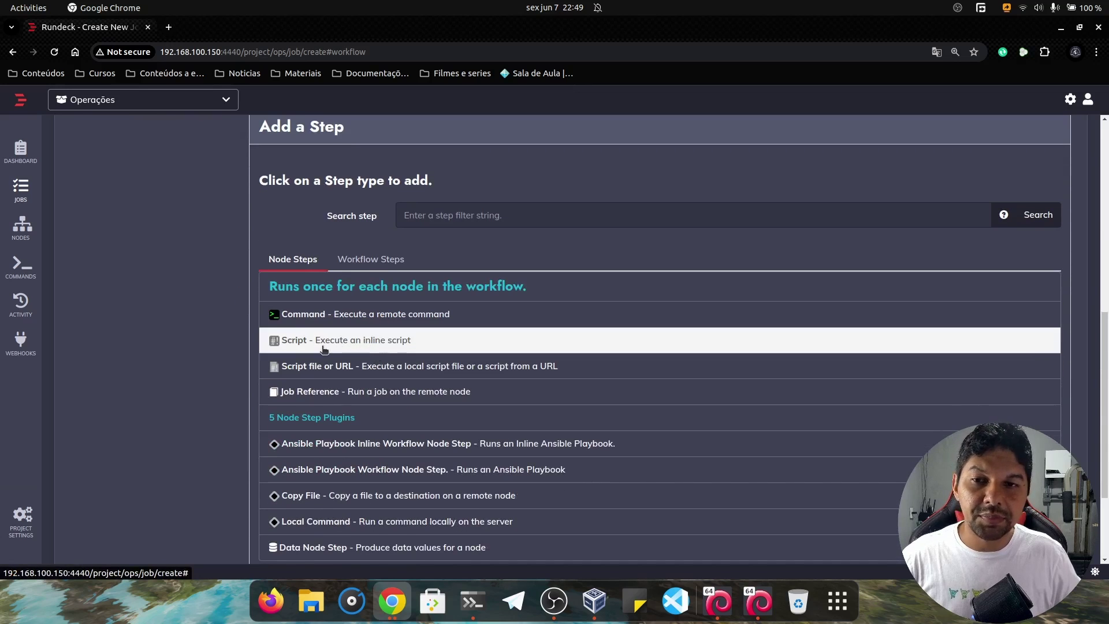
click(359, 344)
Write a #!/bin/bash shebang, then a line exporting the database password variable.
scroll(460, 263, up, 2)
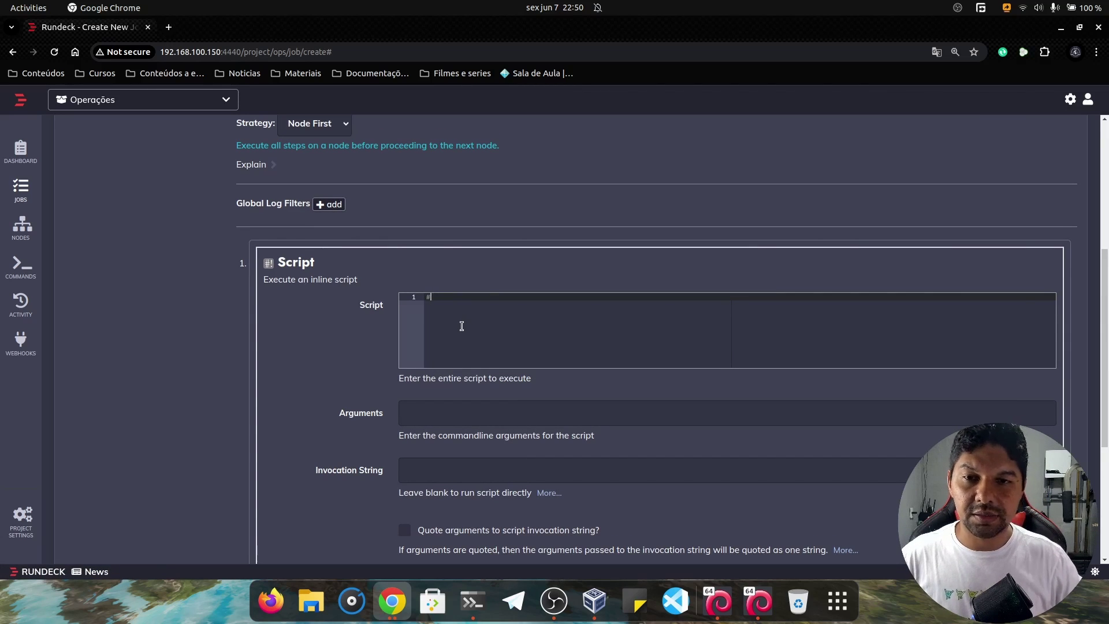
text(#!/bin)
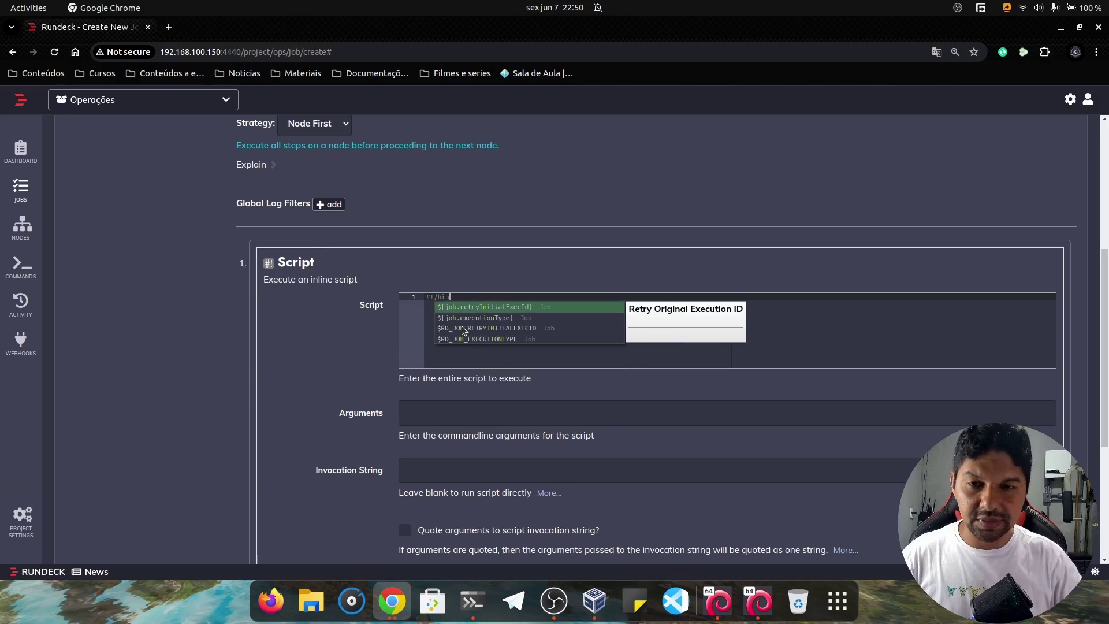
text(;basj)
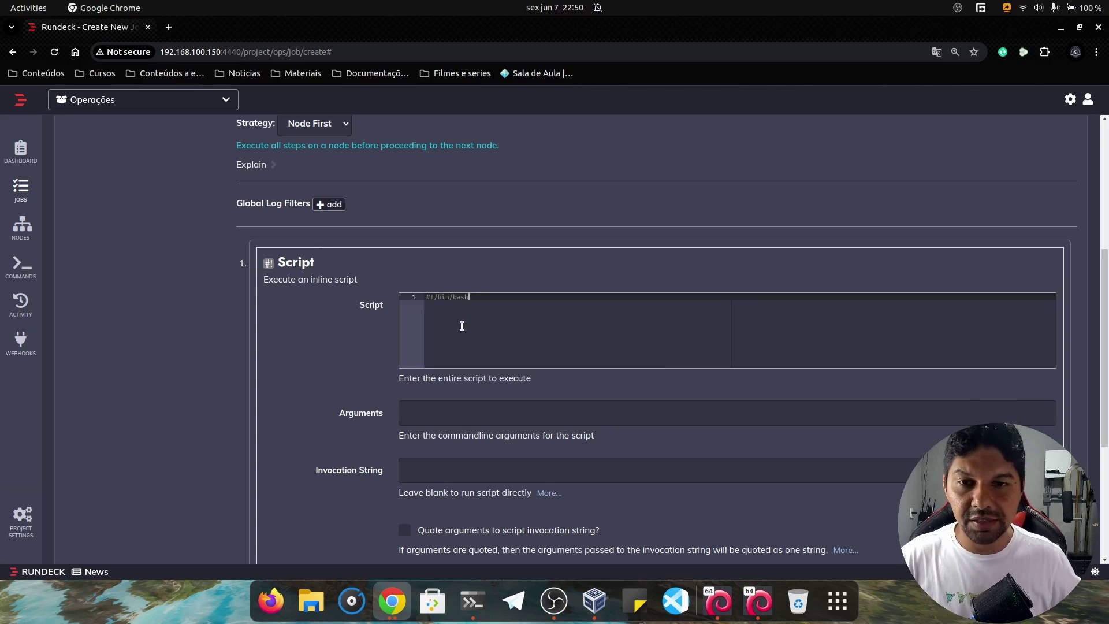
key(Return)
key(Return)
scroll(503, 303, up, 3)
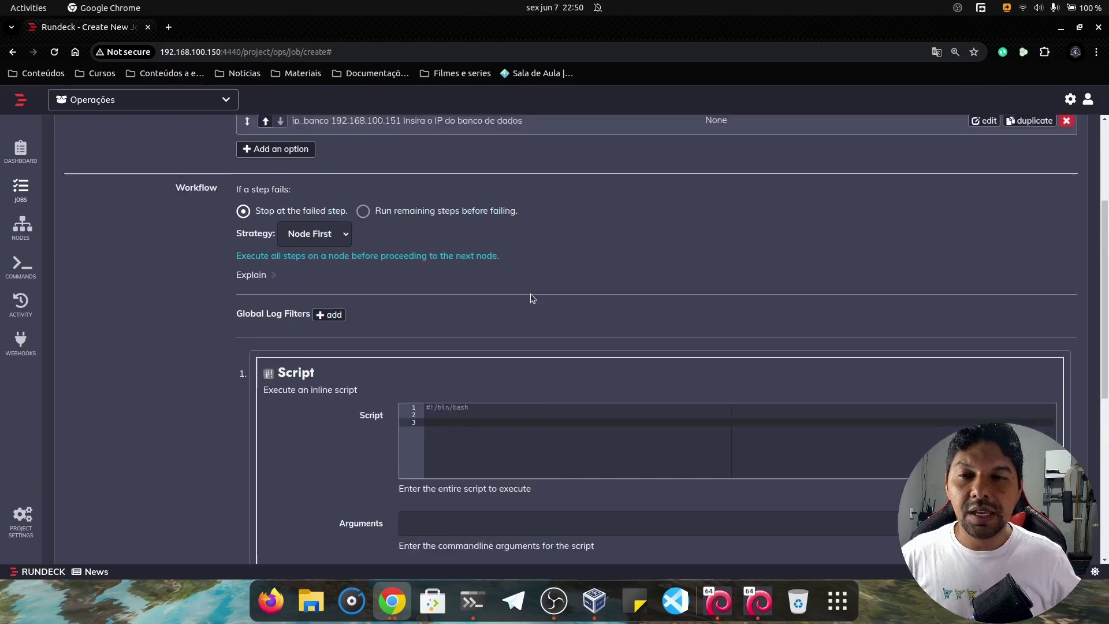
scroll(497, 301, up, 3)
scroll(508, 300, down, 4)
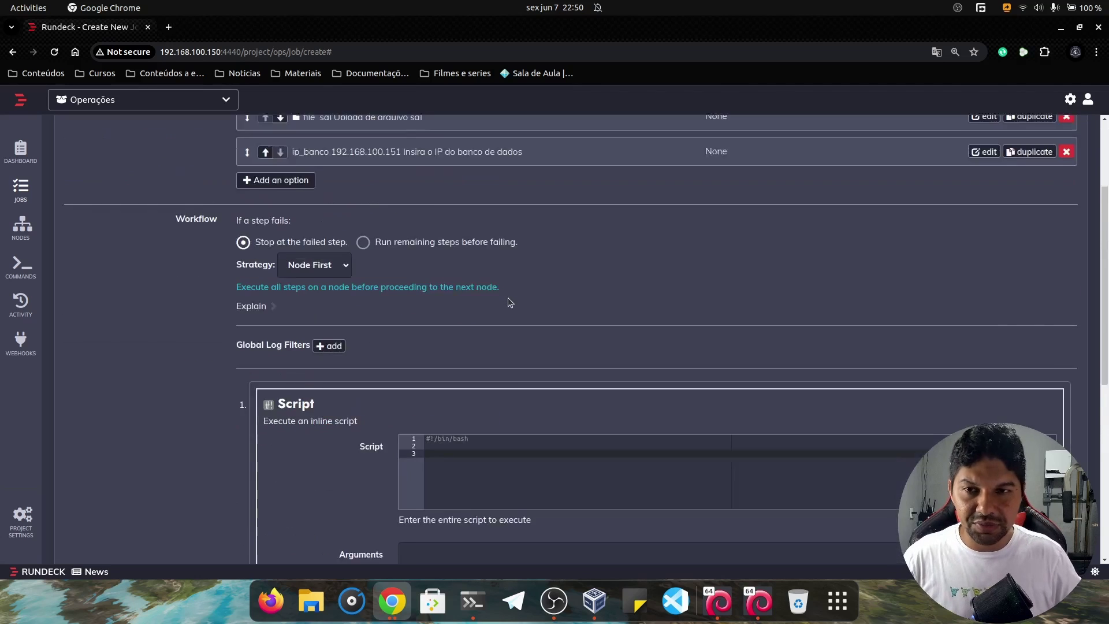
text(export)
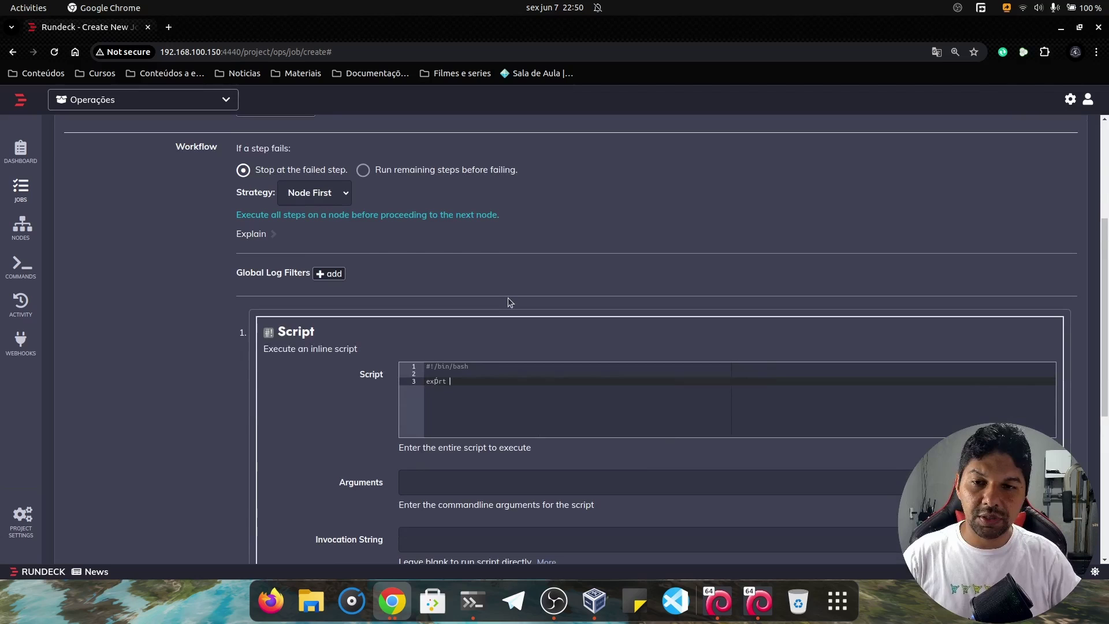
key(BackSpace)
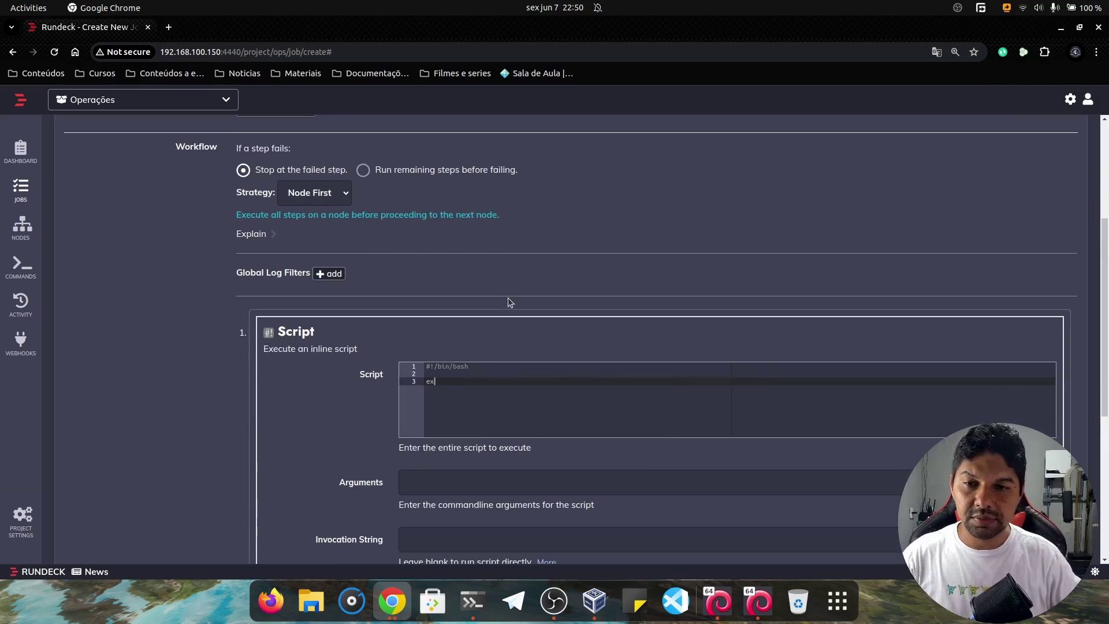
text(port)
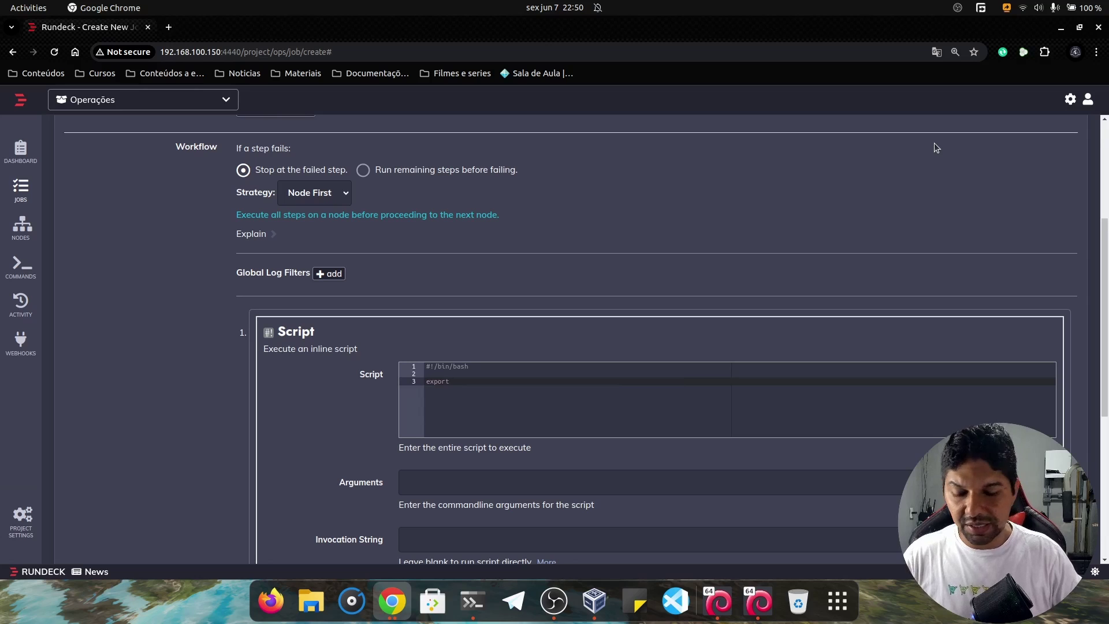
text( passwor)
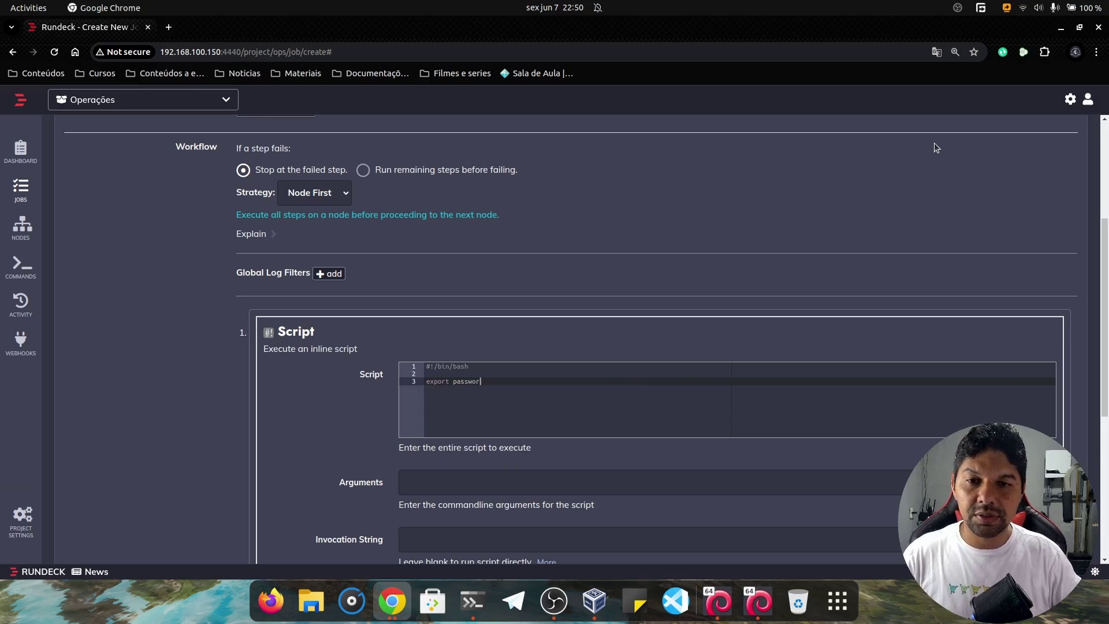
text(d=)
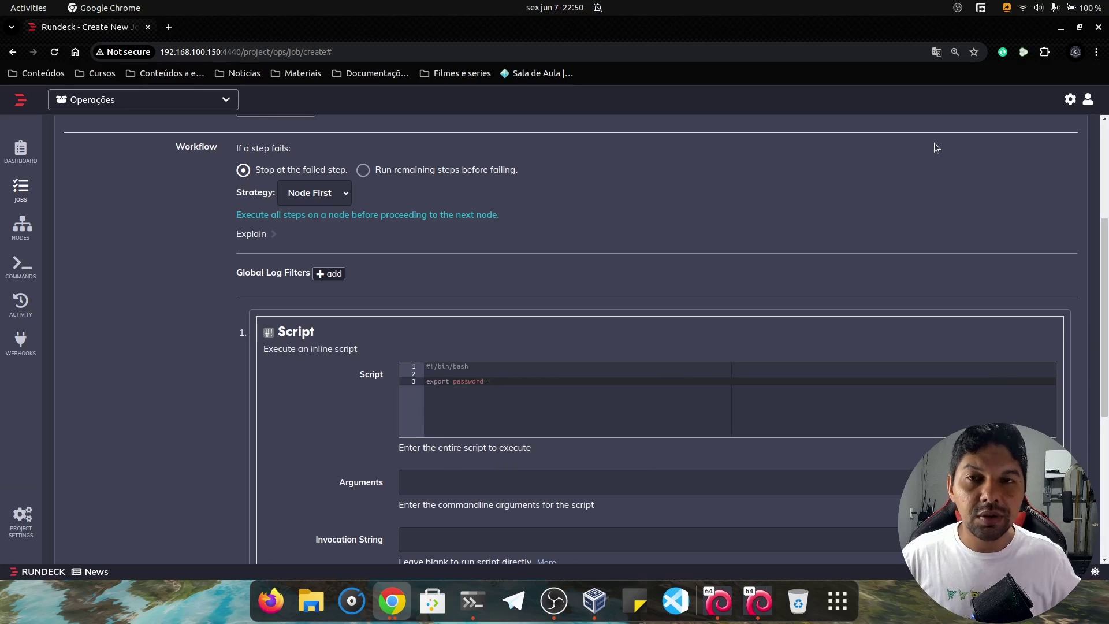
text(toor)
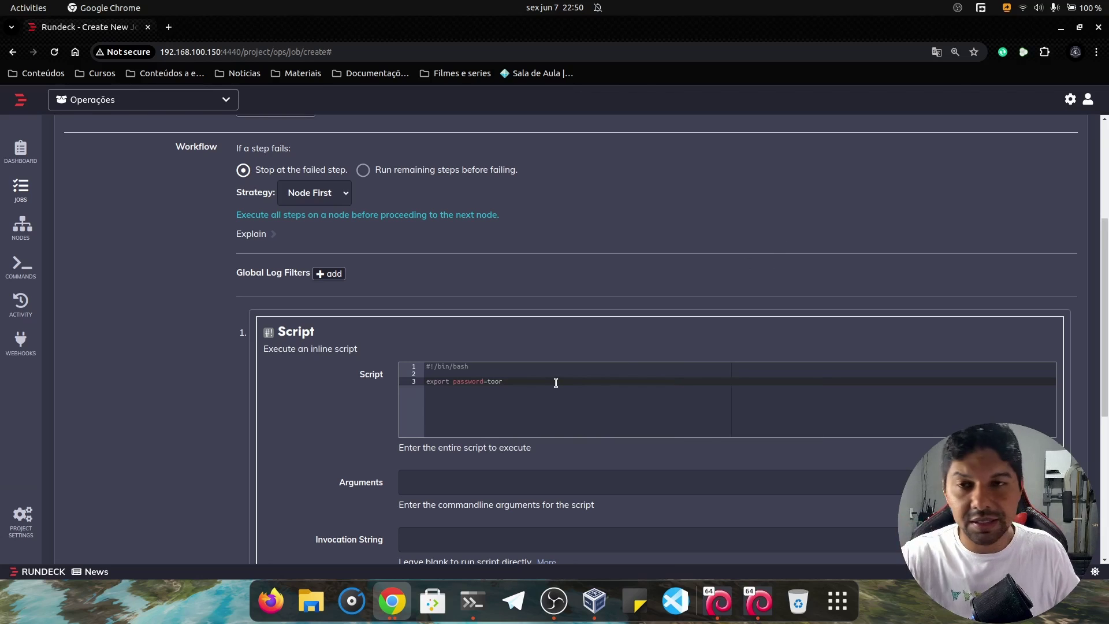
click(425, 383)
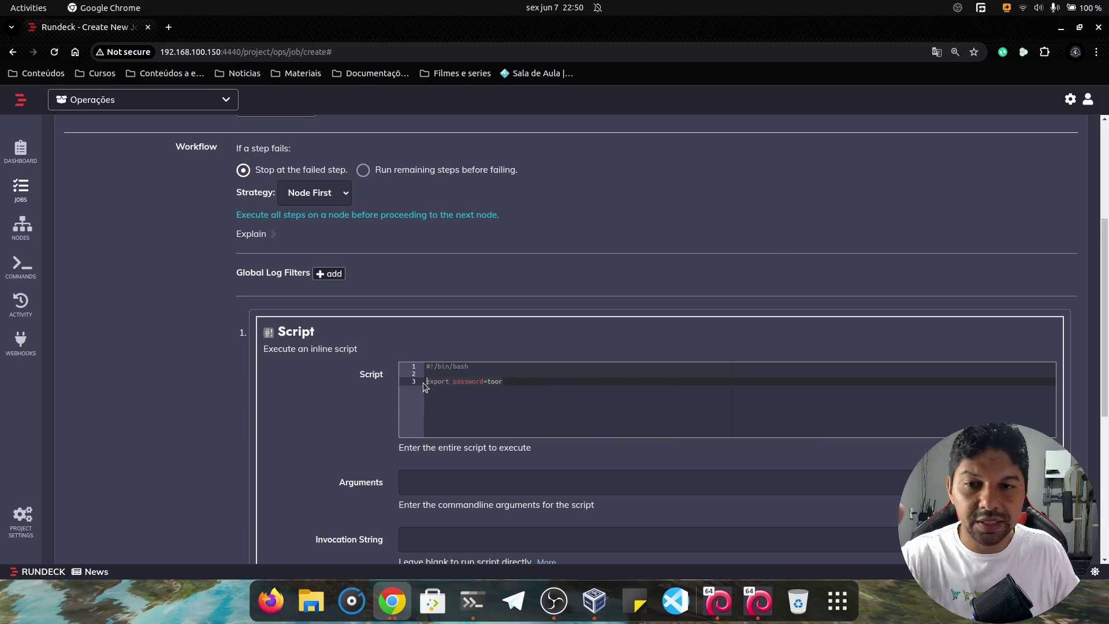
click(520, 385)
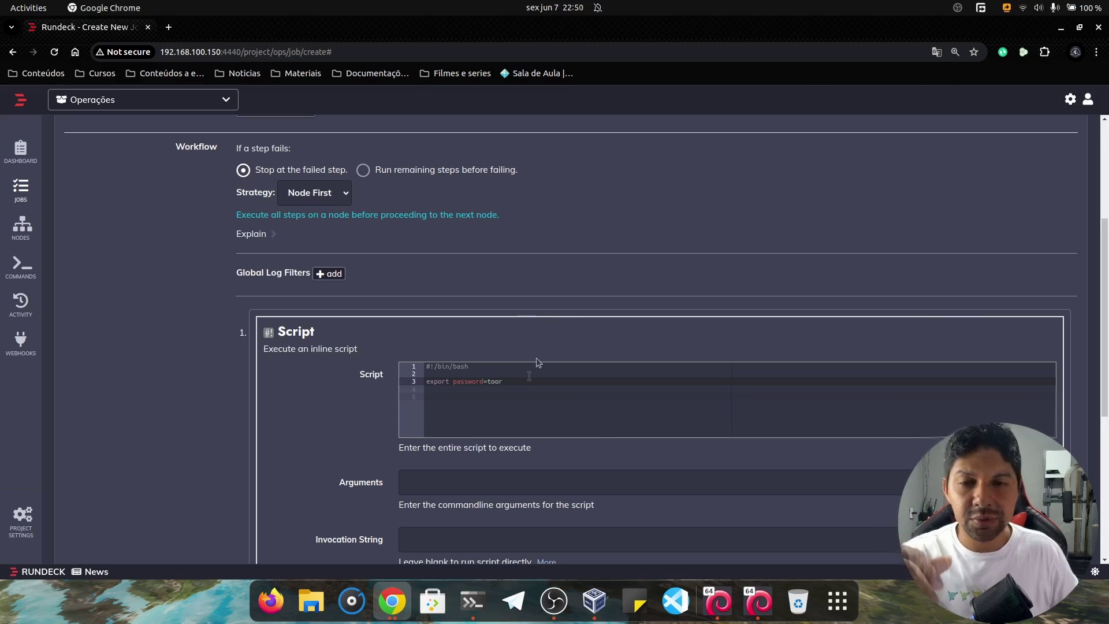
Add an 'export user=root' line below the password export and start 'mysql -u $user'.
key(Return)
key(Return)
text(my)
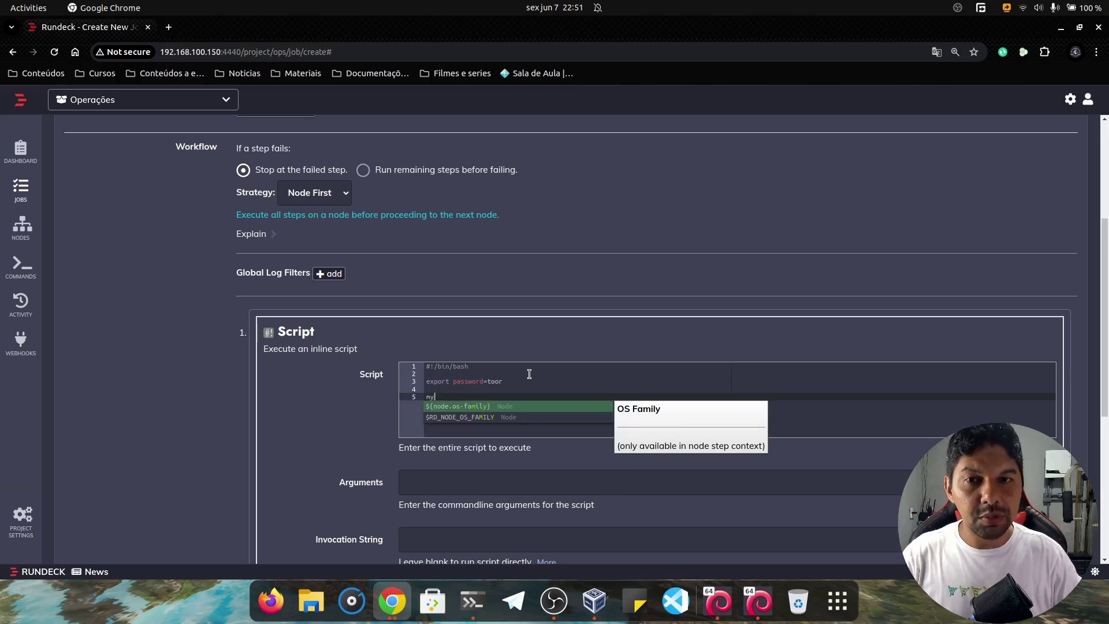
text(sql -u)
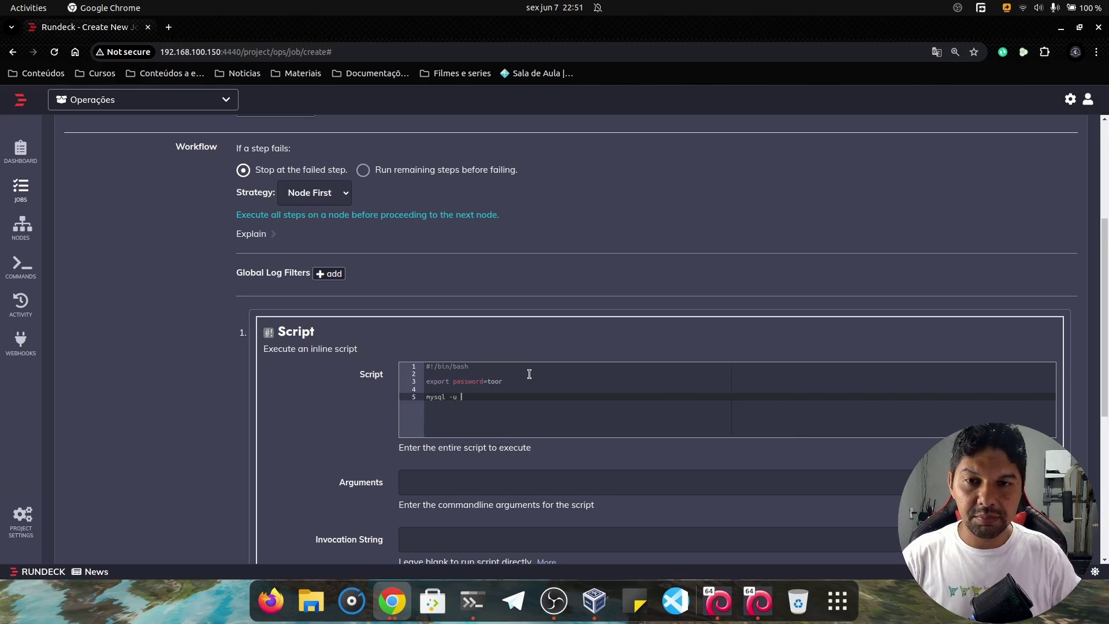
click(526, 382)
key(Return)
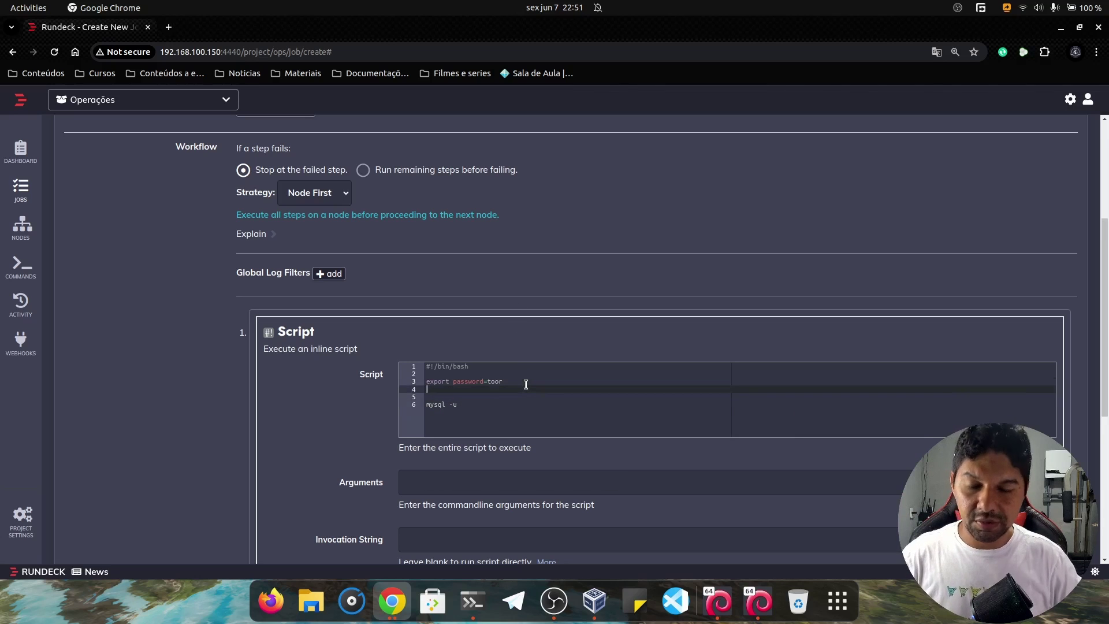
text(export)
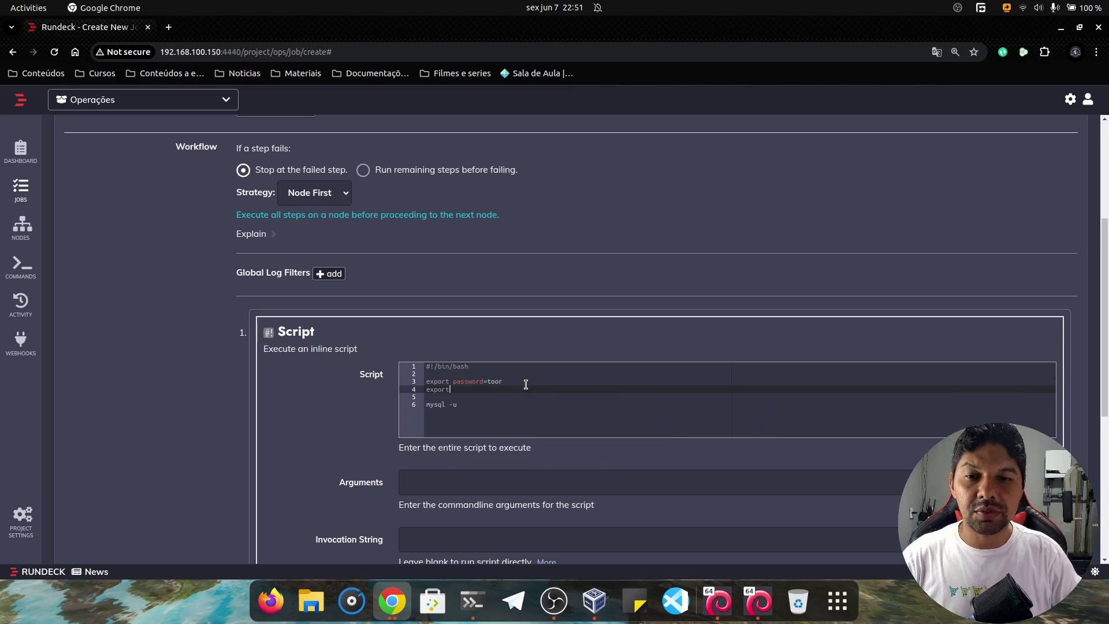
text( user)
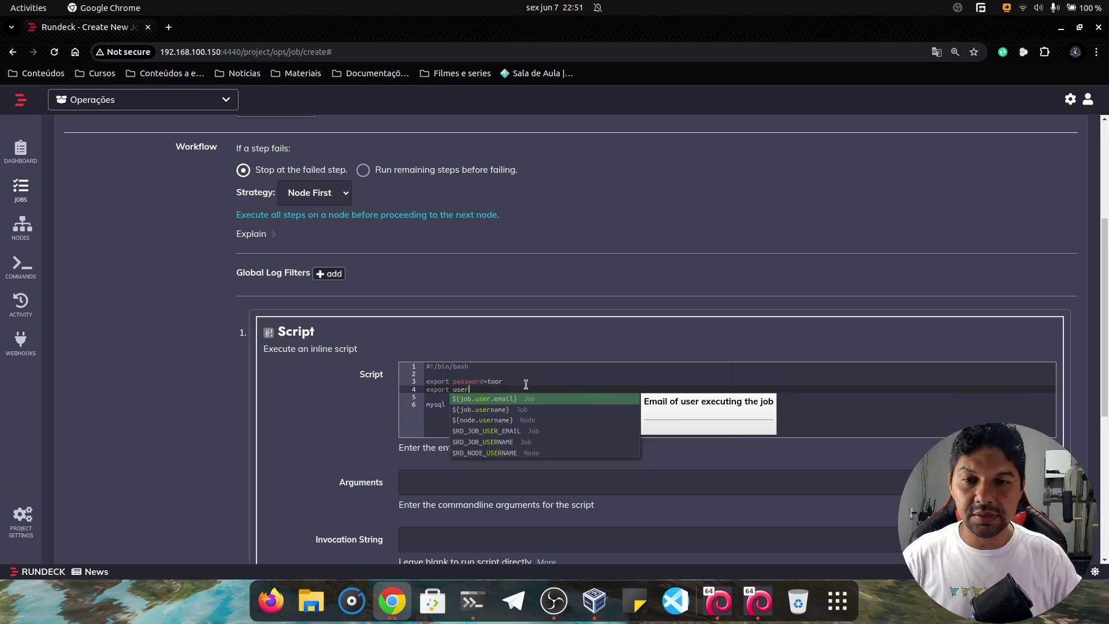
text(=root)
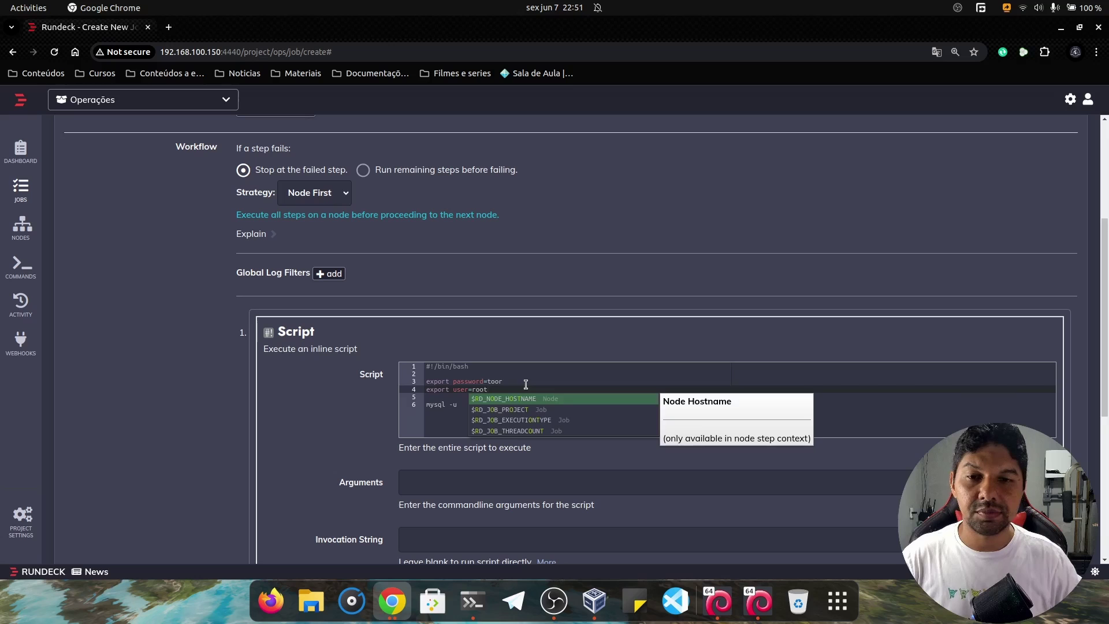
key(Escape)
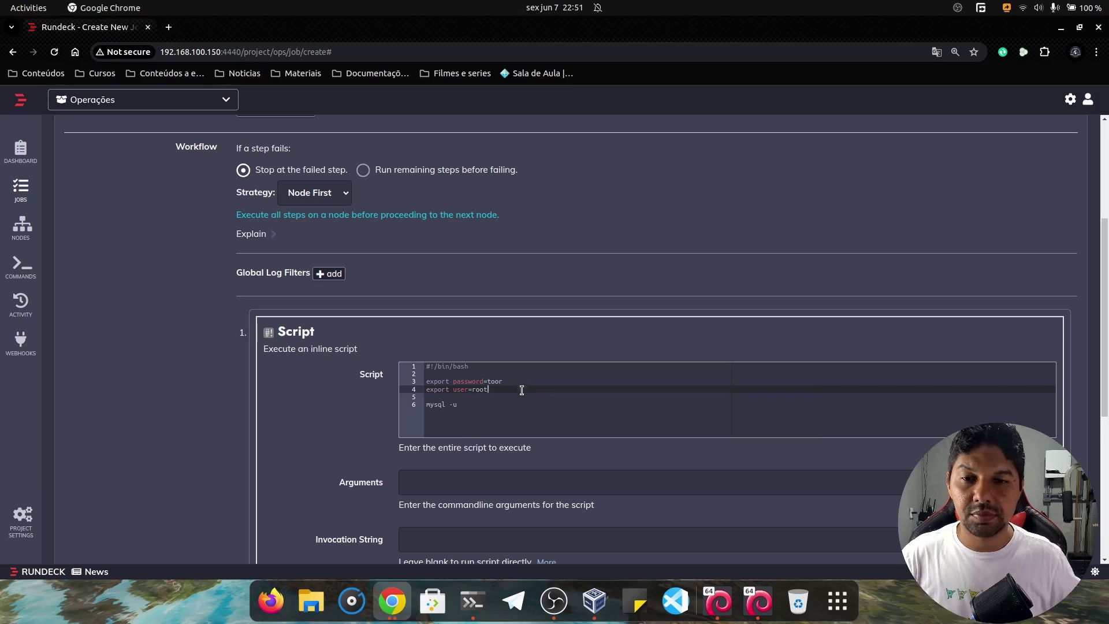
click(510, 411)
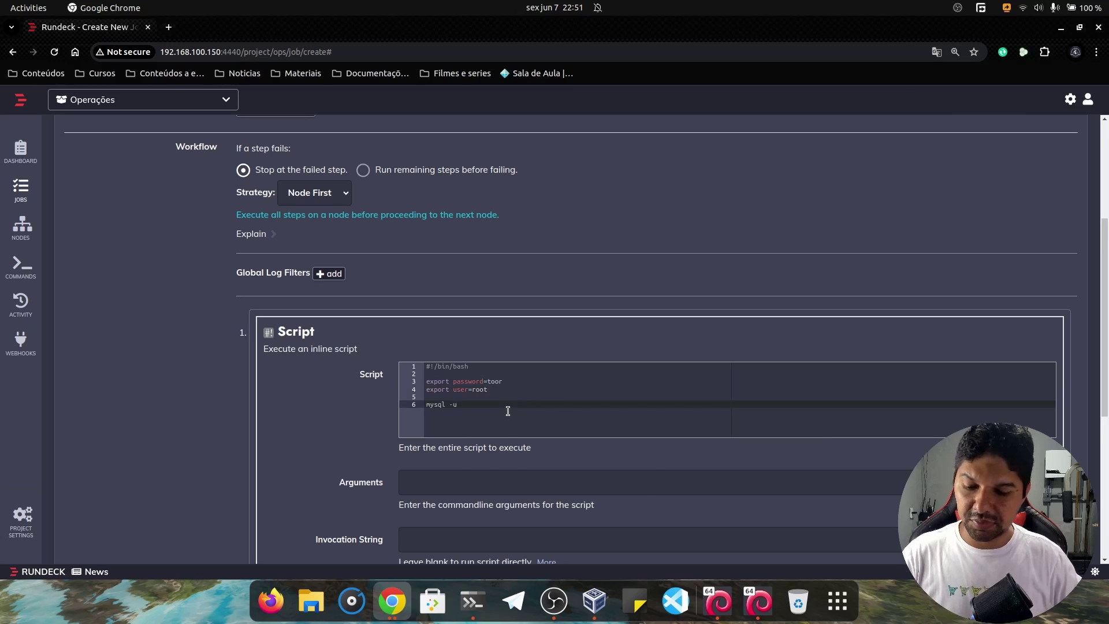
text($user)
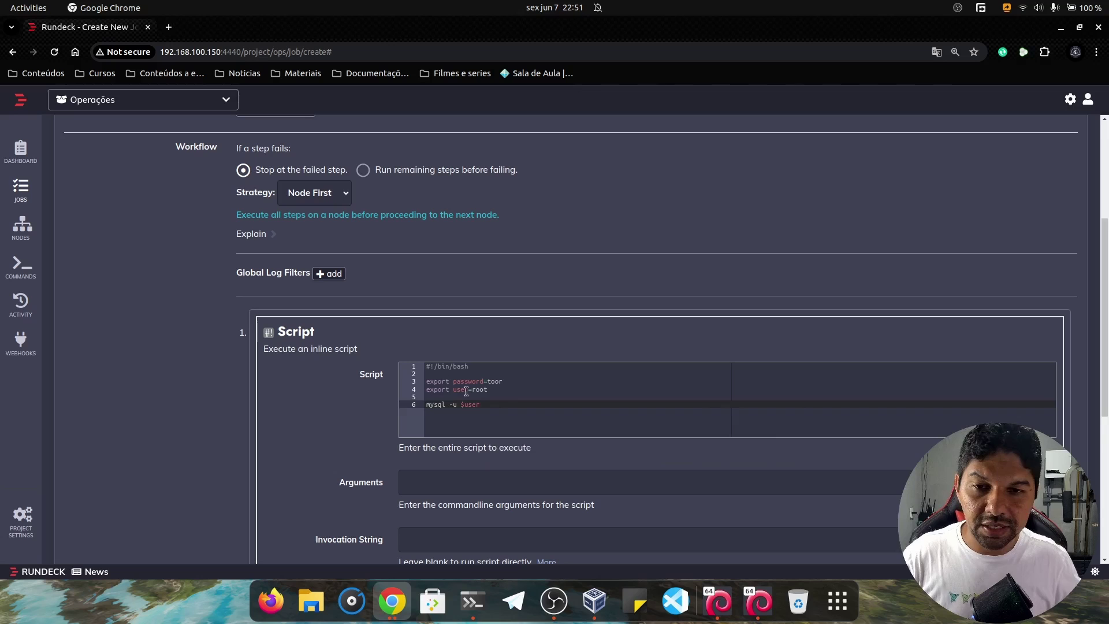
Rename the variable to user_db so line 6 reads 'mysql -u $user_db -h'.
click(466, 390)
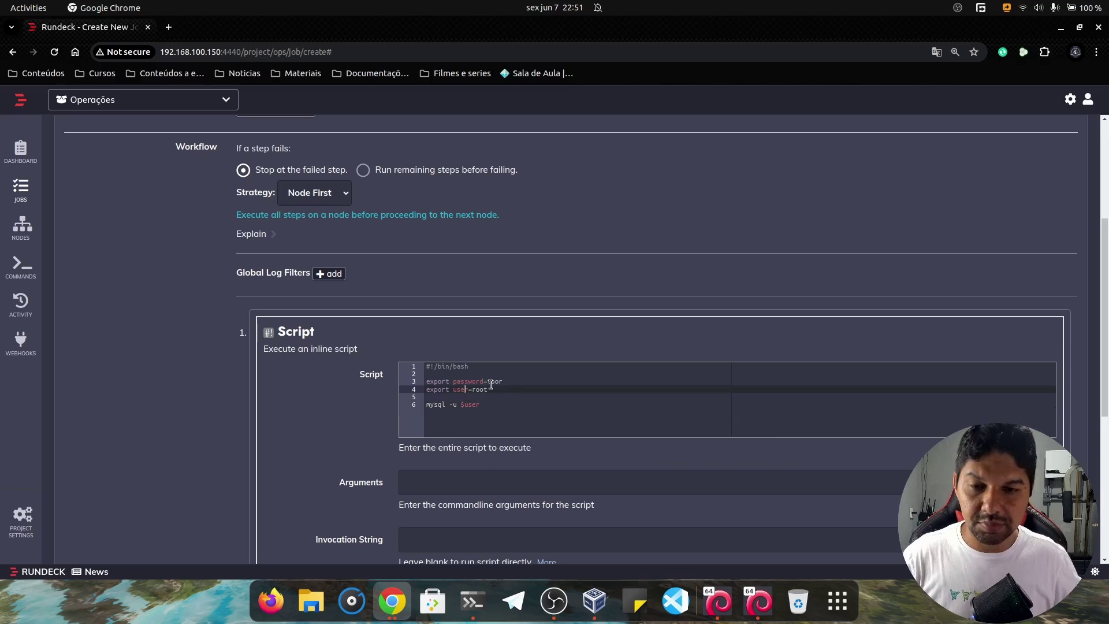
text(_)
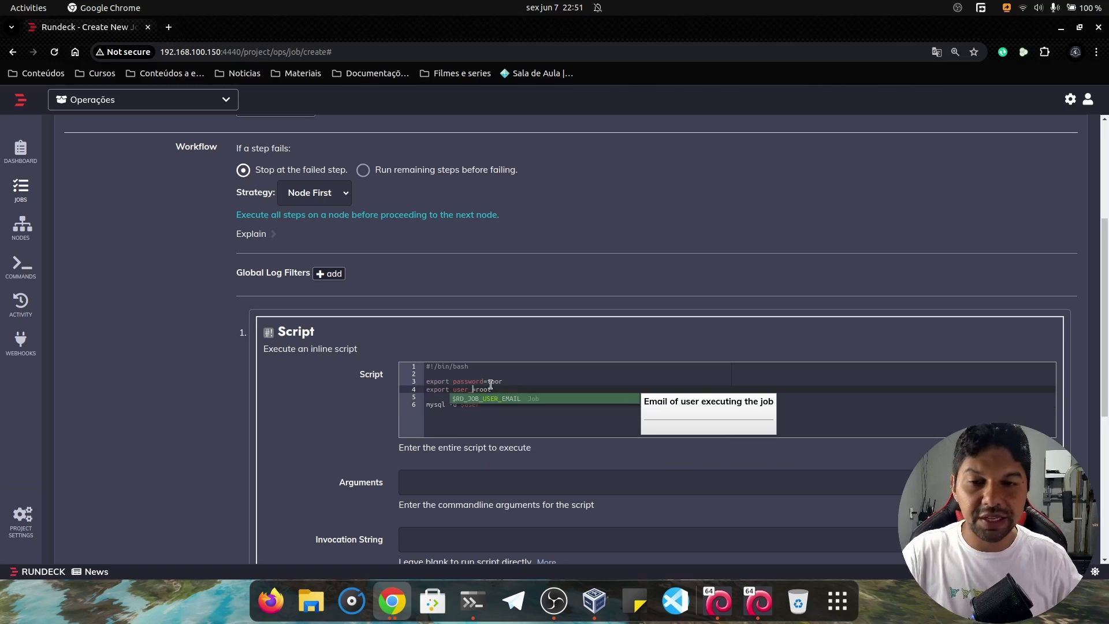
text(db)
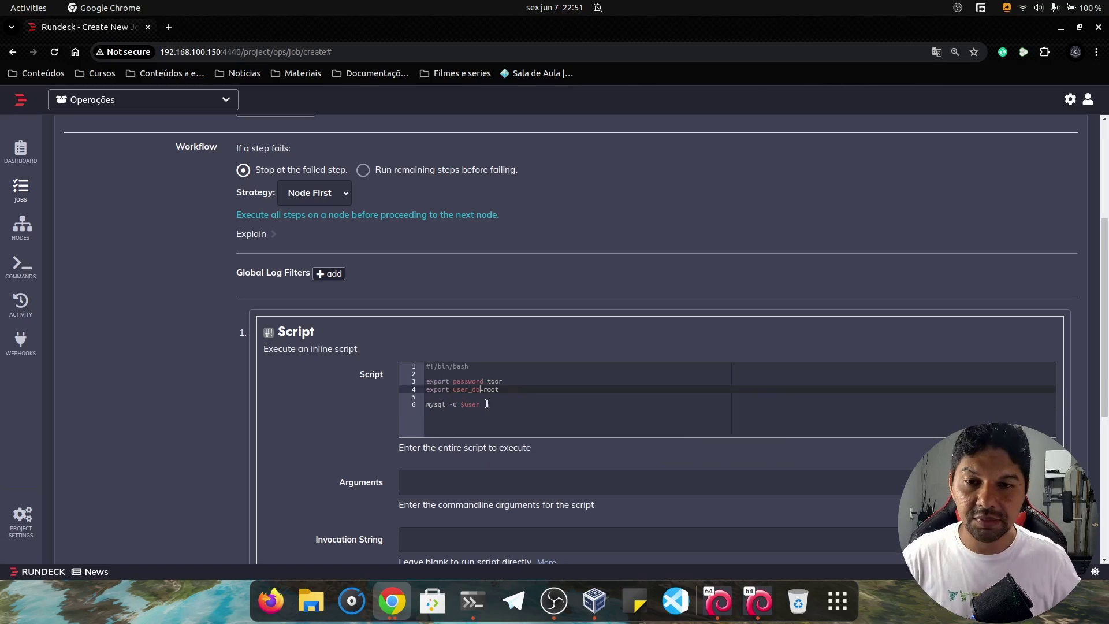
click(480, 411)
text(_db)
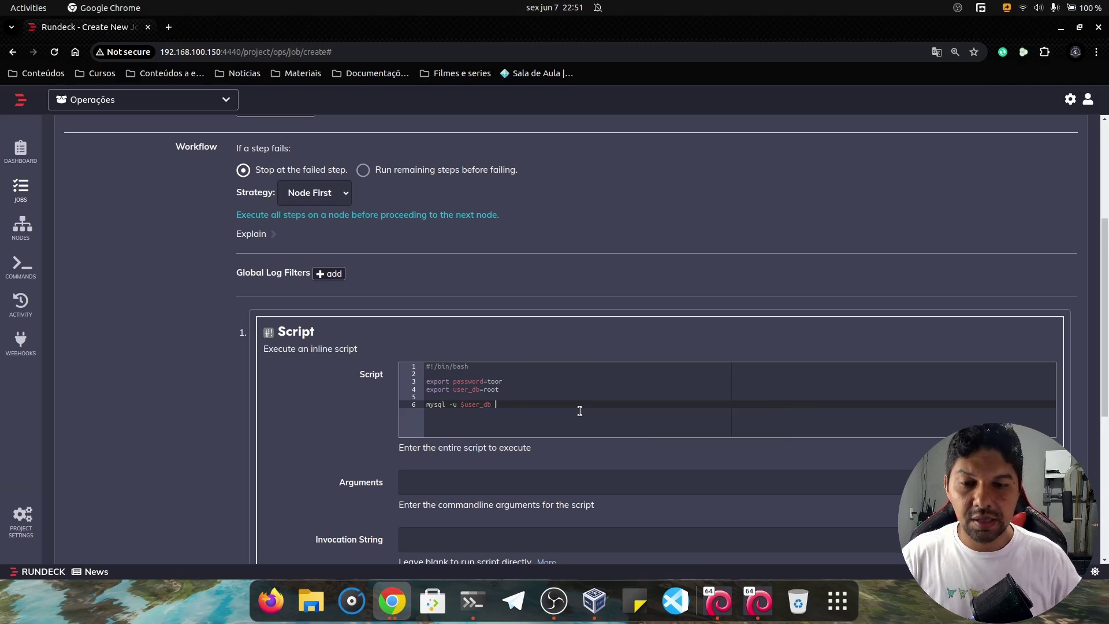
text( -h)
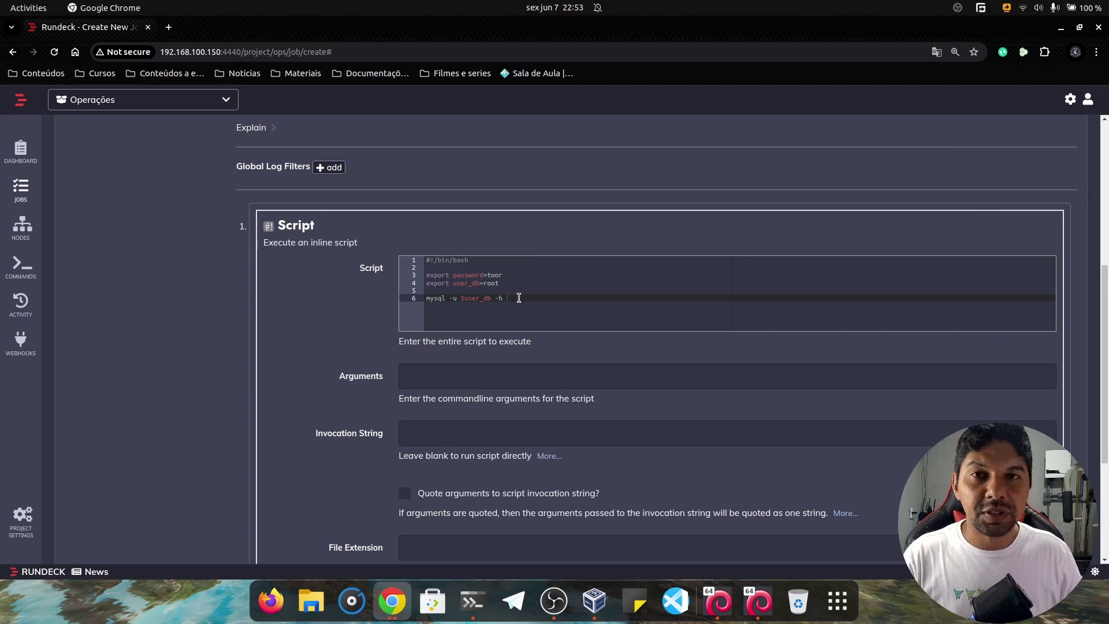
scroll(518, 299, up, 2)
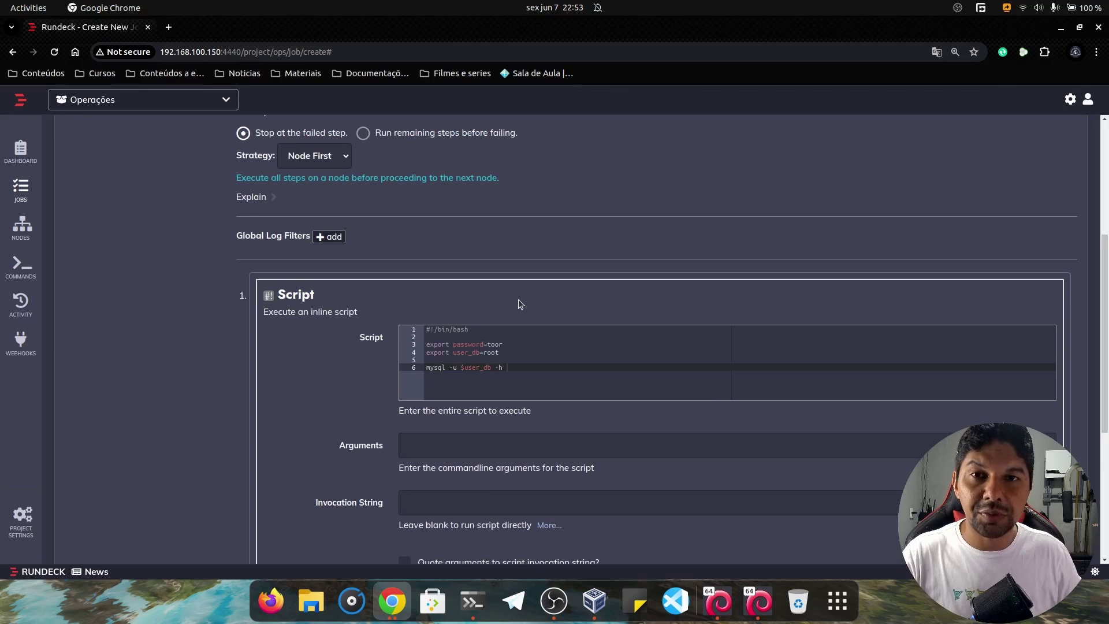
scroll(517, 299, up, 5)
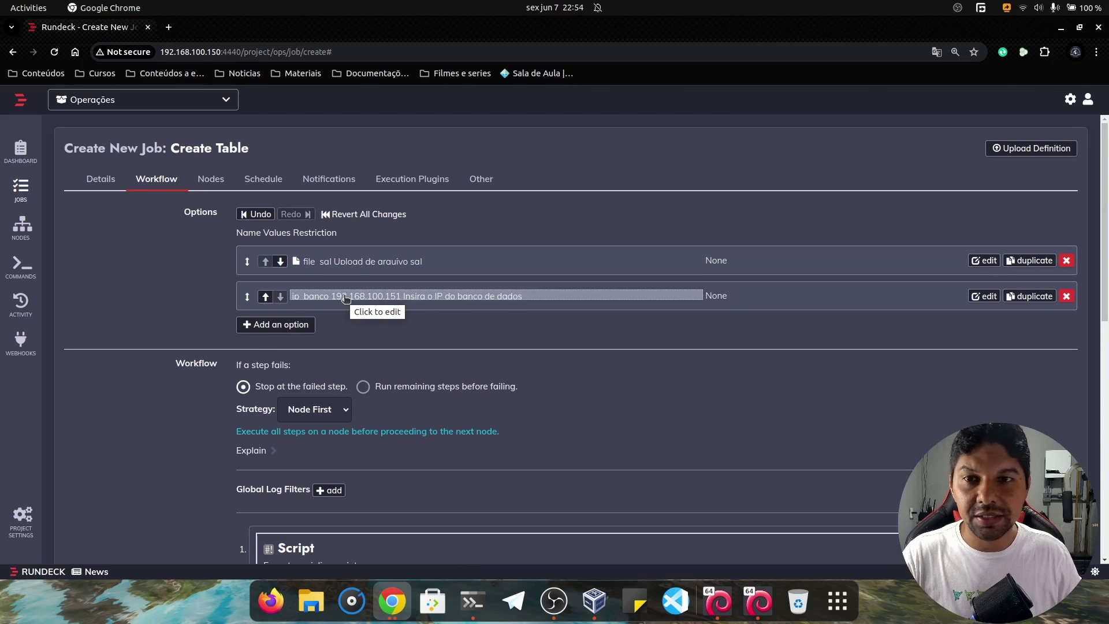
click(315, 294)
scroll(355, 301, down, 5)
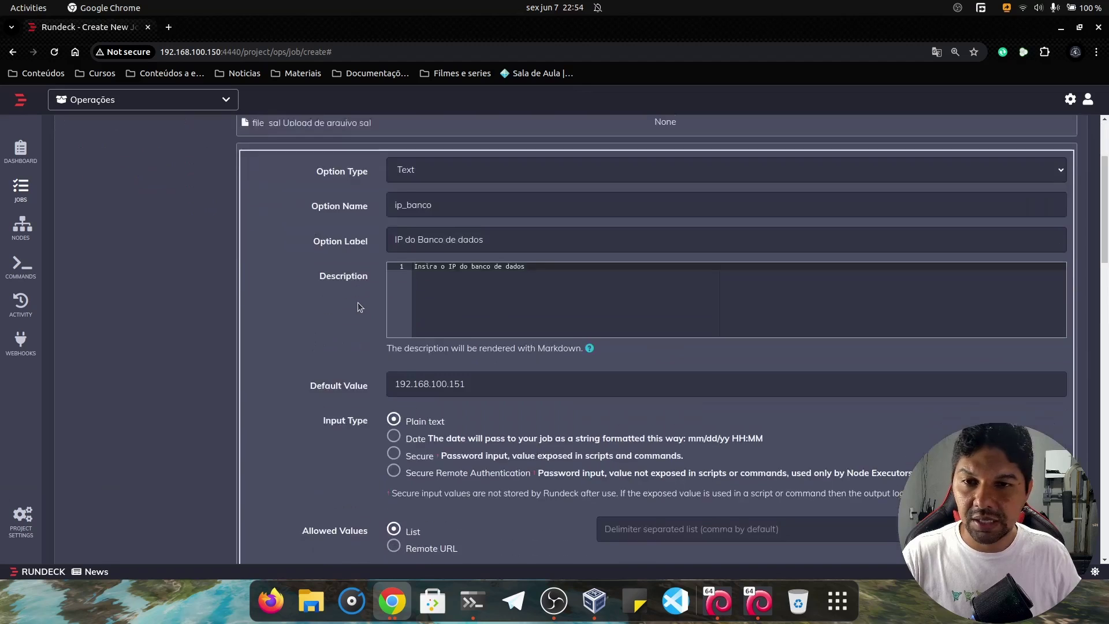
scroll(358, 302, down, 7)
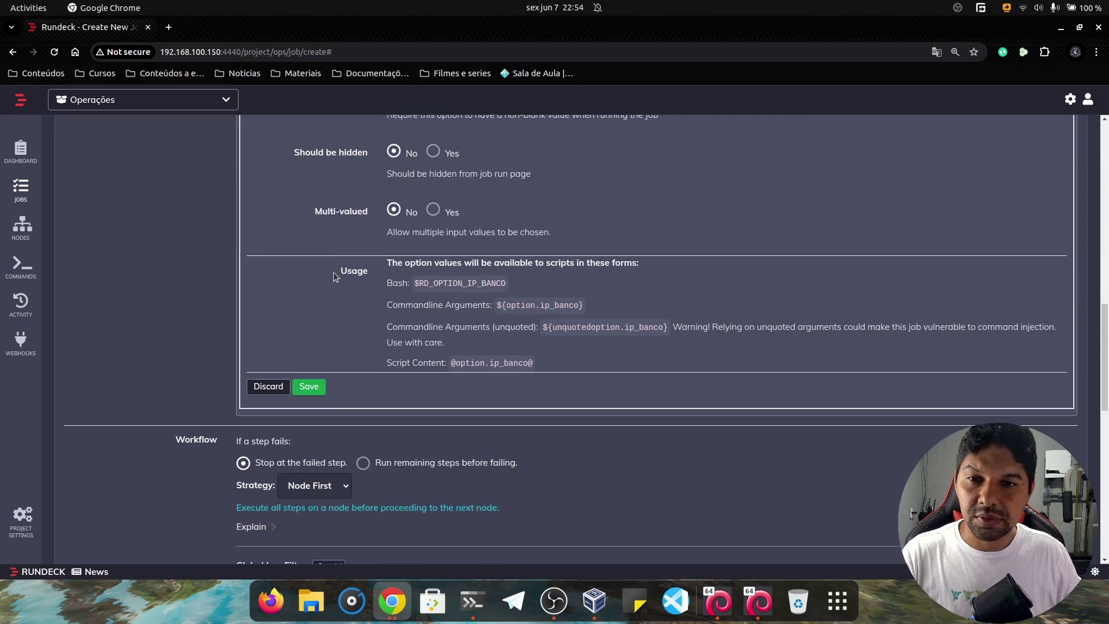
triple_click(564, 305)
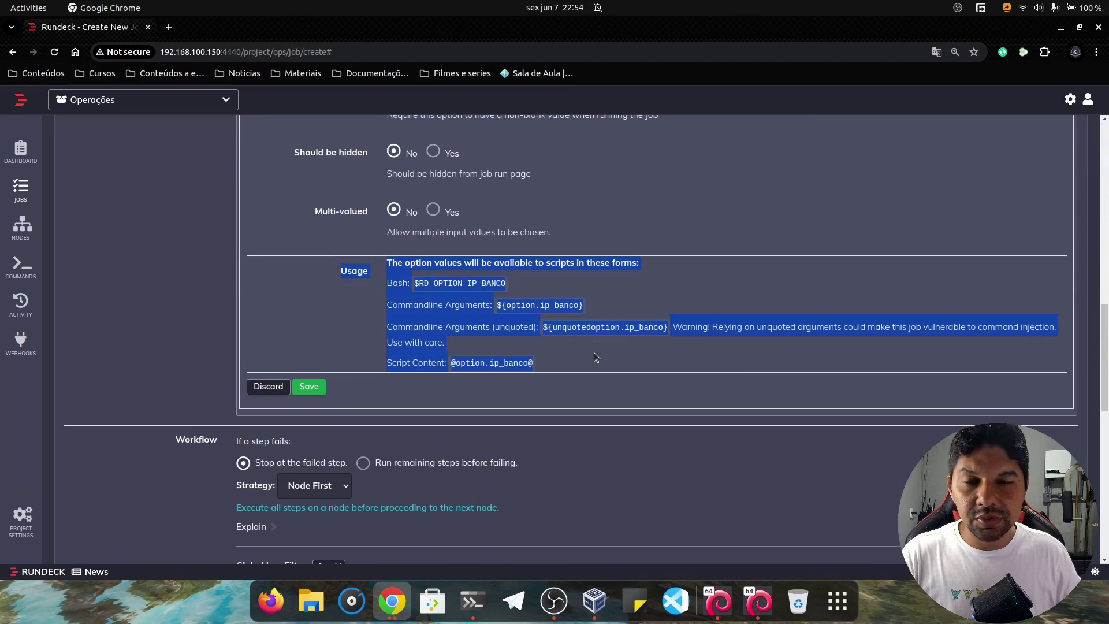
drag(415, 282, 500, 282)
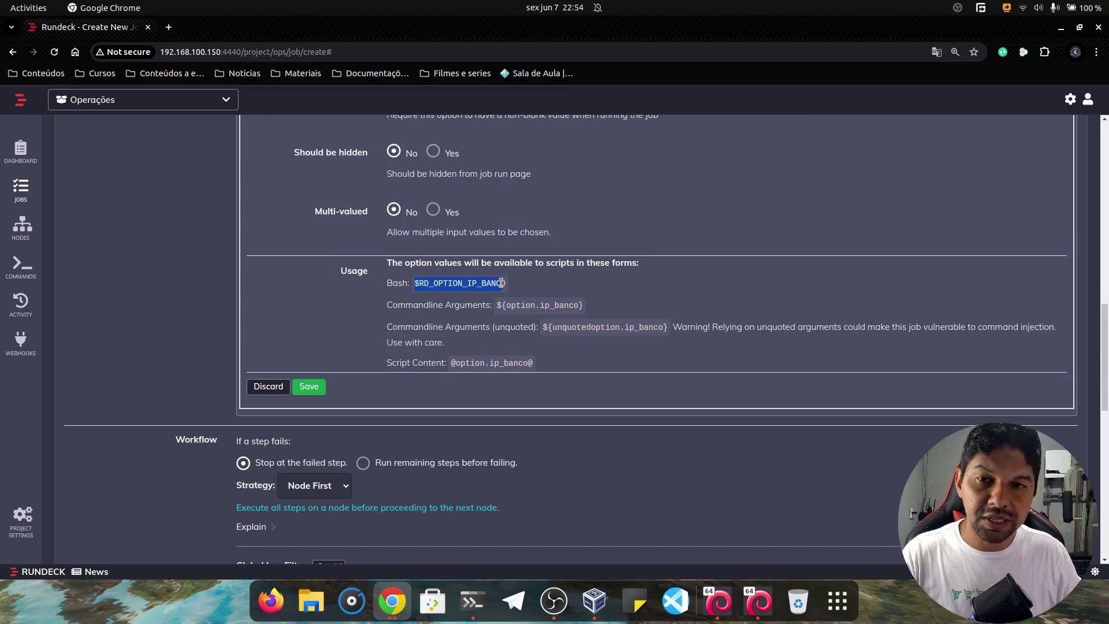
click(465, 293)
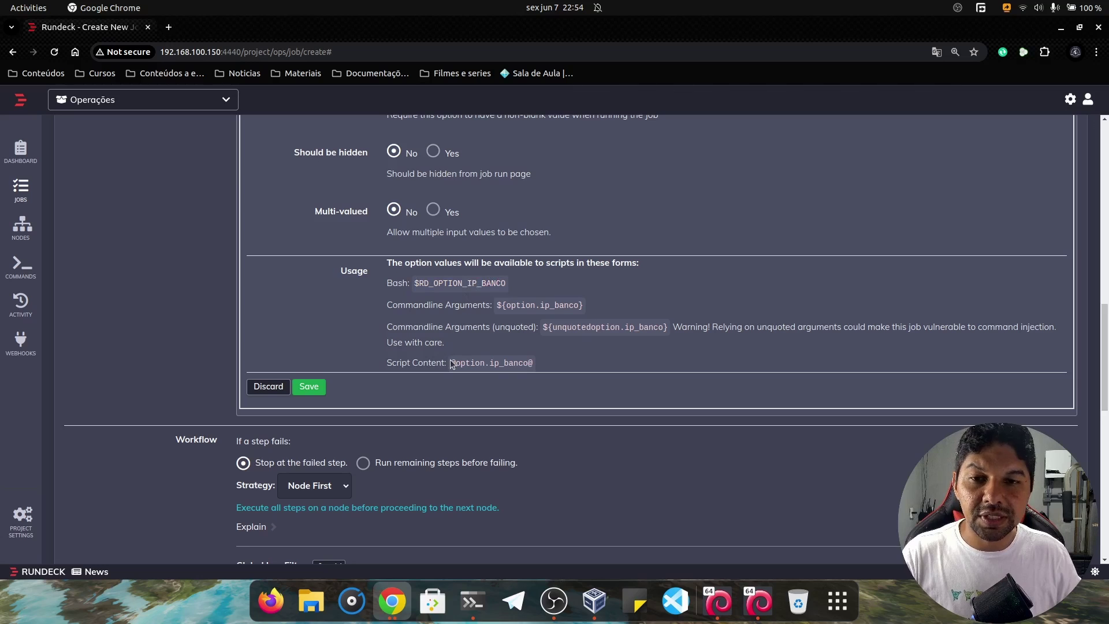
drag(450, 363, 528, 365)
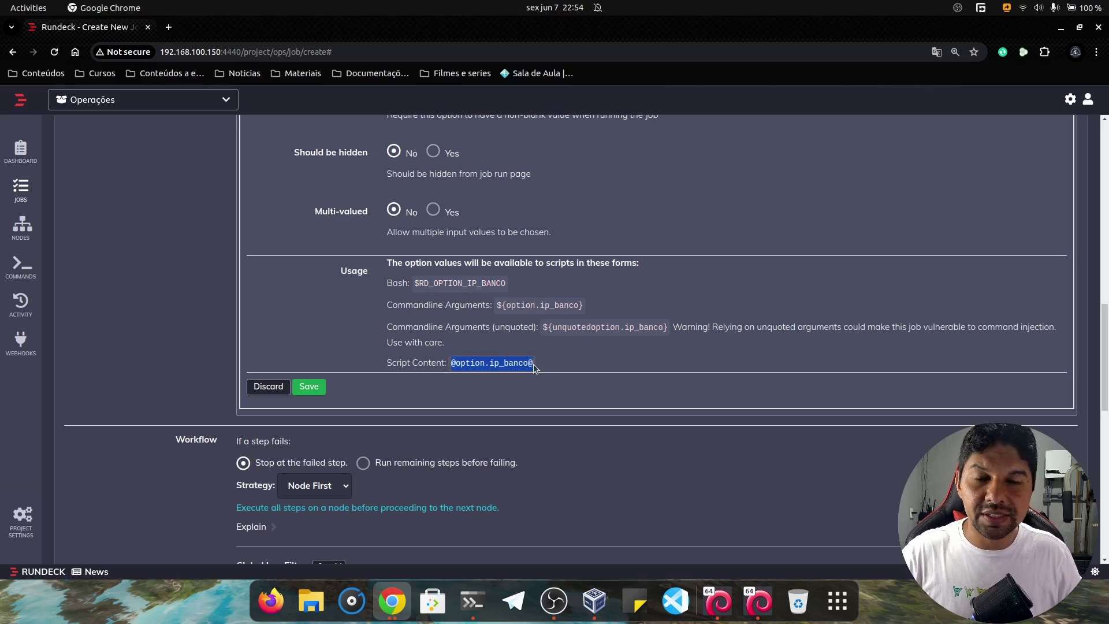
click(319, 386)
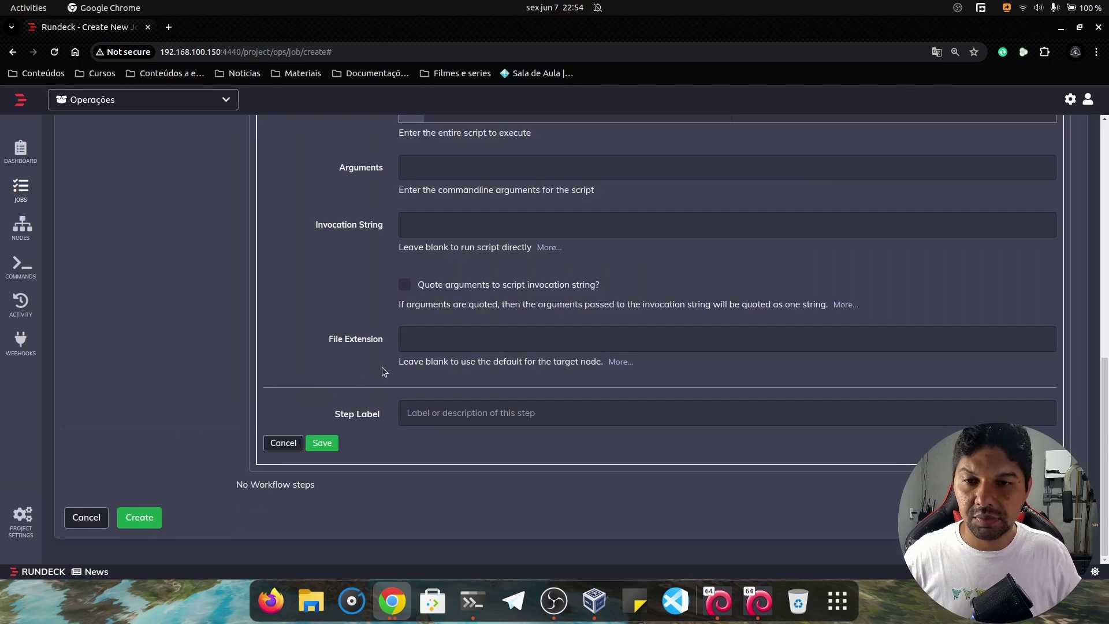
scroll(535, 299, up, 4)
click(542, 230)
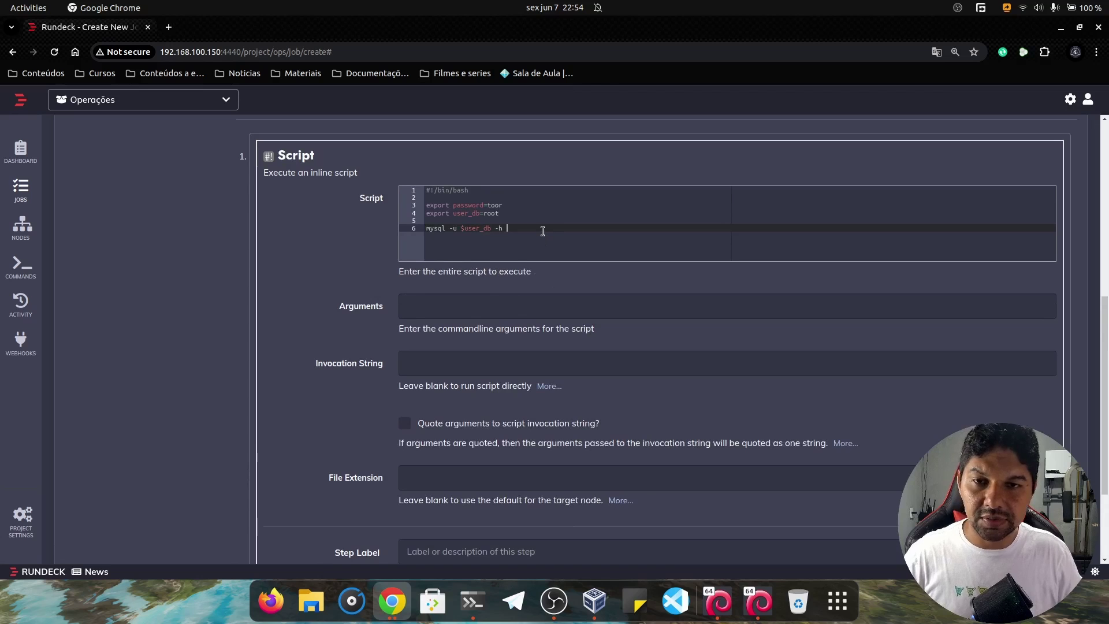
text(@option.ip_banco@)
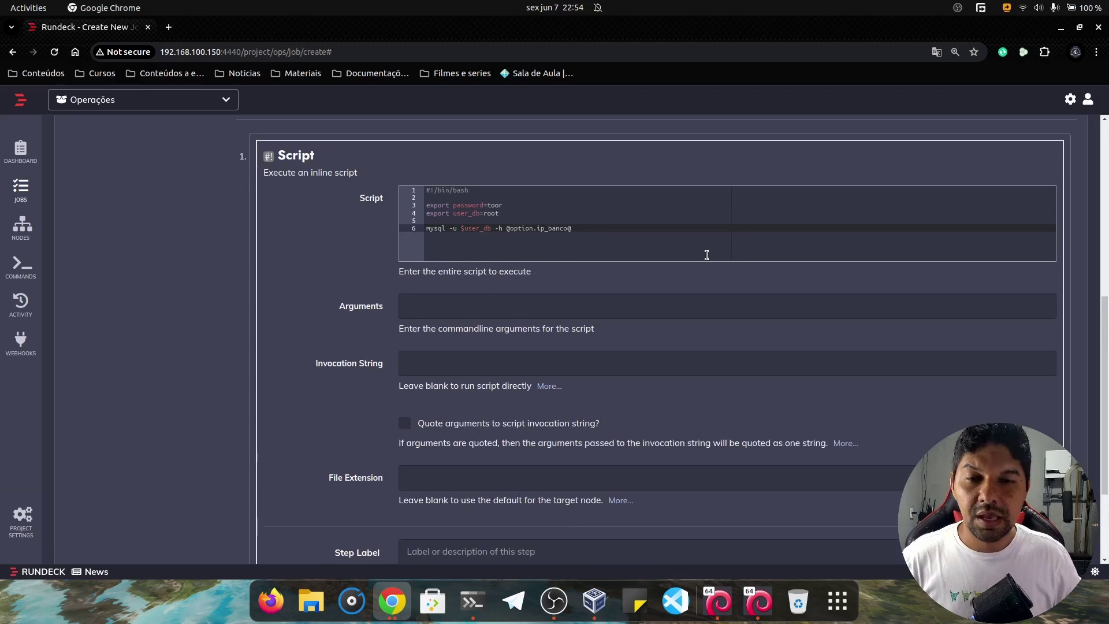
text(-p)
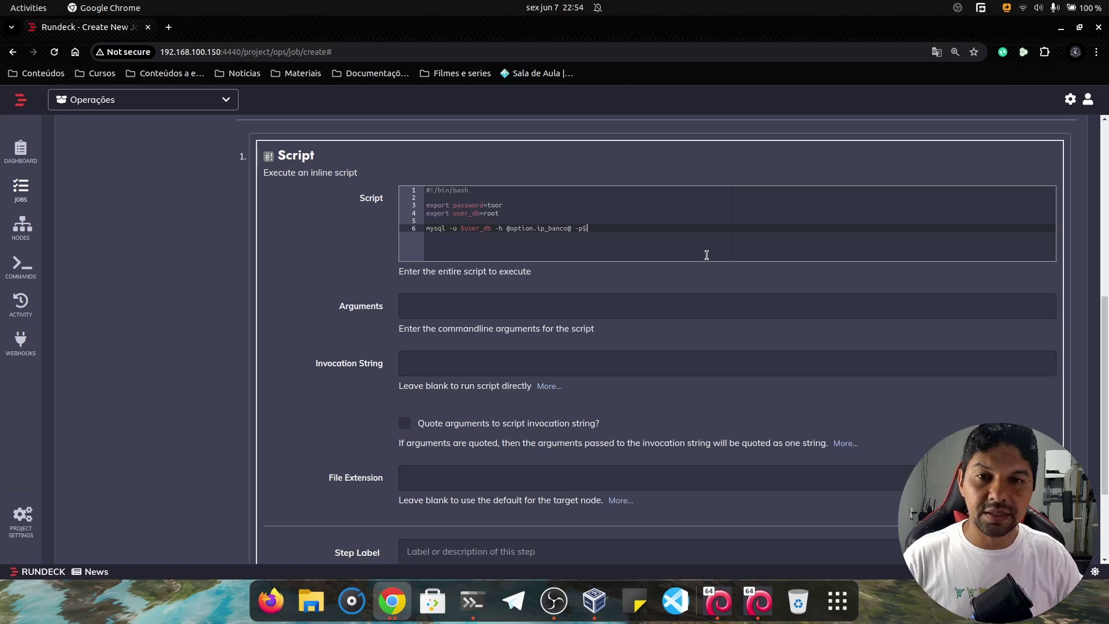
text($pa)
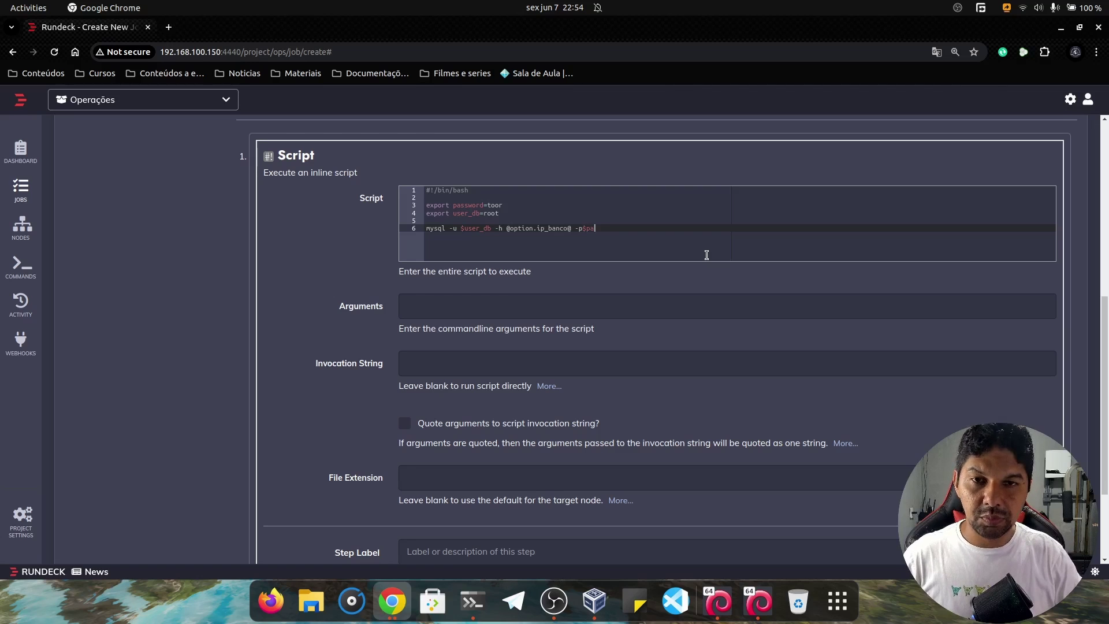
text(sswo)
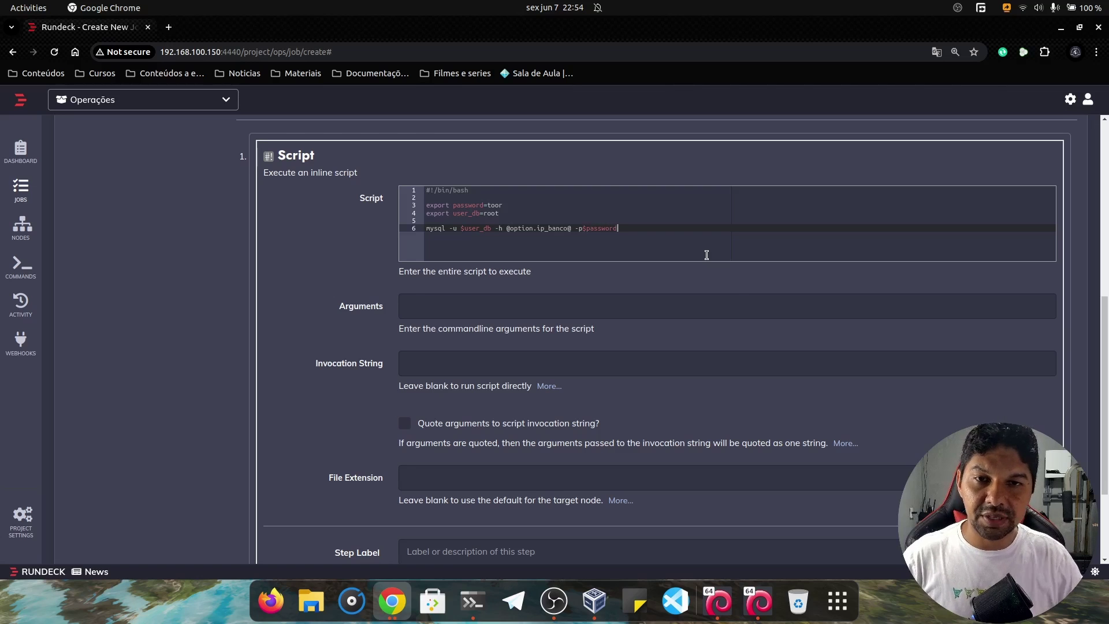
text(rd)
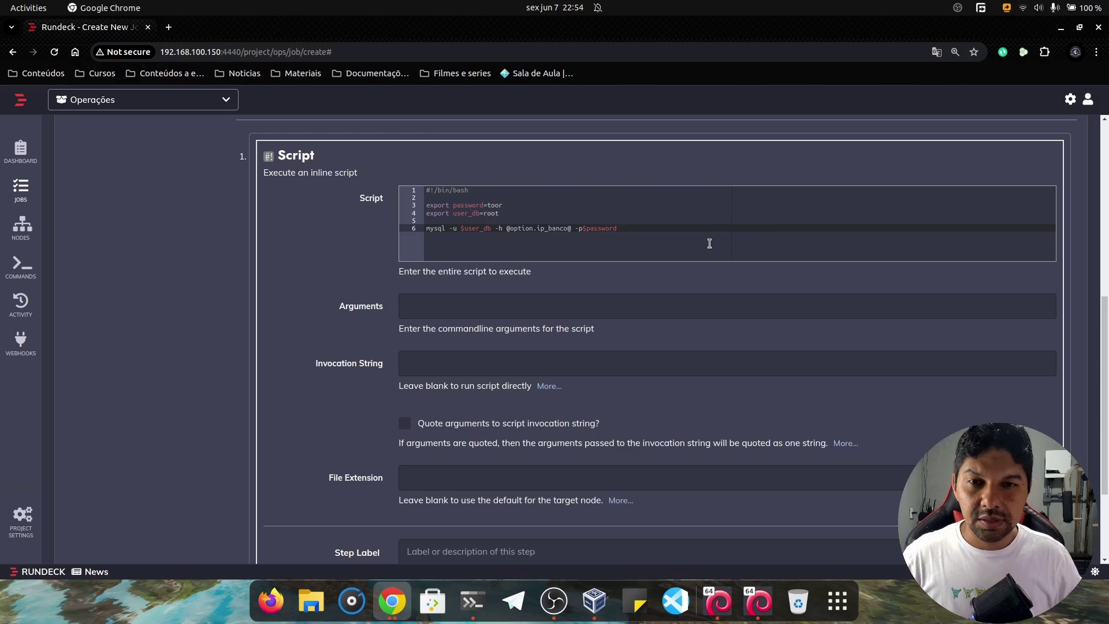
scroll(708, 231, up, 3)
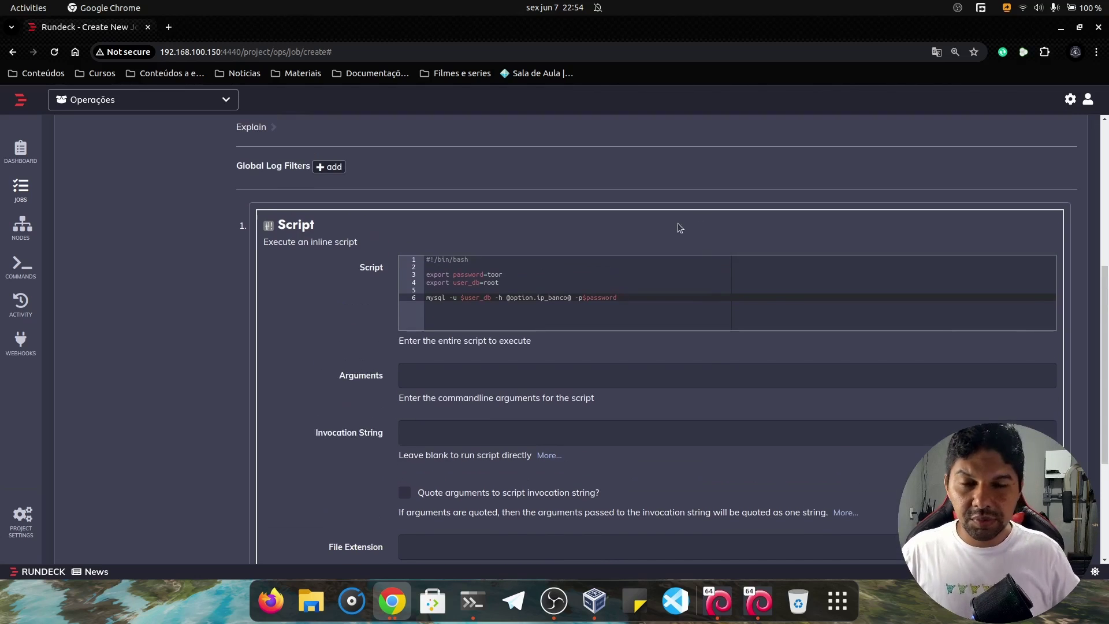
scroll(654, 250, up, 3)
scroll(611, 269, down, 5)
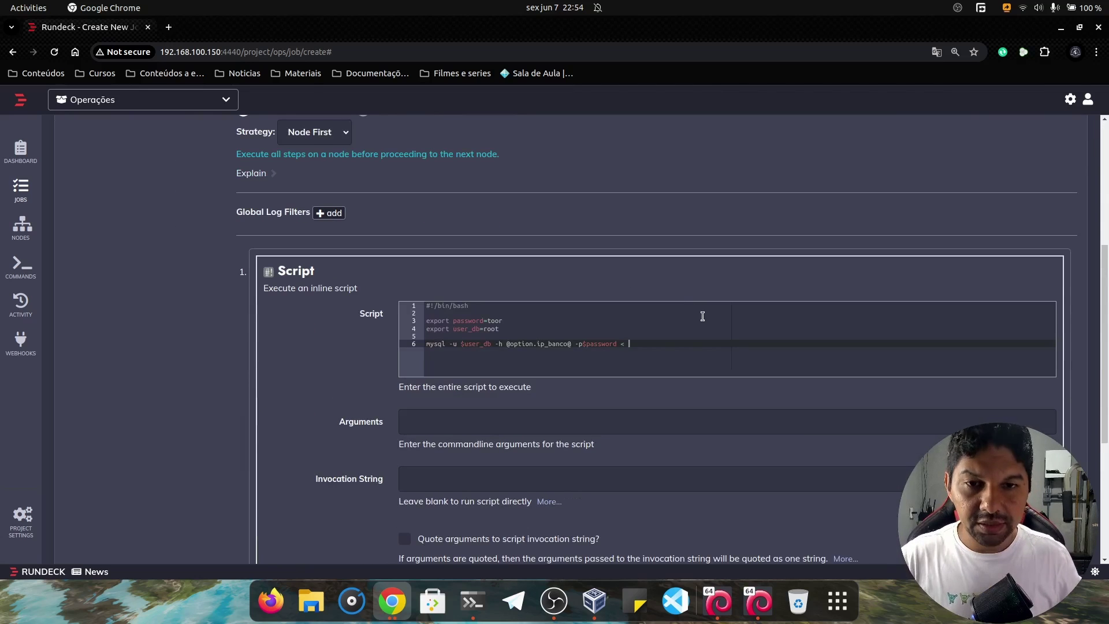
scroll(693, 286, up, 4)
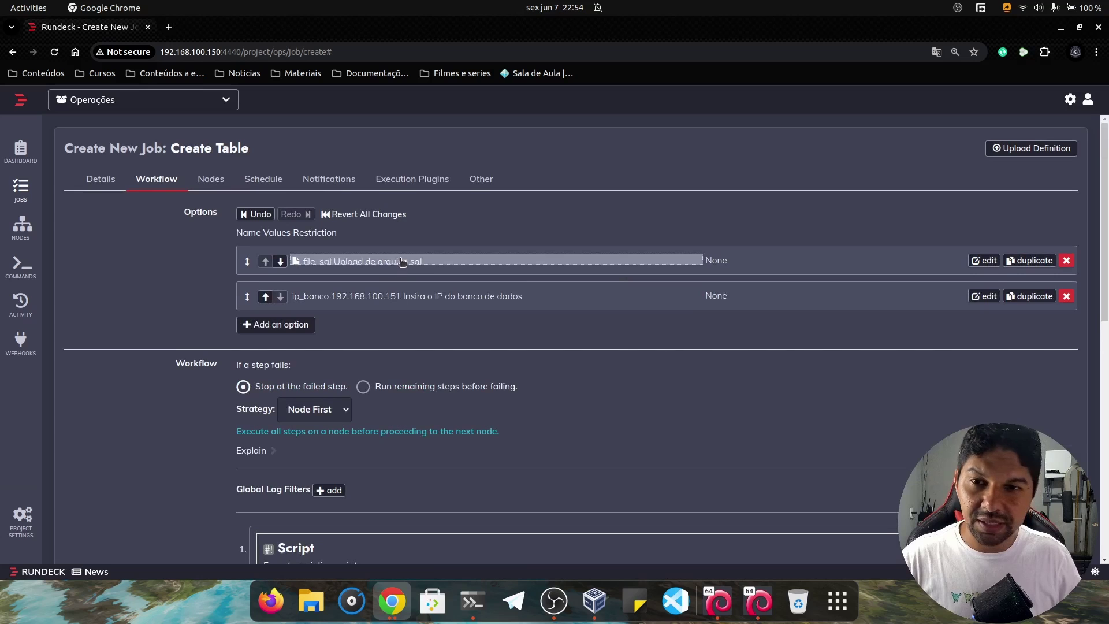
click(394, 268)
scroll(427, 273, down, 7)
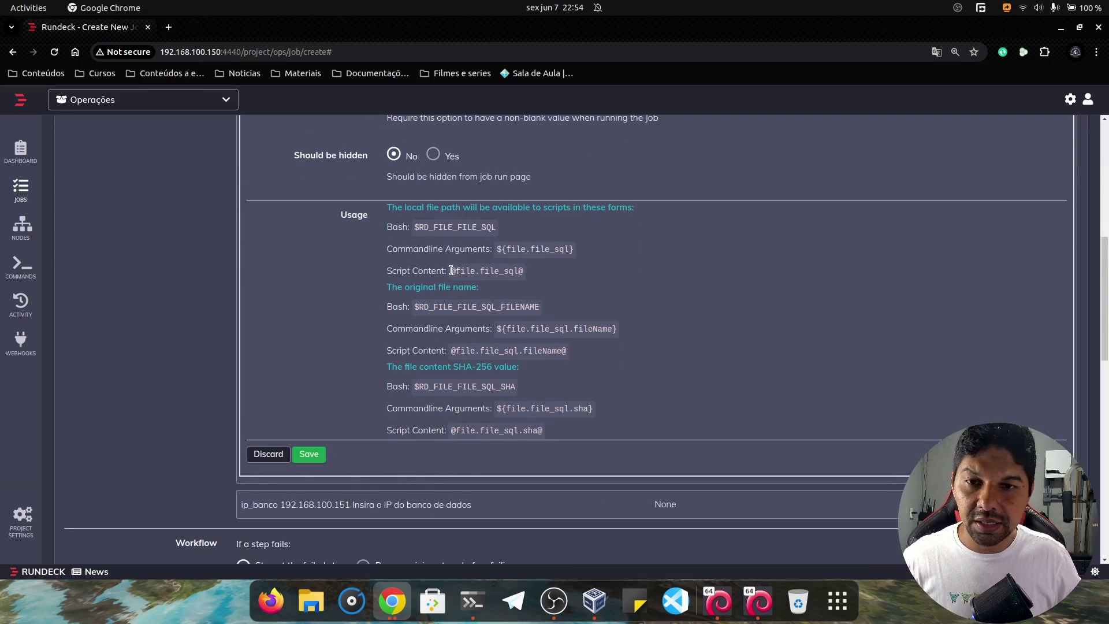
drag(450, 270, 525, 271)
key(ctrl+c)
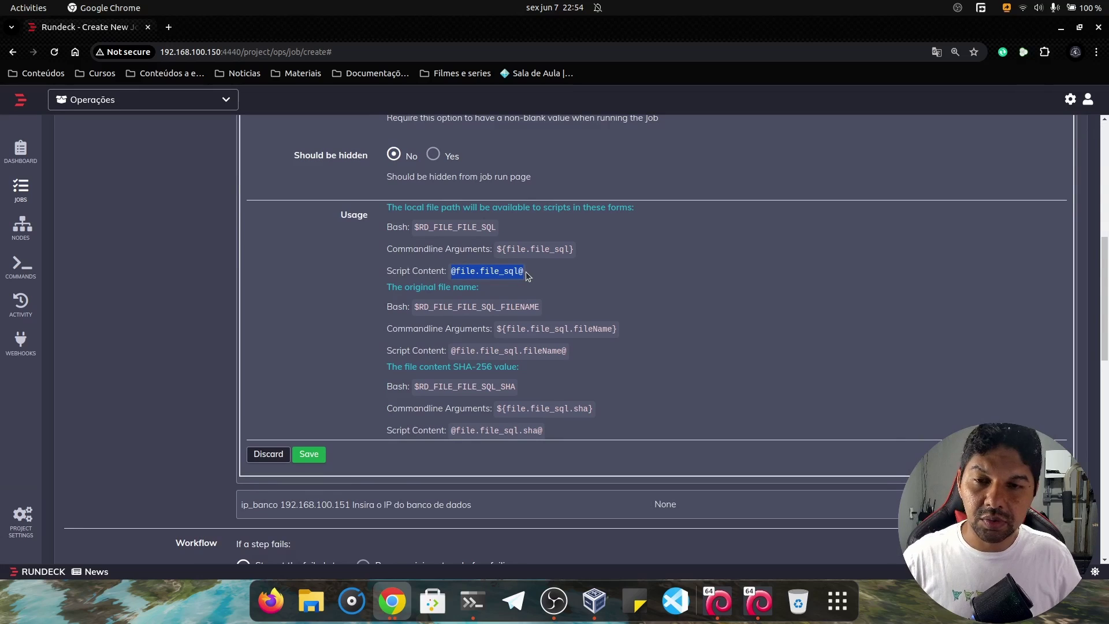
click(308, 454)
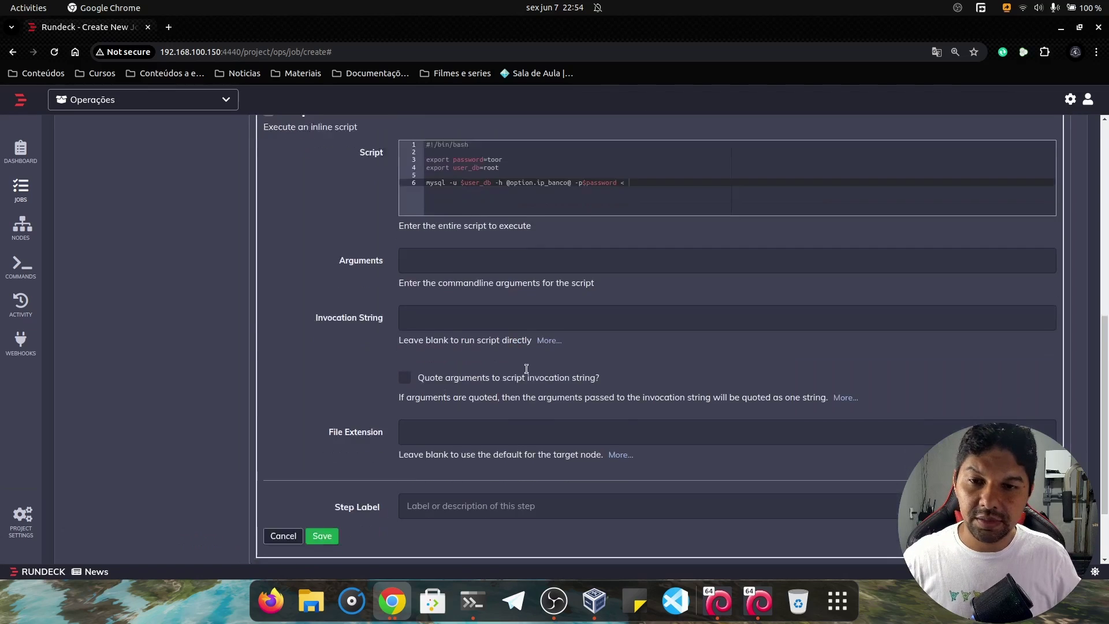
scroll(661, 285, up, 2)
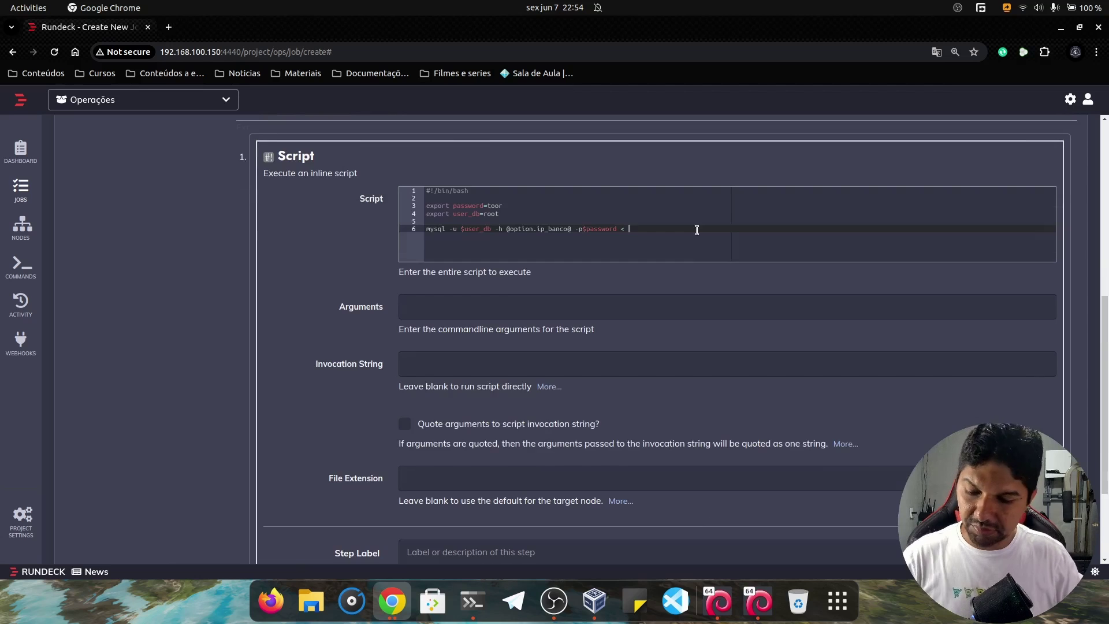
scroll(696, 230, up, 2)
key(ctrl+v)
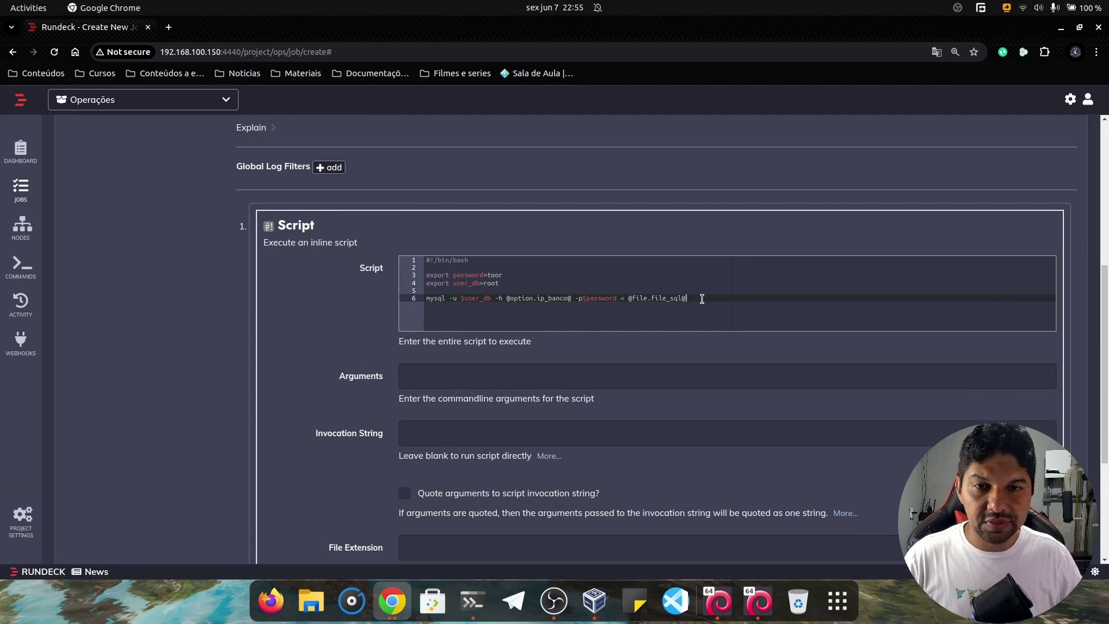
scroll(701, 299, down, 6)
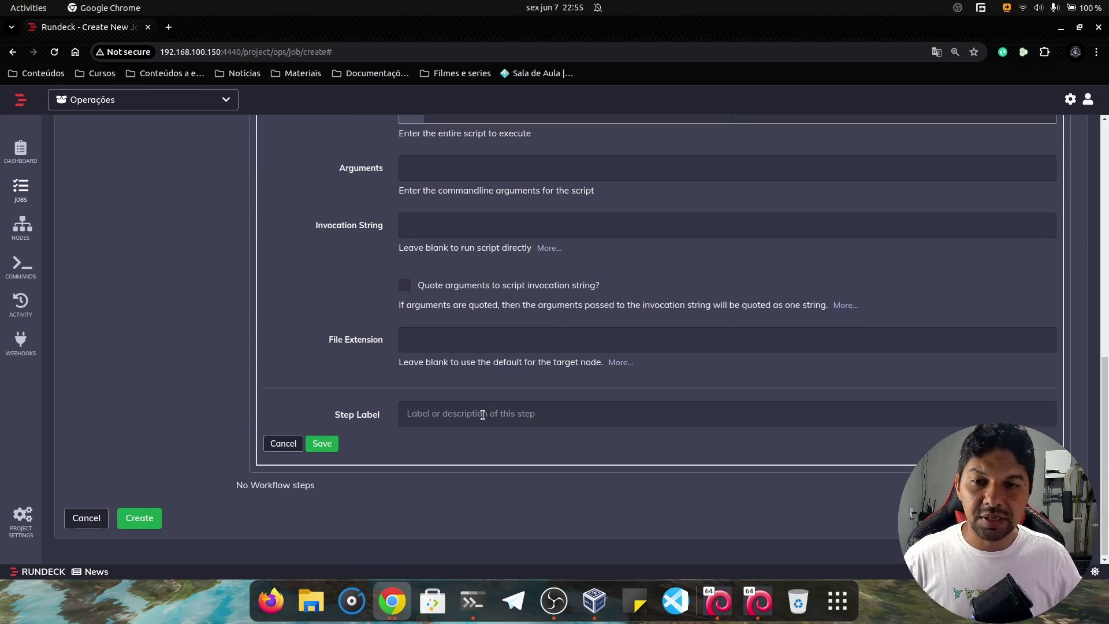
Label the script step 'Executa script sql' and save it.
click(482, 415)
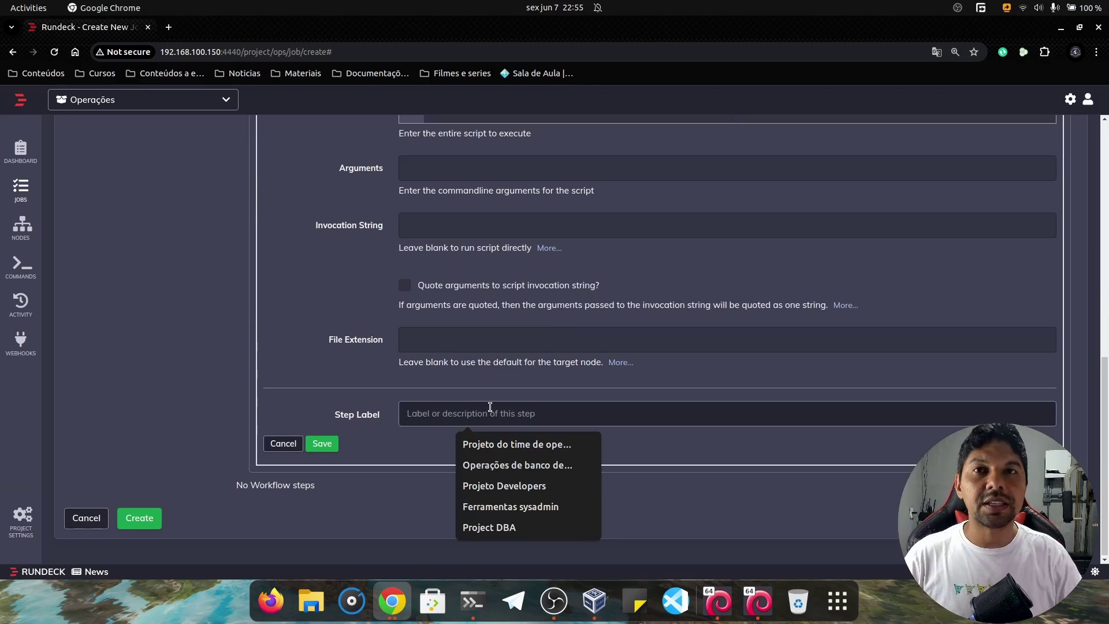
text(Execut)
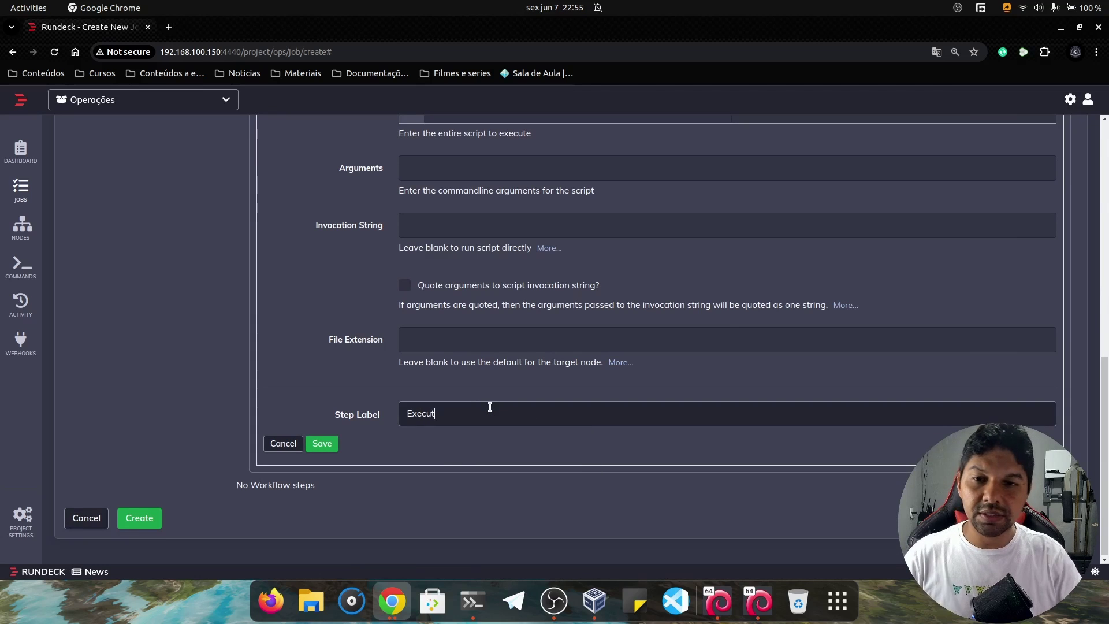
text(a script )
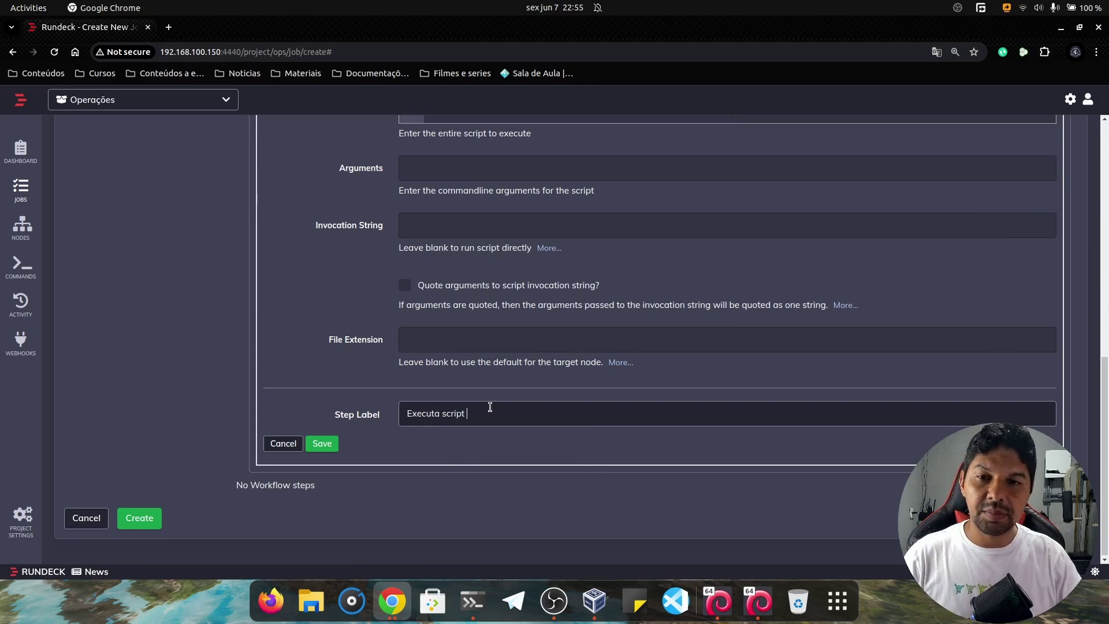
text(sql)
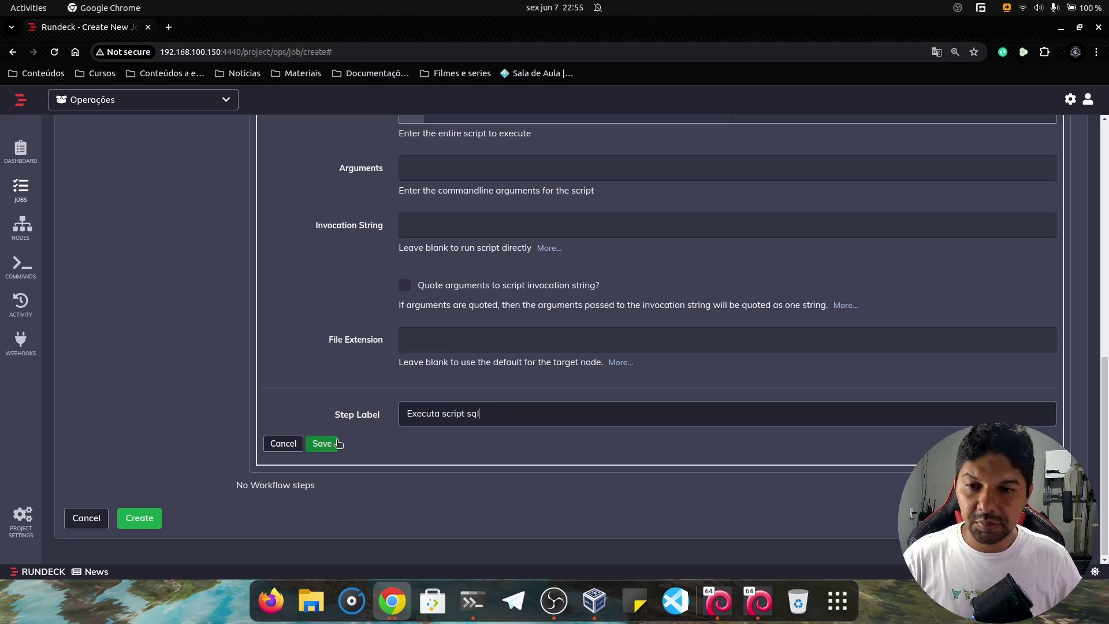
click(321, 444)
scroll(414, 438, up, 1)
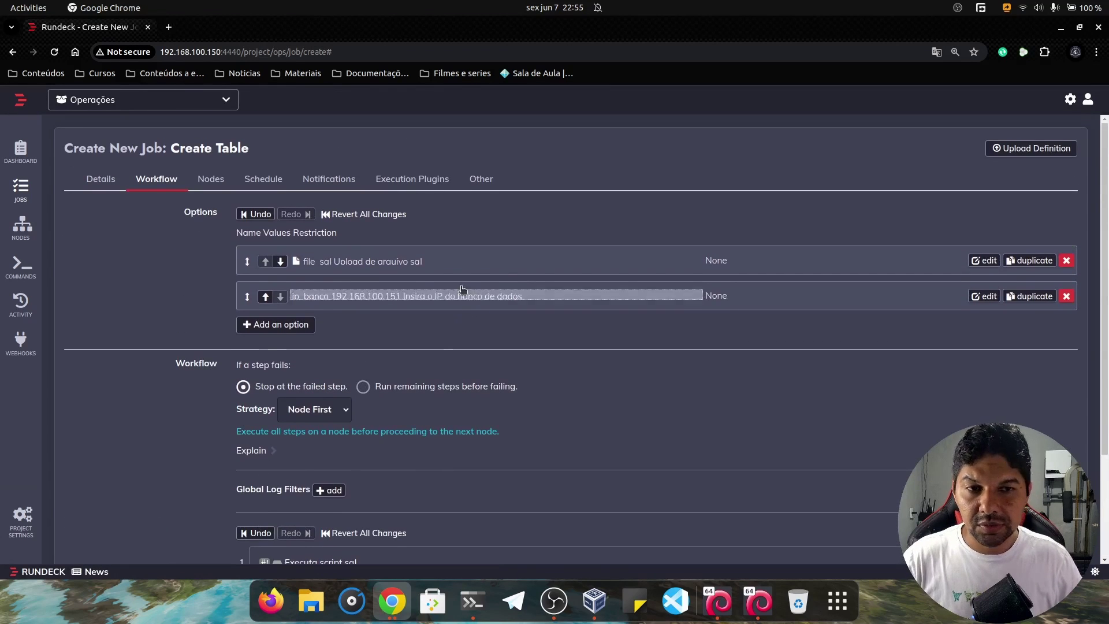
click(382, 262)
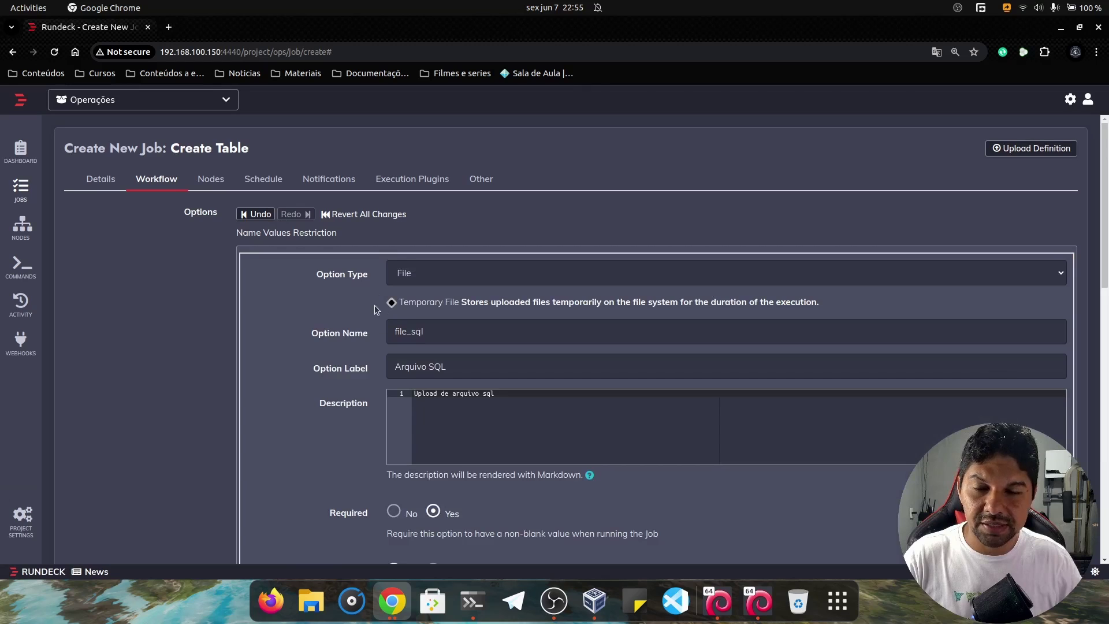
scroll(382, 307, down, 10)
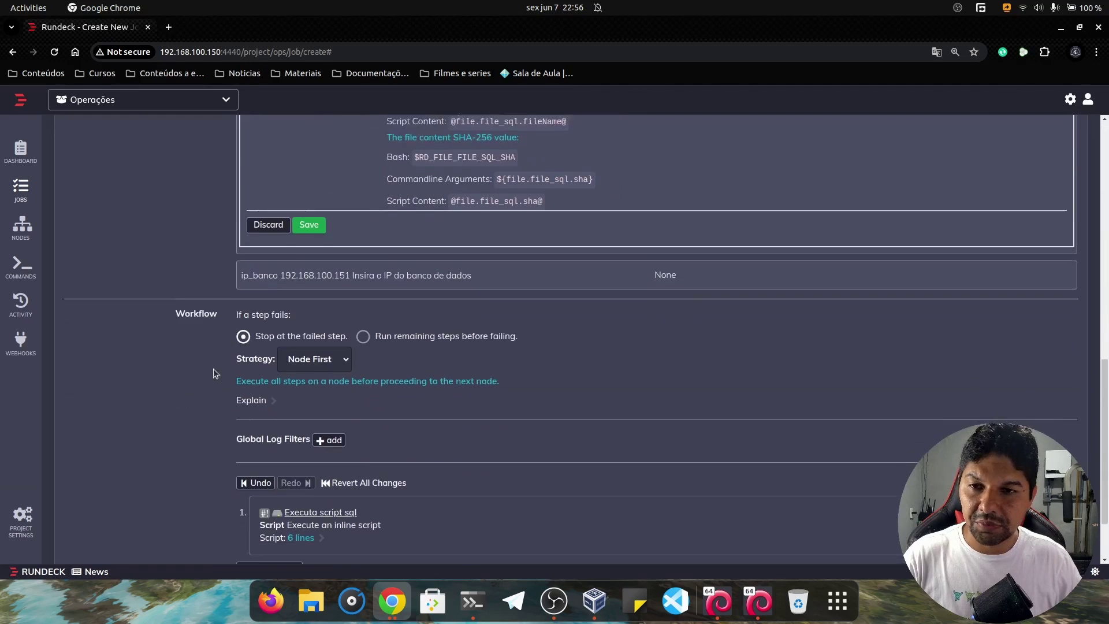
scroll(196, 399, down, 3)
click(140, 527)
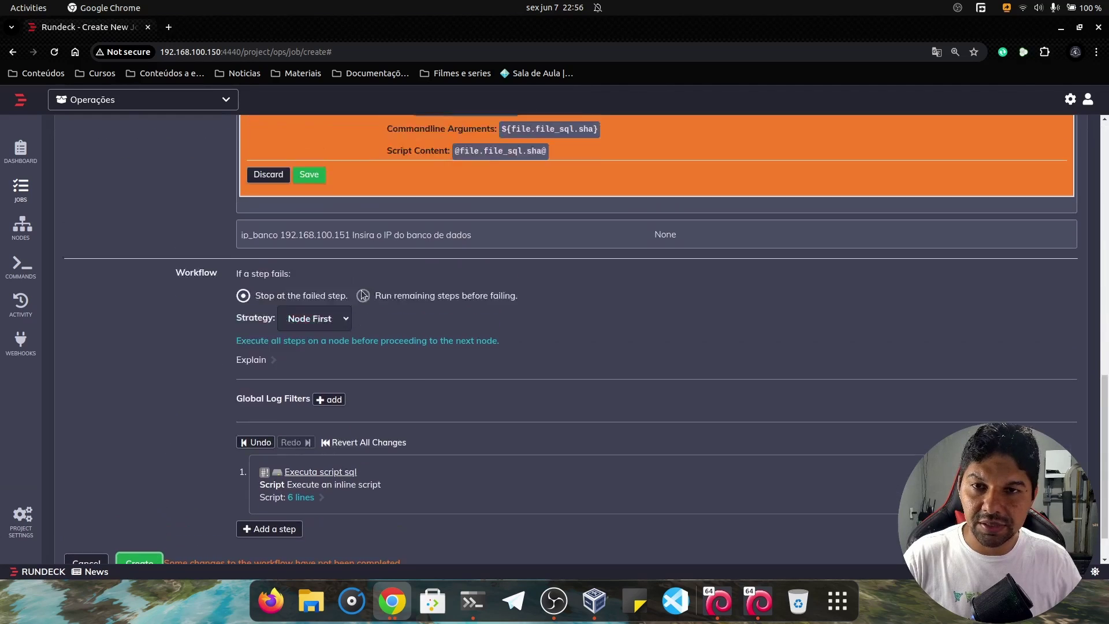
scroll(338, 297, down, 7)
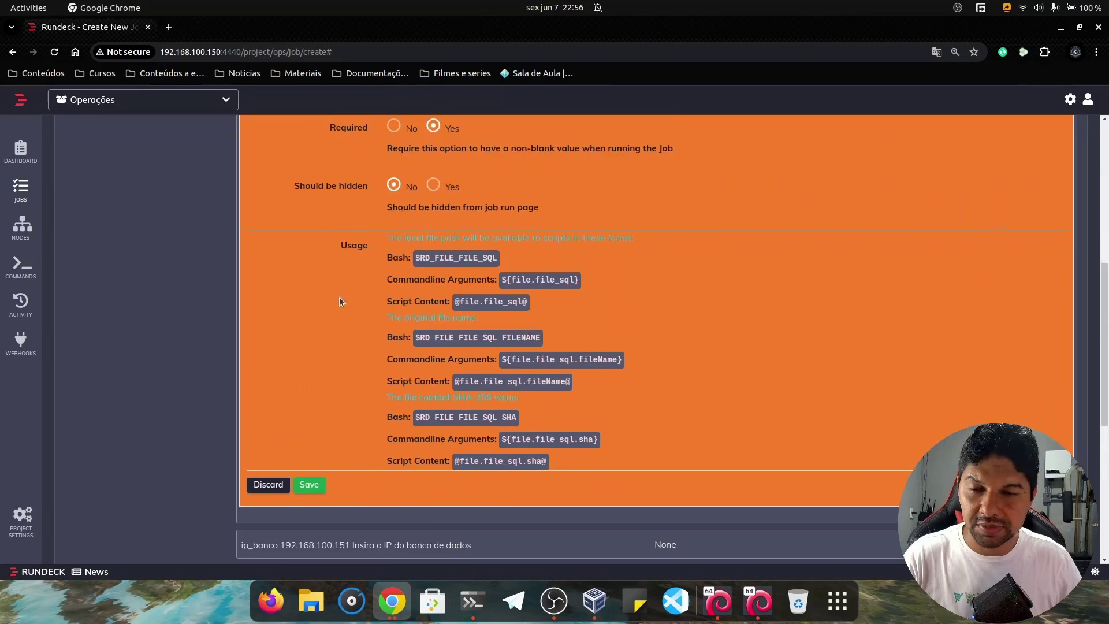
click(311, 349)
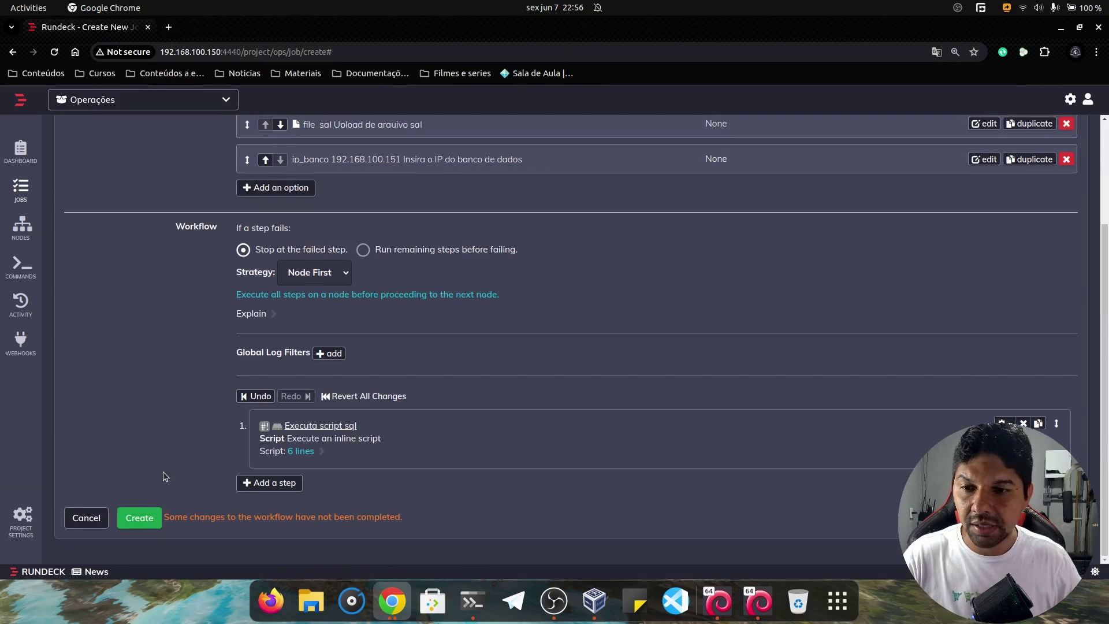
click(137, 519)
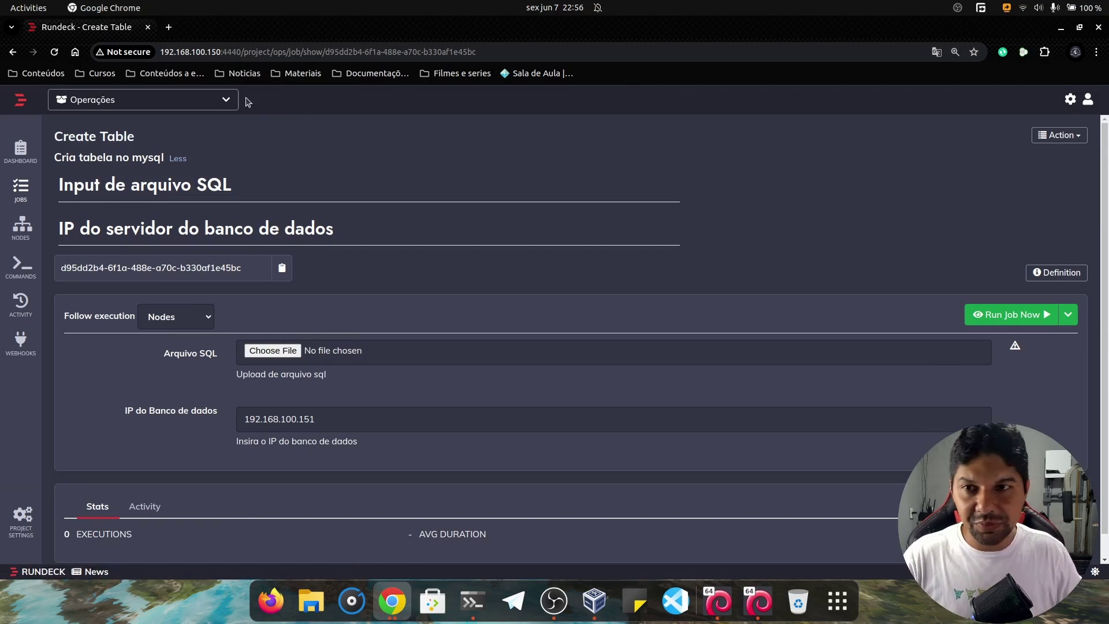
Run the Create Table job with create_table.sql attached and ip_banco 192.168.100.151.
drag(55, 137, 387, 175)
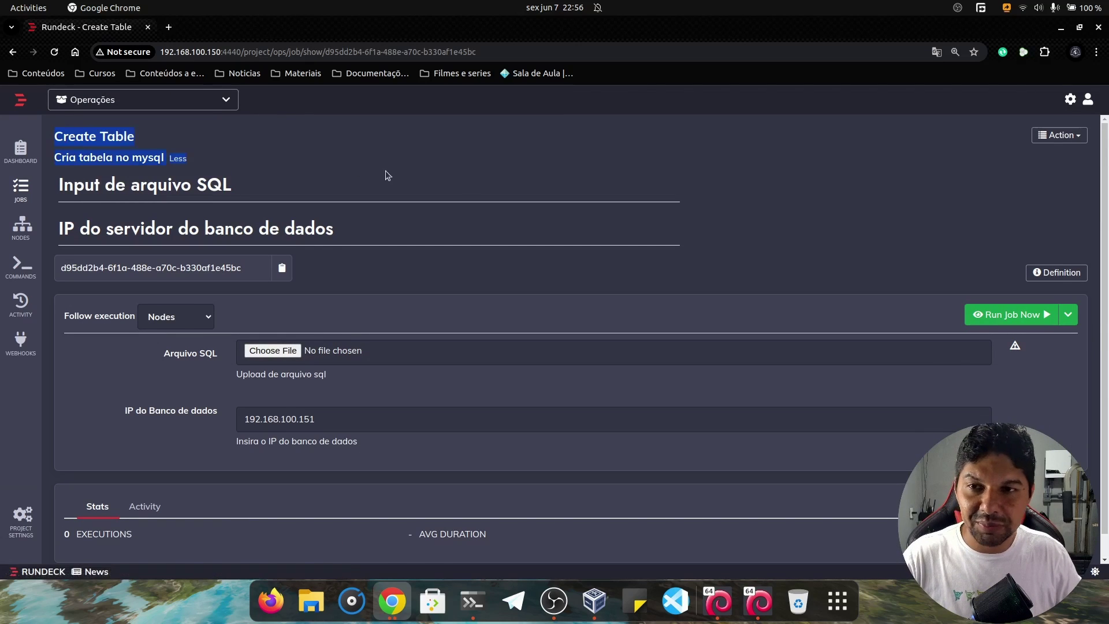
click(749, 238)
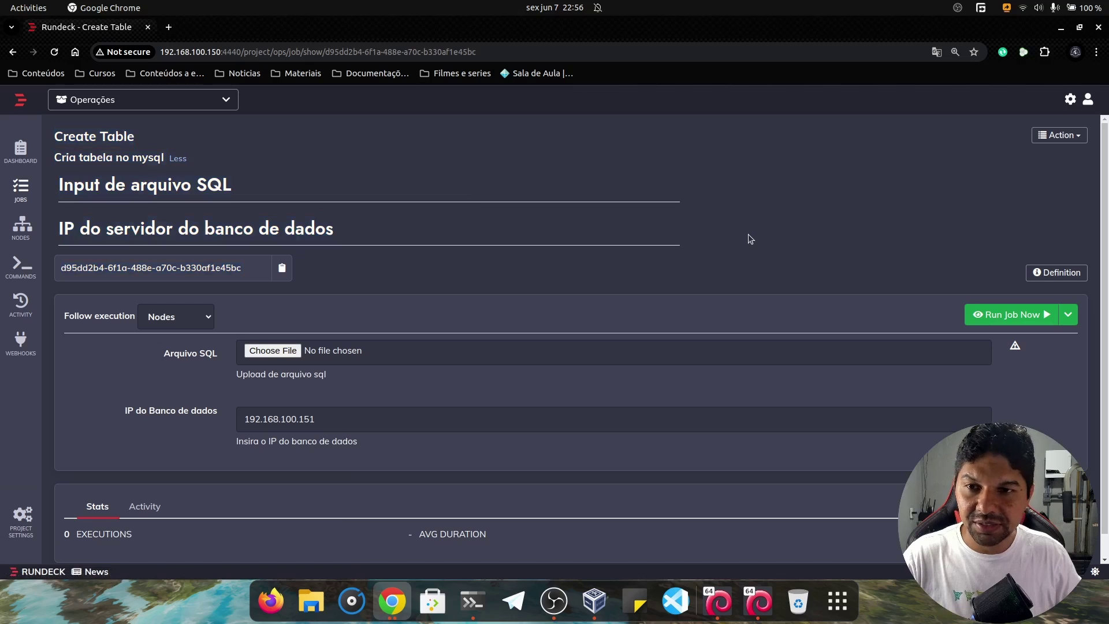
click(273, 352)
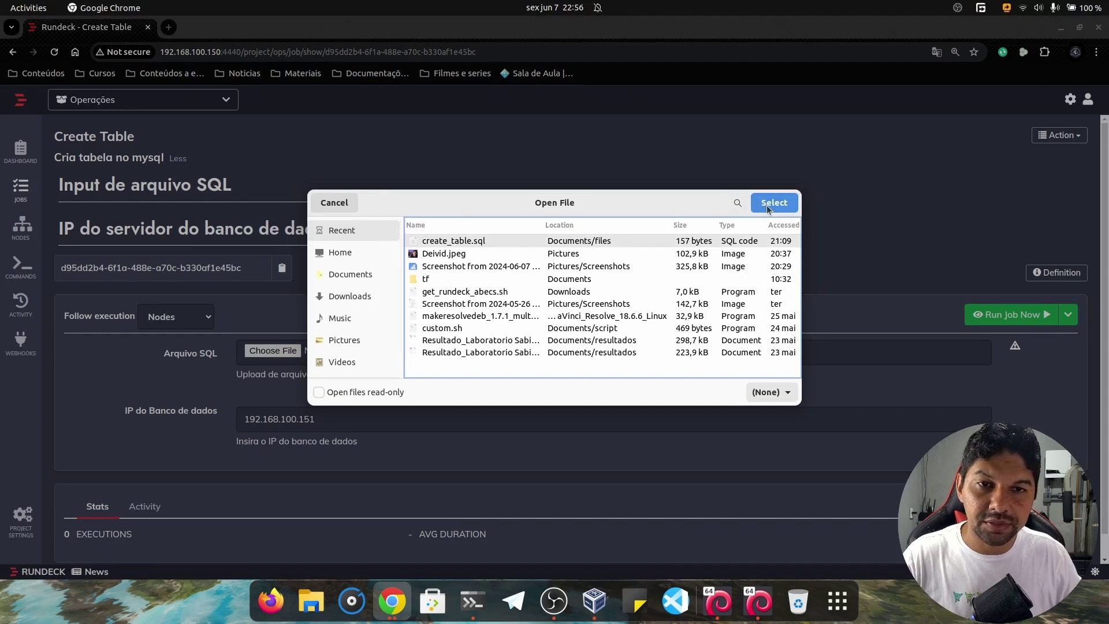
click(773, 205)
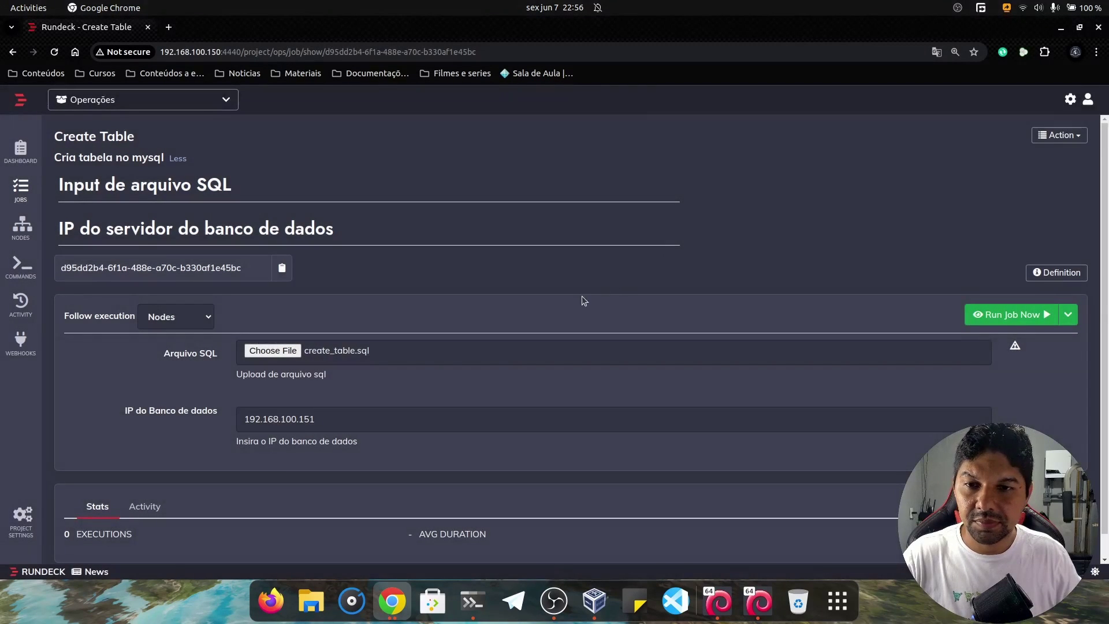
click(356, 421)
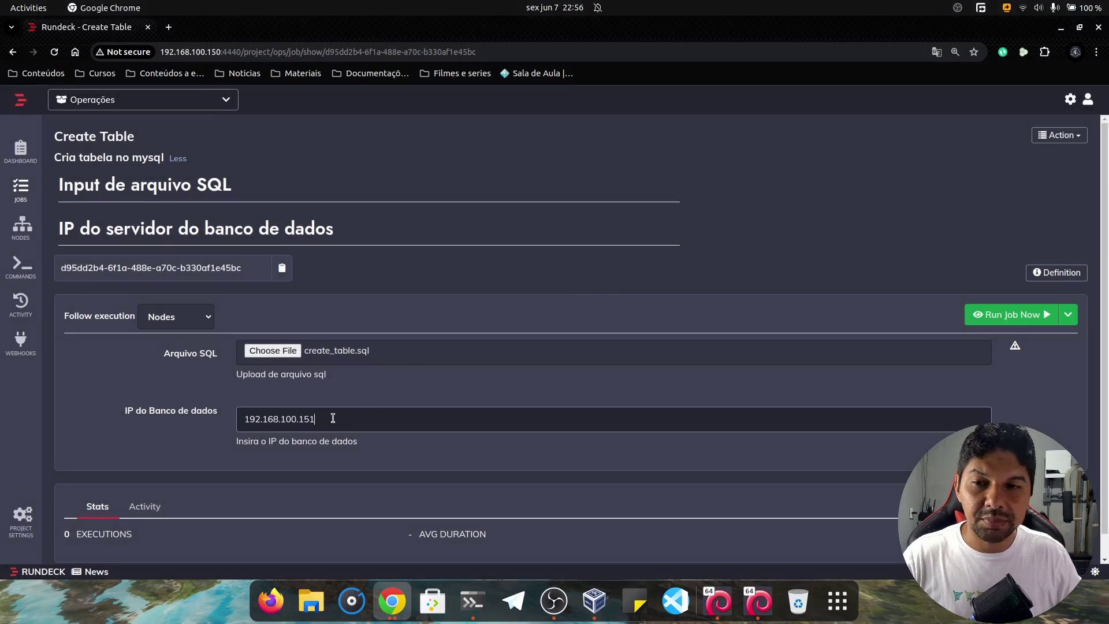
drag(334, 419, 143, 414)
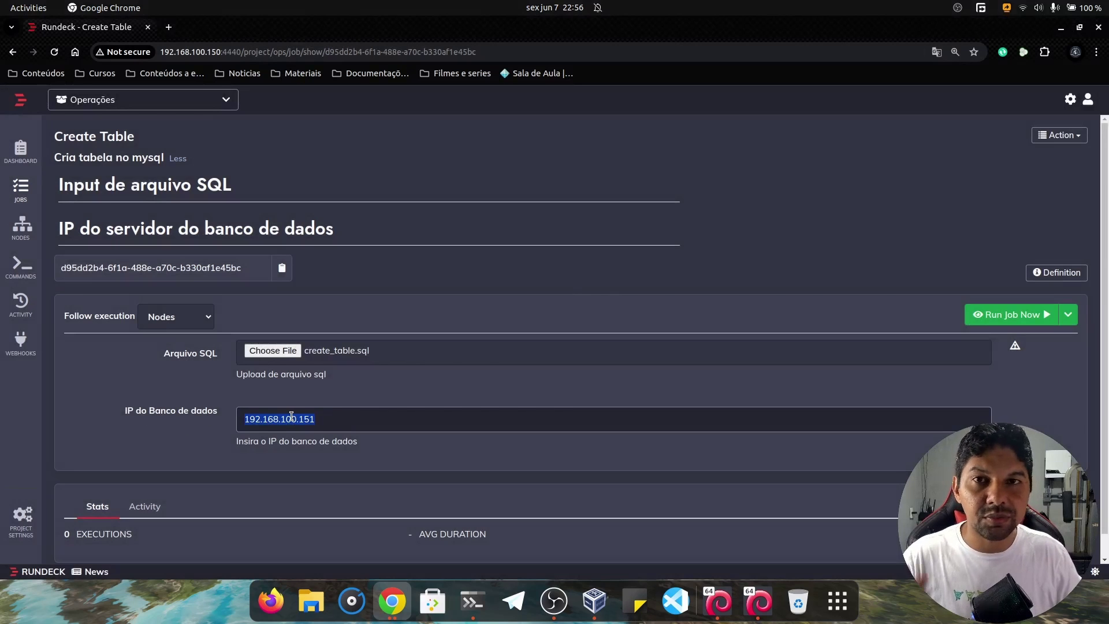
click(639, 278)
scroll(693, 272, down, 1)
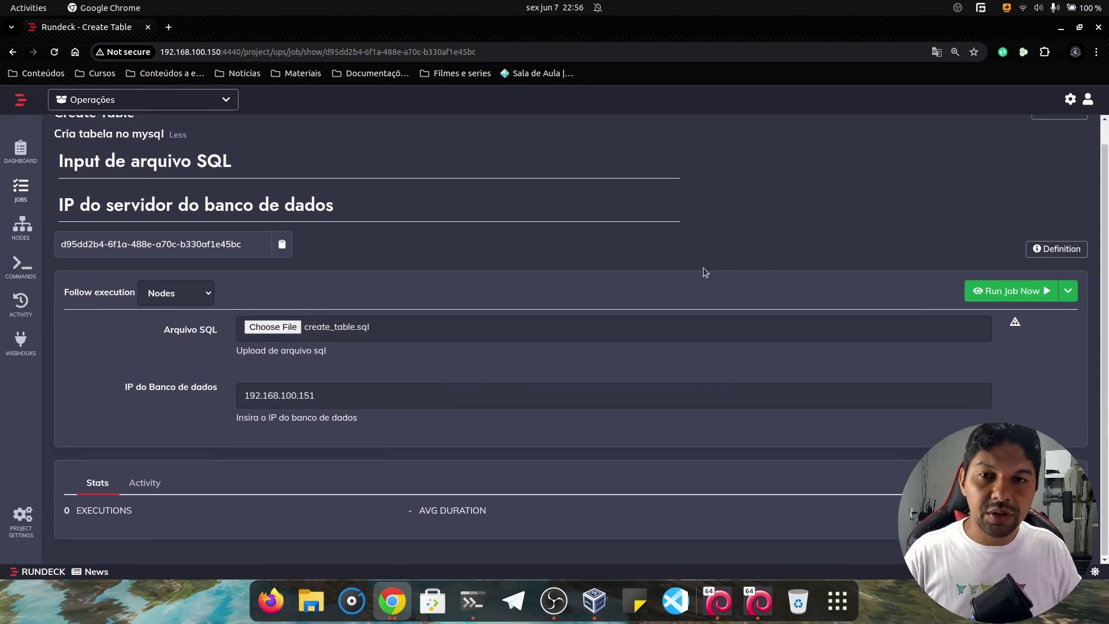
click(991, 292)
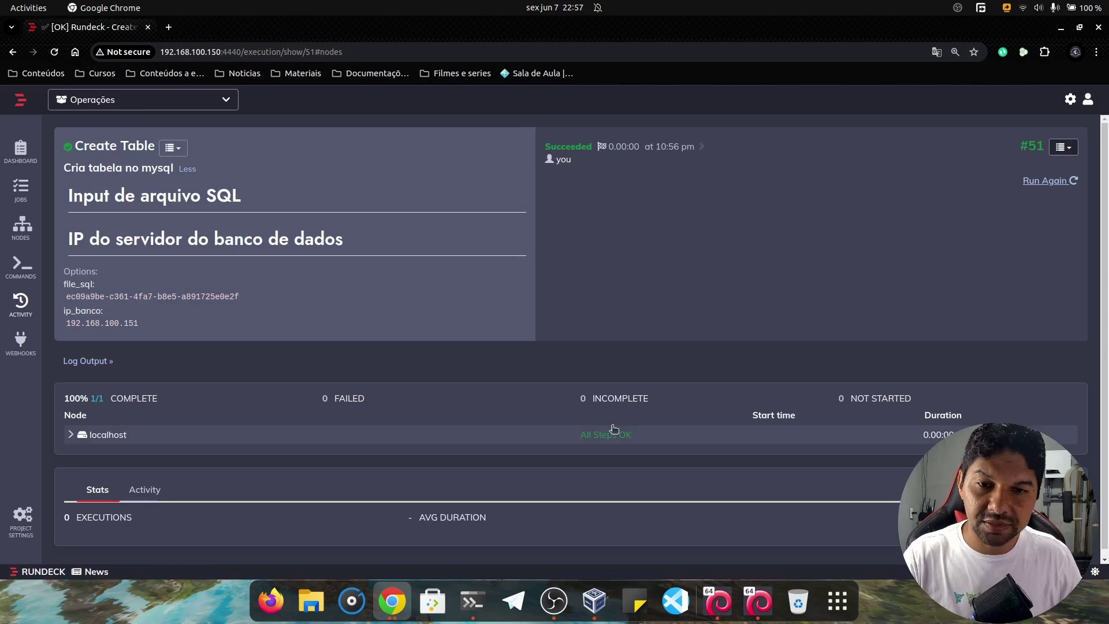
Check the Executa script sql log shows only a mysql password warning, then switch to Tilix's MariaDB pane.
click(131, 437)
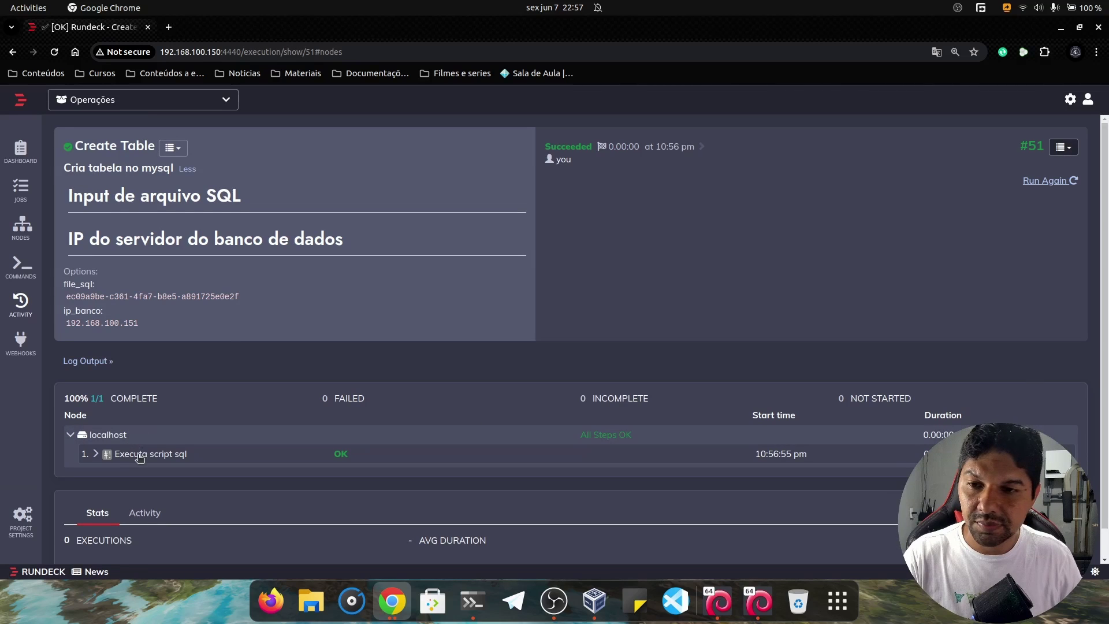
click(138, 456)
scroll(173, 442, down, 2)
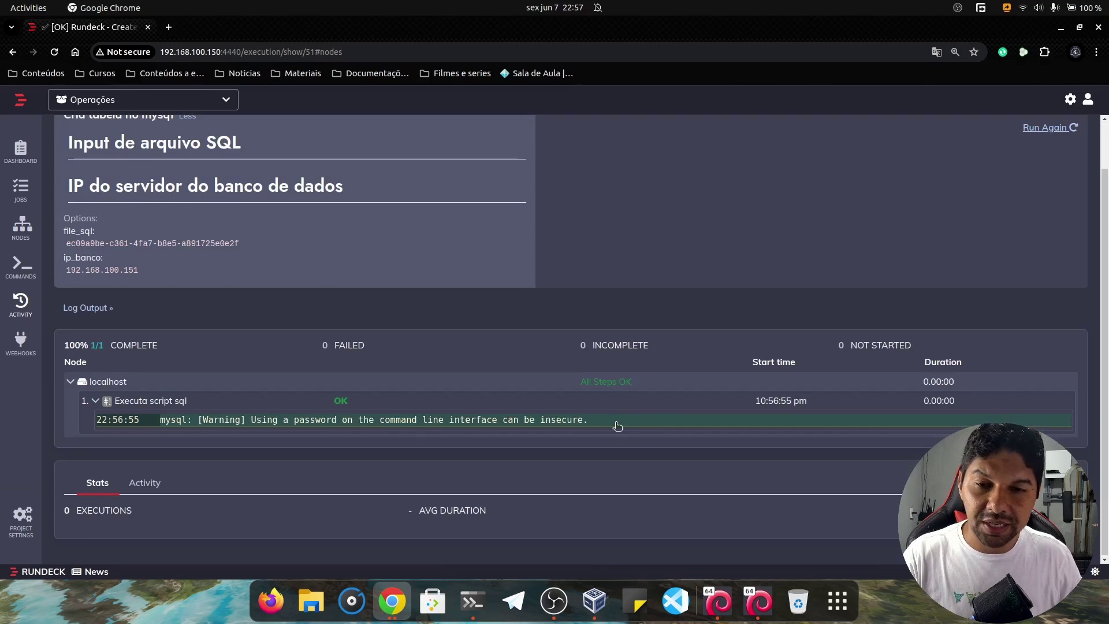
drag(615, 424, 234, 422)
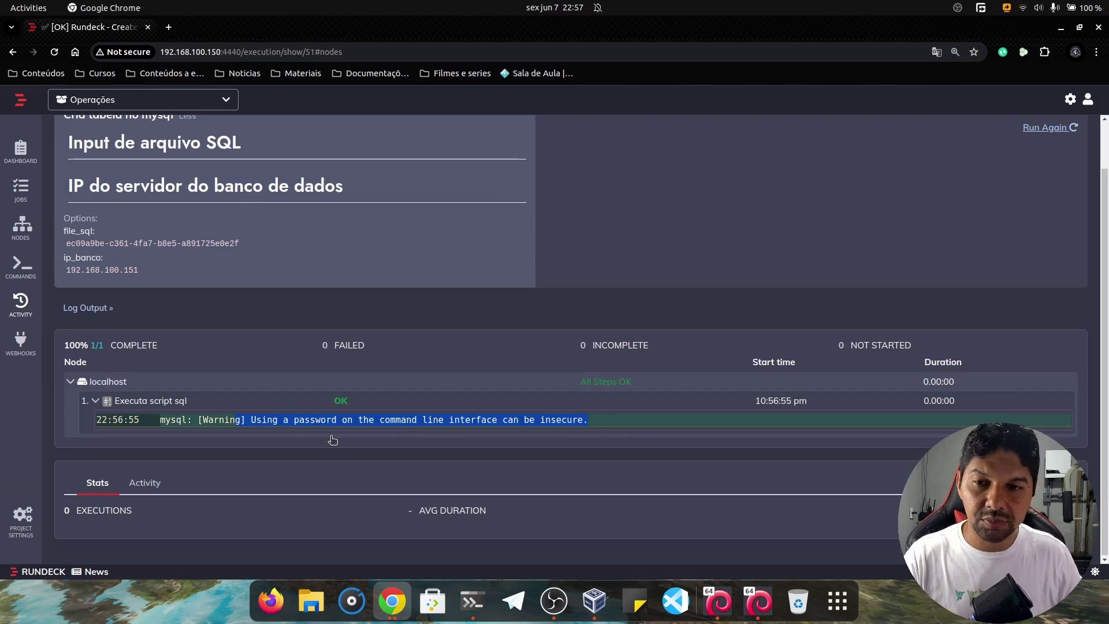
click(471, 600)
click(459, 412)
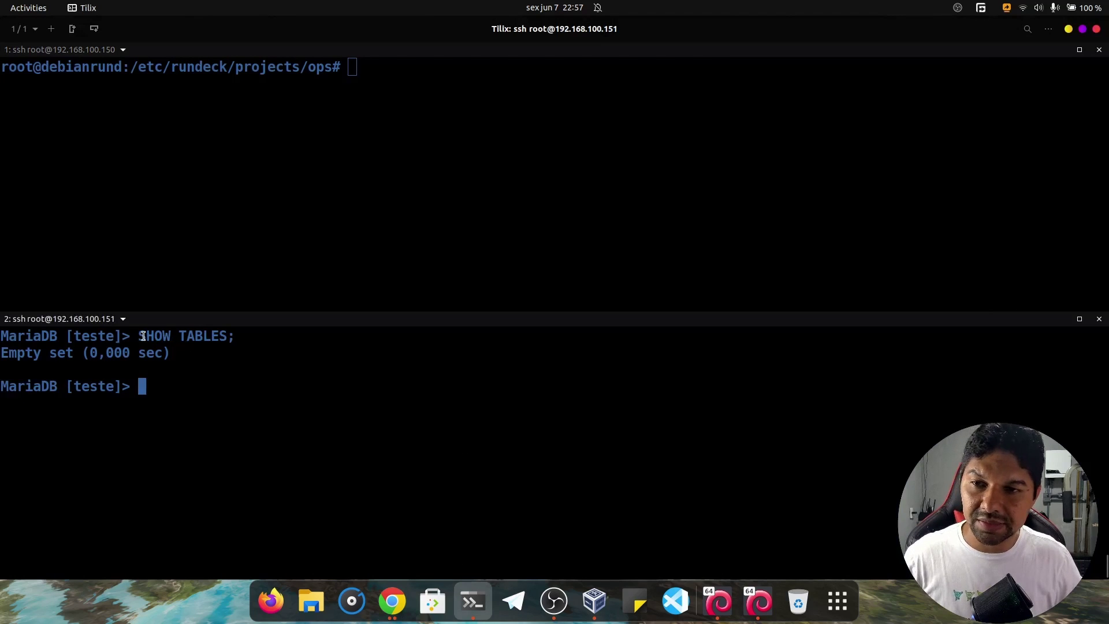
Rerun SHOW TABLES; on teste and confirm fornecedores is listed.
drag(148, 336, 243, 342)
click(235, 357)
key(Up)
key(Up)
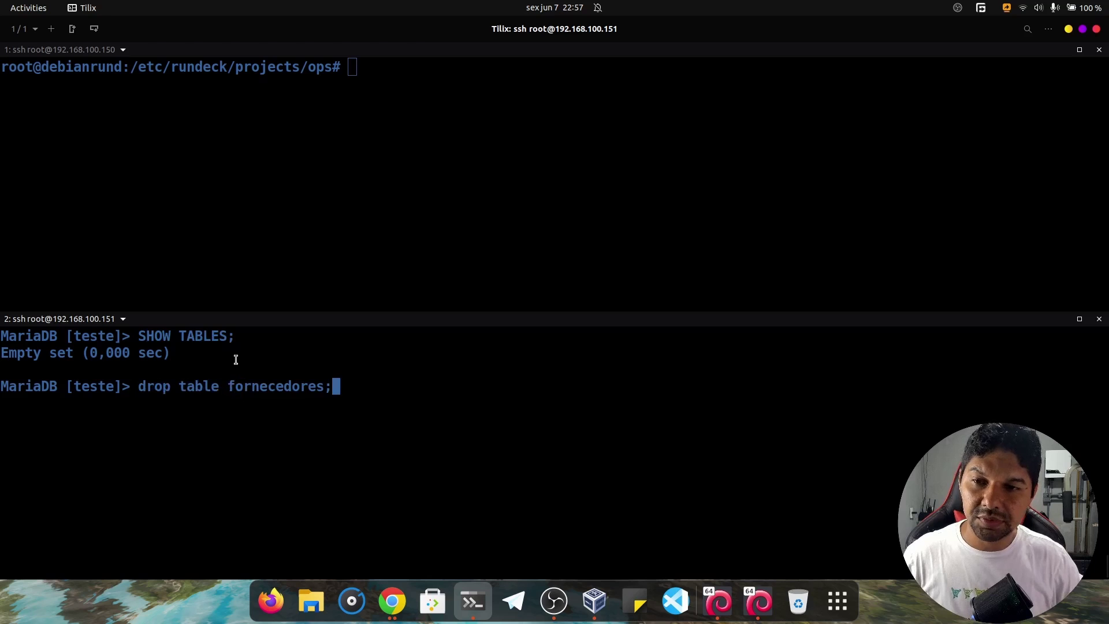
key(Down)
key(Return)
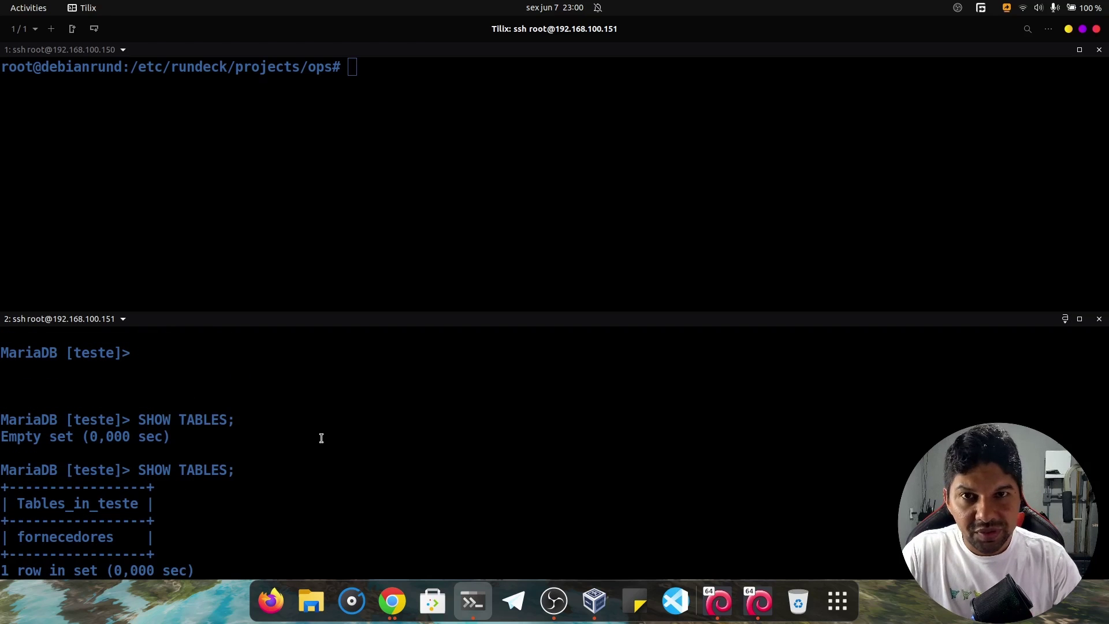